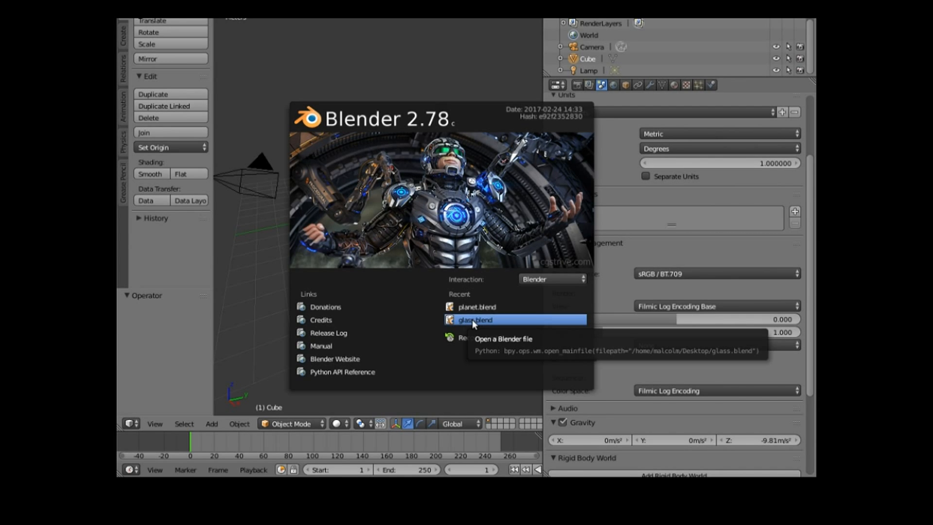
Open the recent file glass.blend and hide the render view to show the 3D scene
left_click(472, 322)
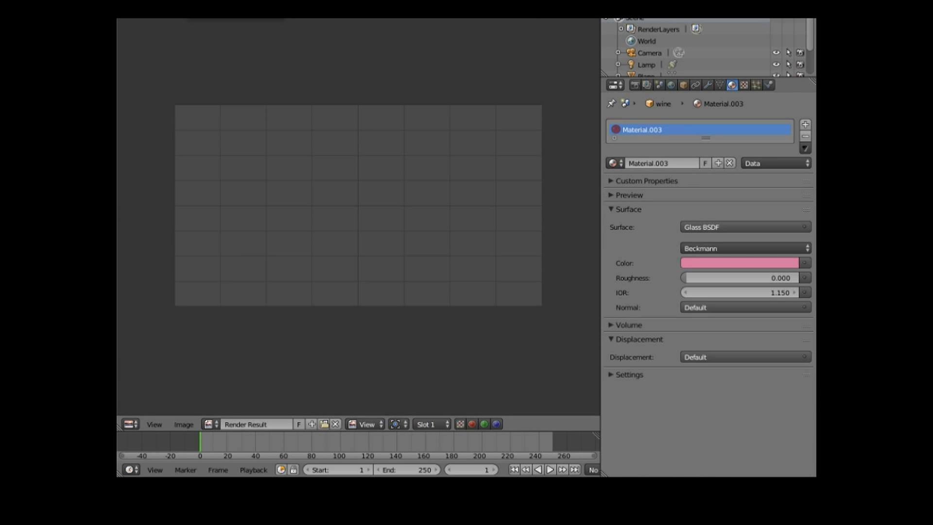
left_click(180, 1)
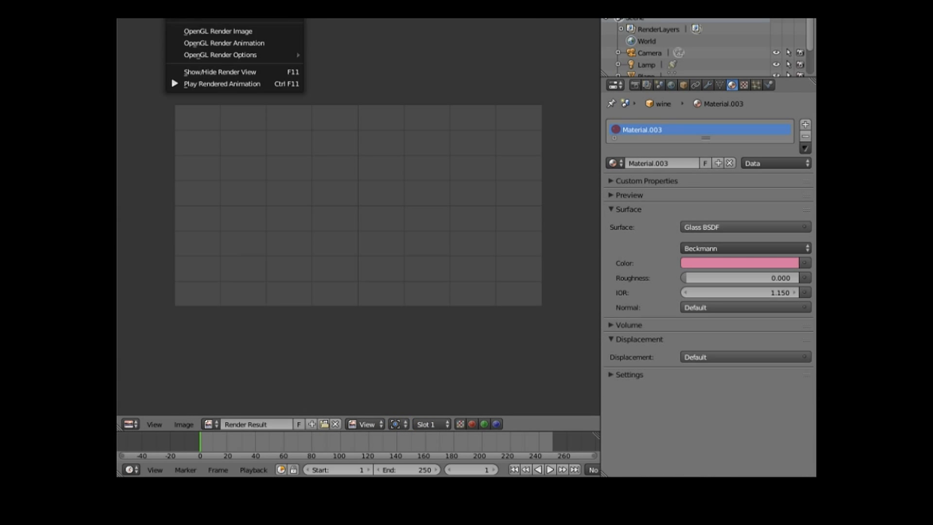
left_click(219, 73)
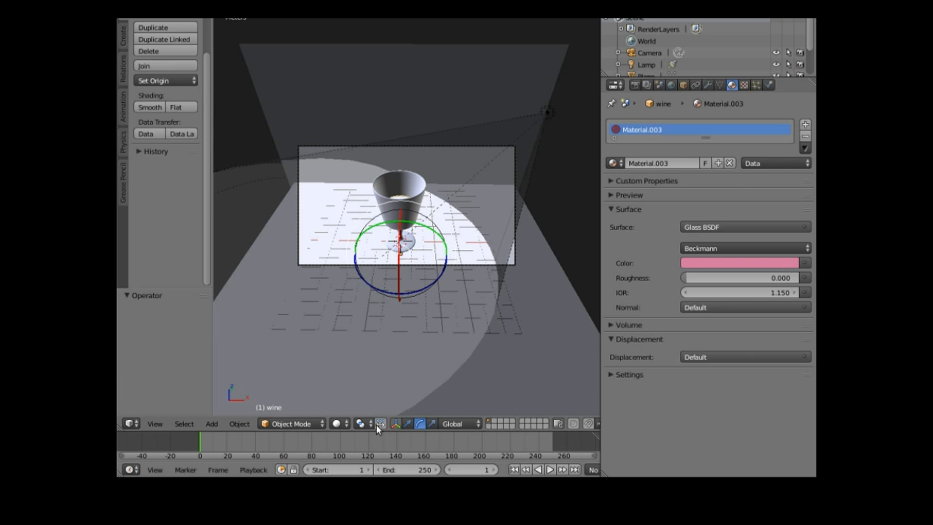
Preview the glass scene in Rendered viewport shading and inspect it from an angled side view
scroll(423, 308, "up", 3)
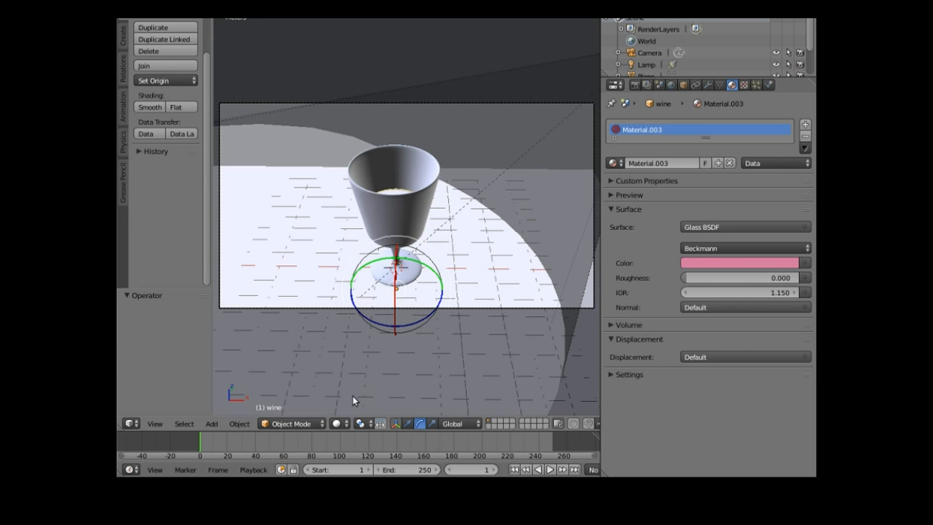
left_click(341, 423)
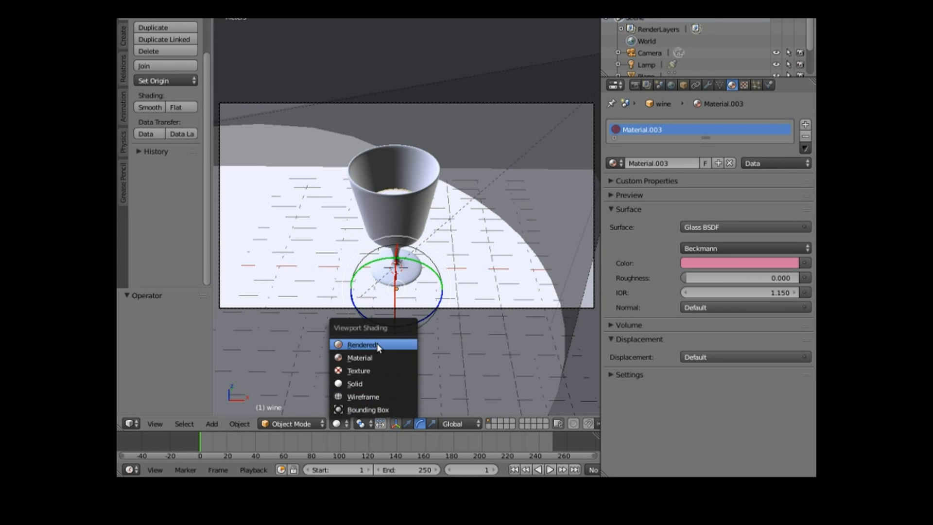
left_click(377, 345)
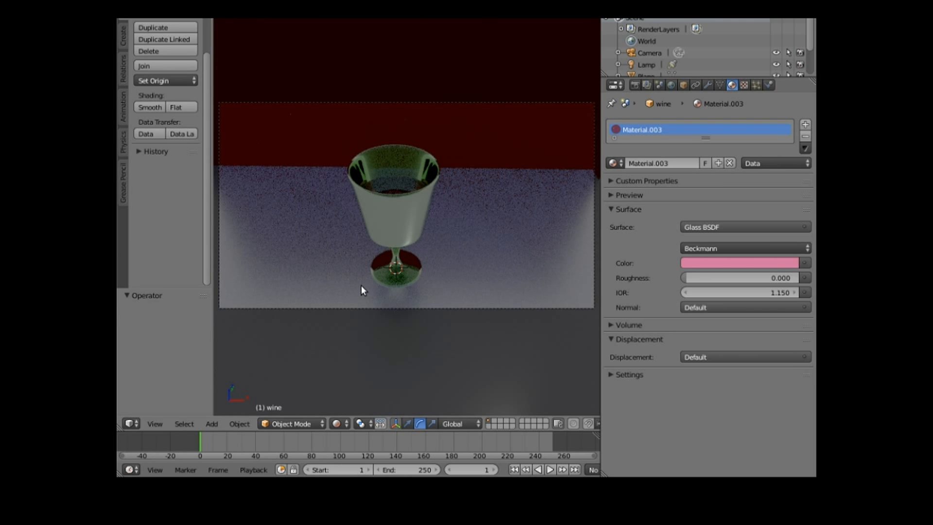
middle_click_drag(360, 287, 473, 284)
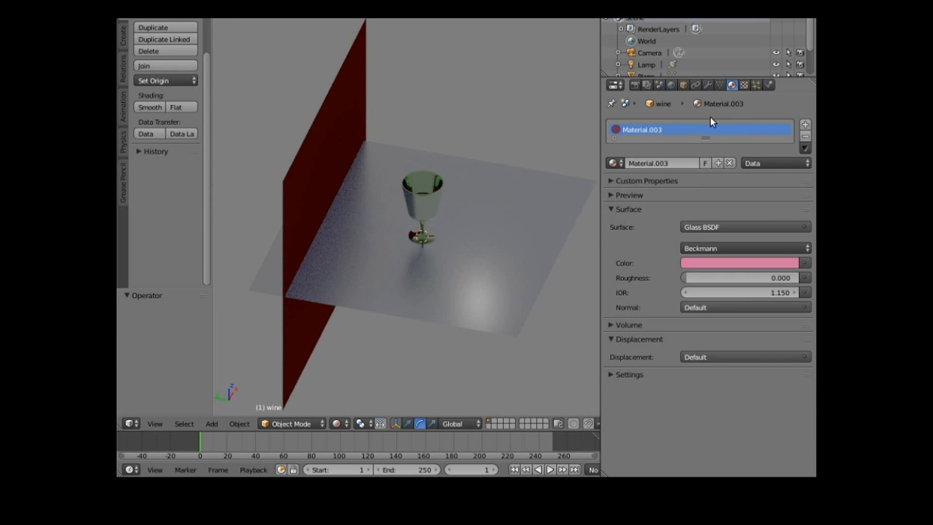
Enable nodes for the world surface and darken its background colour to black
left_click(670, 85)
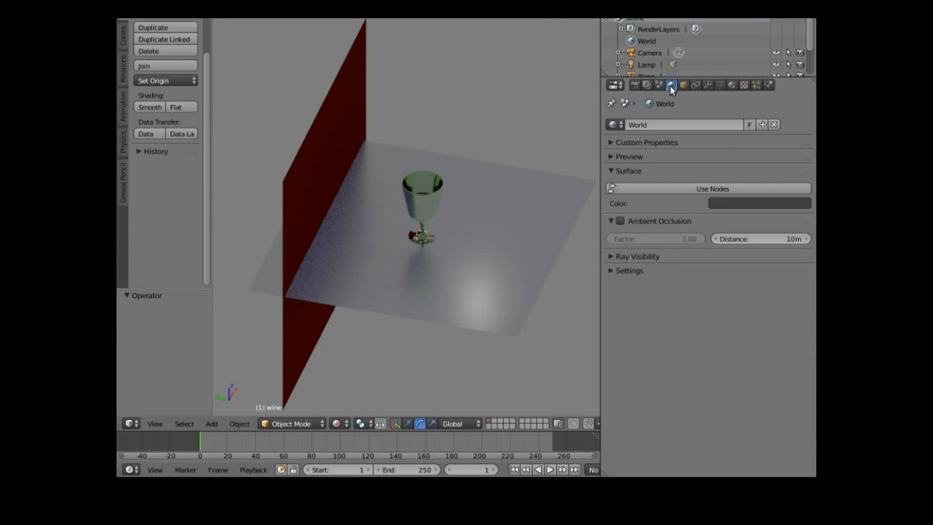
left_click(646, 187)
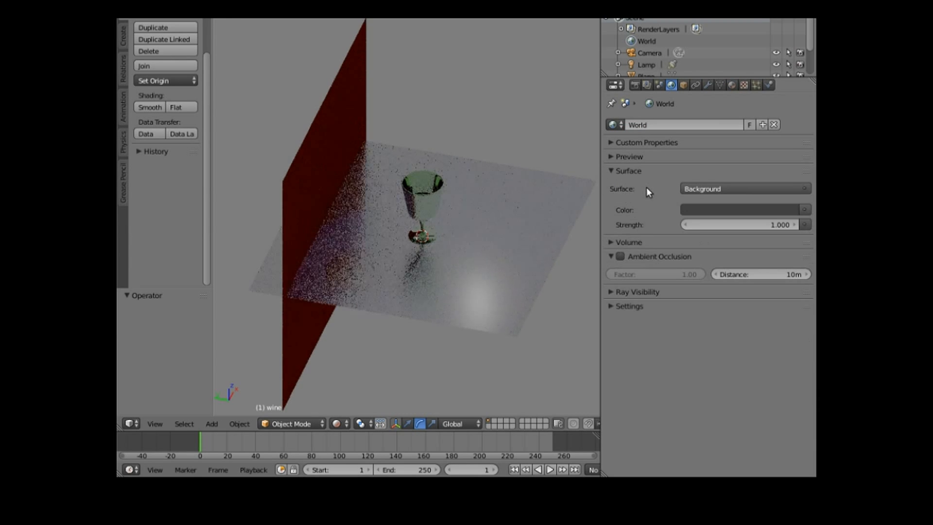
left_click(713, 209)
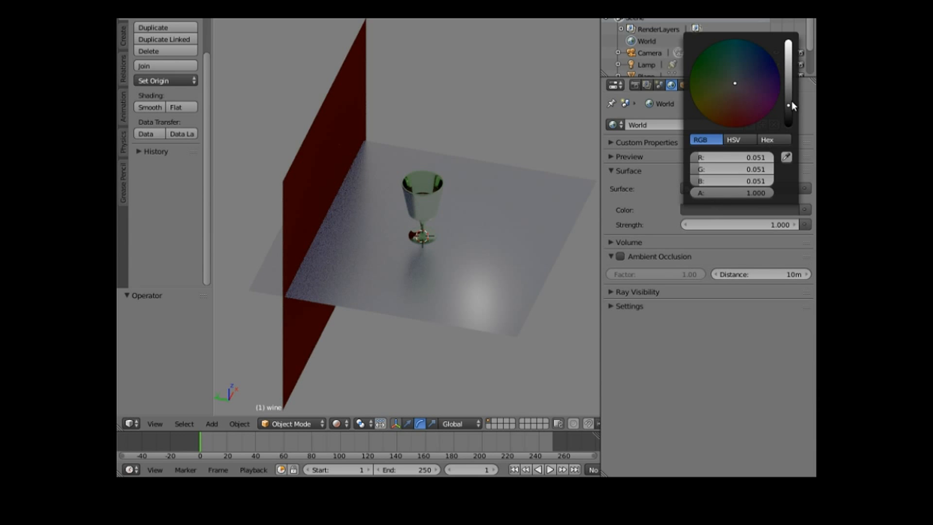
left_click_drag(789, 111, 788, 125)
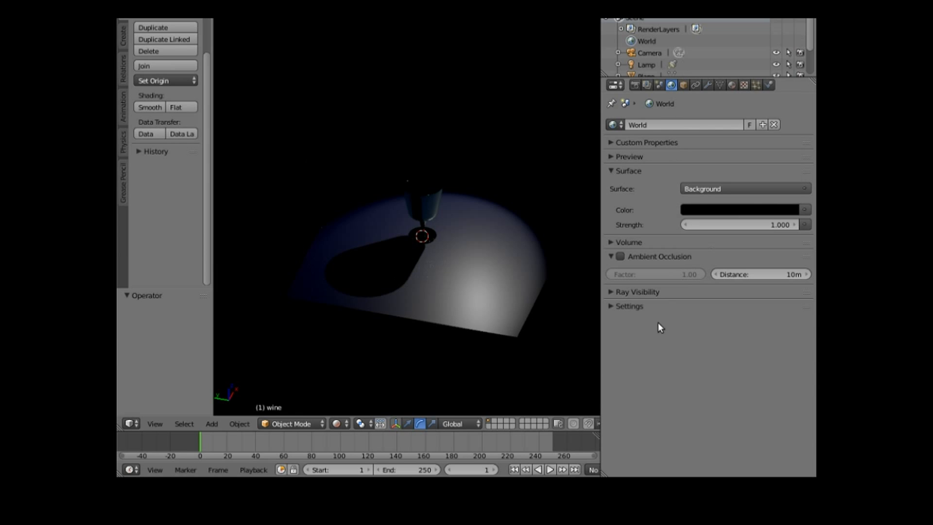
From the camera view, set the spot lamp's size to 26 cm, enable its nodes and set the emission strength to 200
left_click(159, 424)
left_click(188, 379)
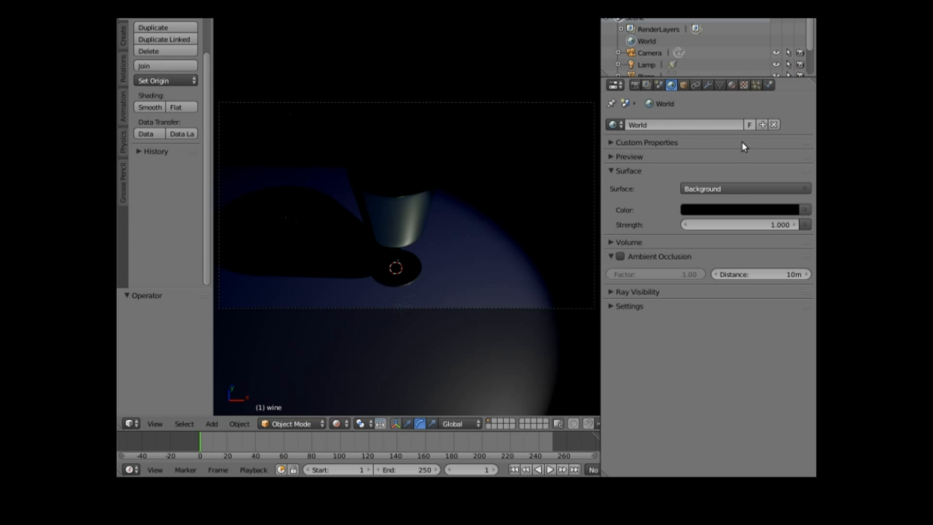
left_click(648, 63)
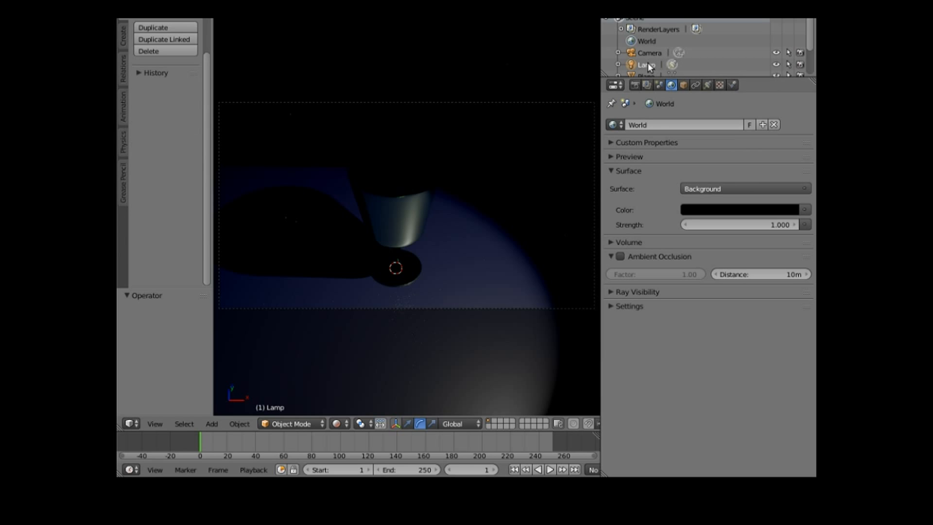
left_click(707, 86)
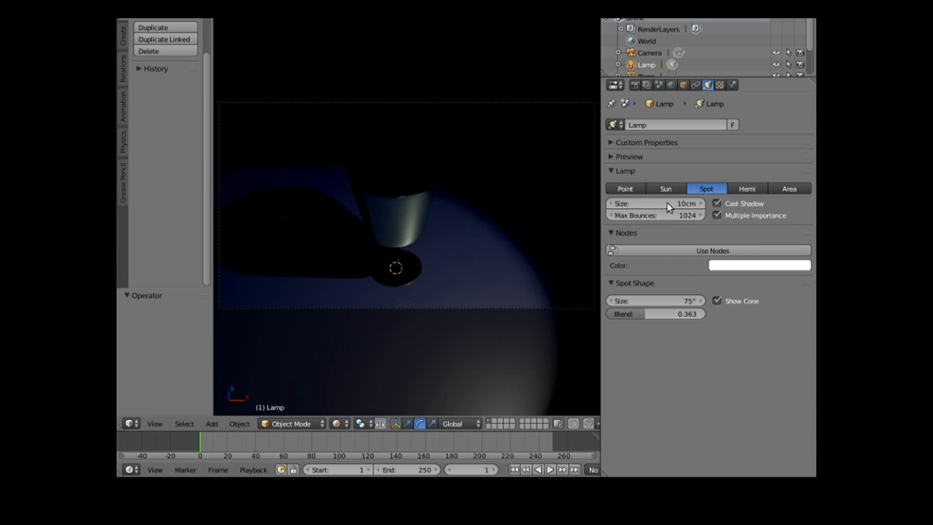
left_click_drag(660, 204, 690, 204)
left_click(688, 251)
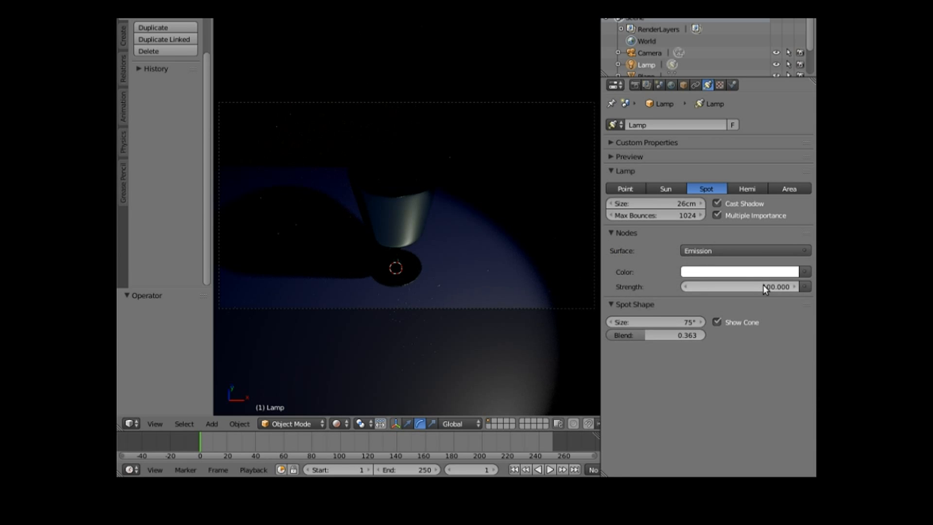
left_click(761, 287)
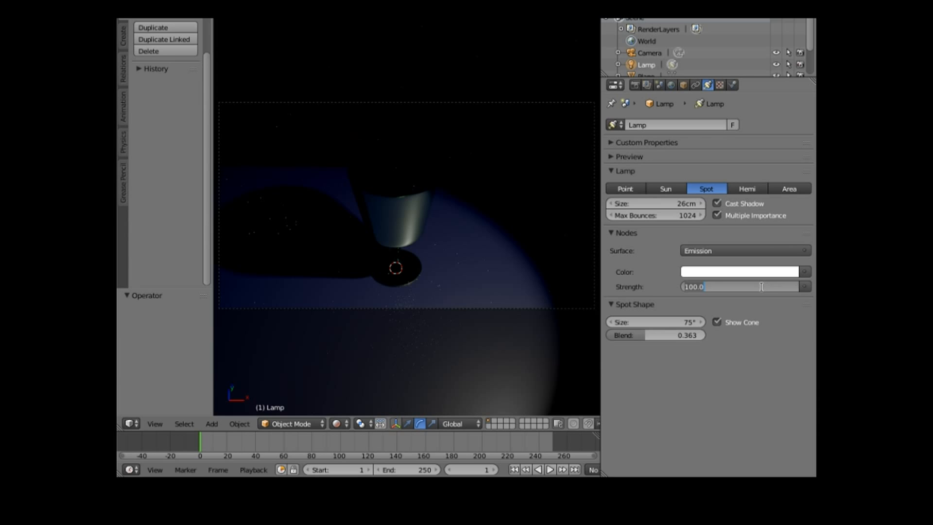
type("200")
key("Return")
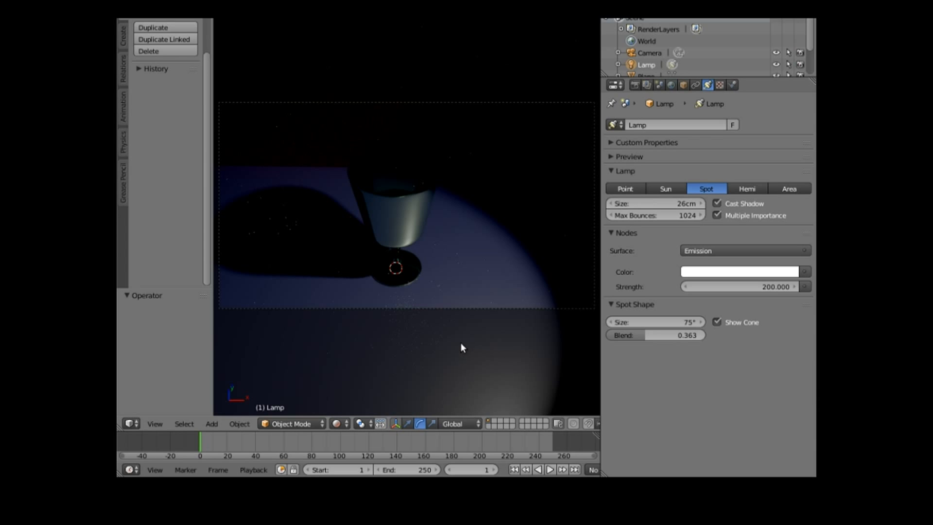
Switch the viewport shading back to Solid with the lamp and both planes in view
scroll(460, 342, "down", 2)
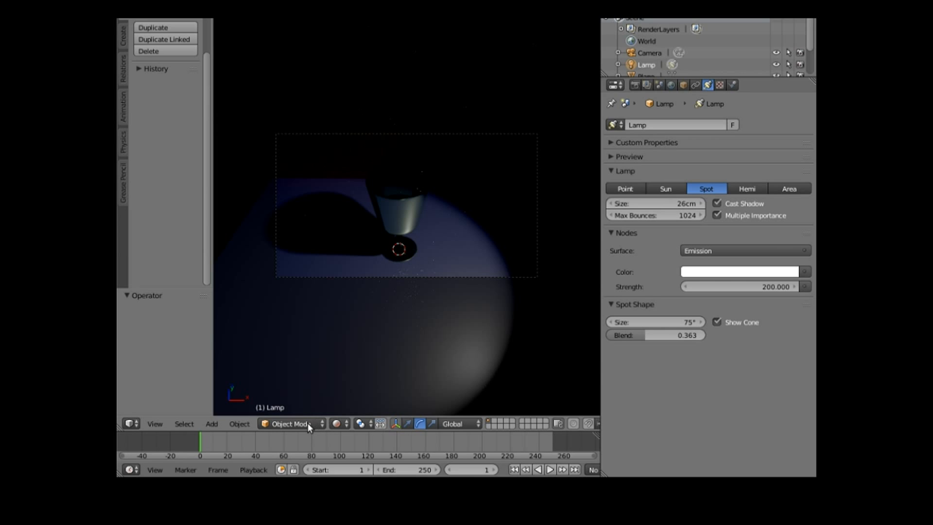
left_click(342, 424)
left_click(363, 384)
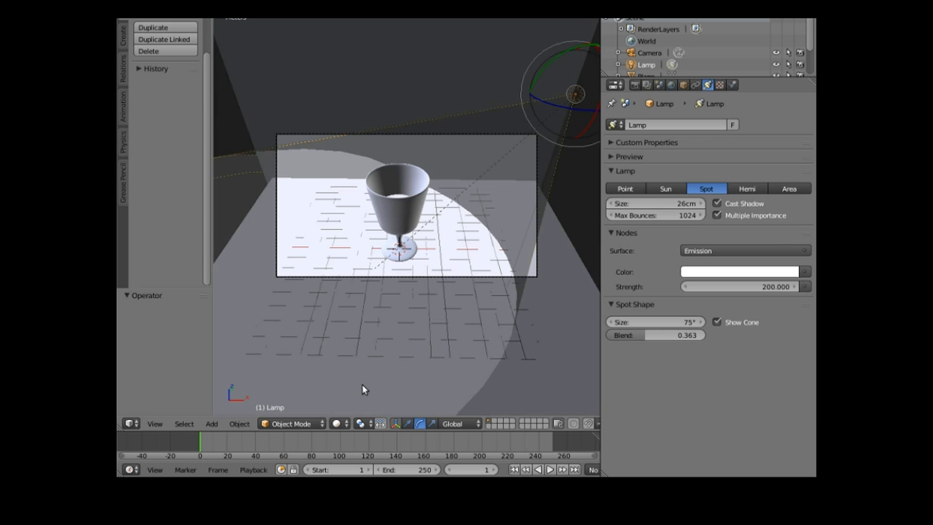
scroll(365, 378, "down", 3)
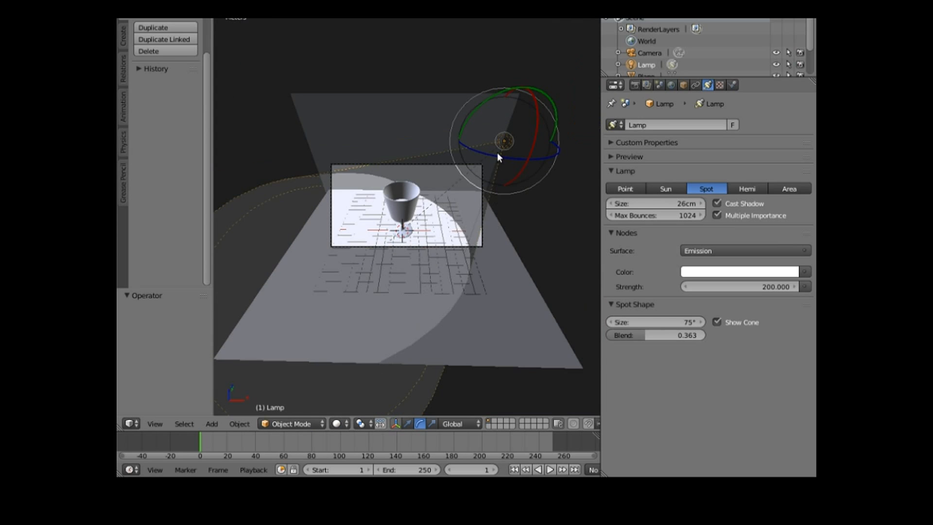
scroll(241, 293, "down", 2)
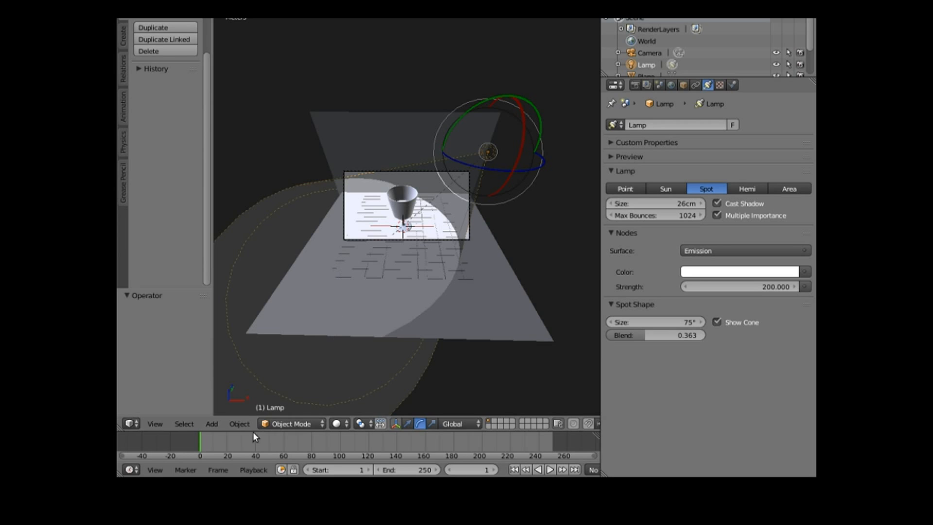
Add a mesh circle at the base of the glass and scale it up by about 2.23
left_click(211, 423)
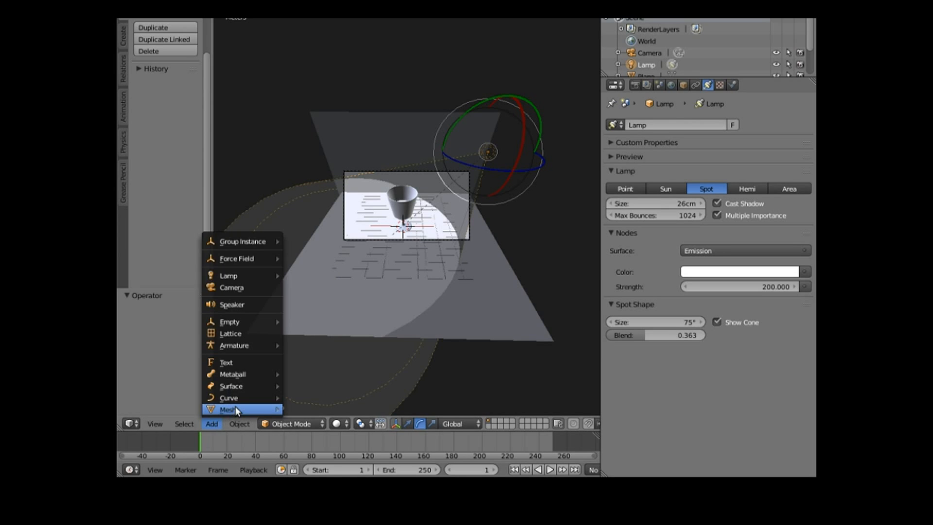
mouse_move(238, 396)
mouse_move(252, 412)
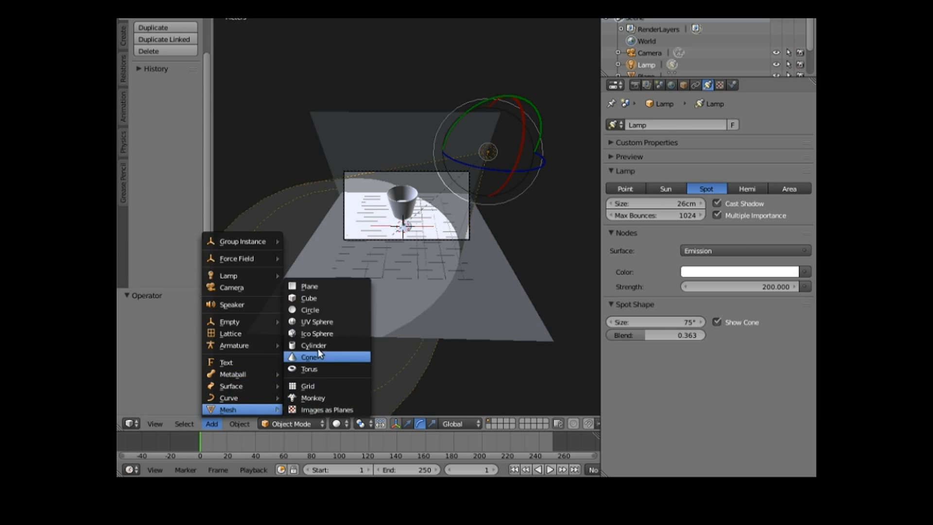
left_click(316, 310)
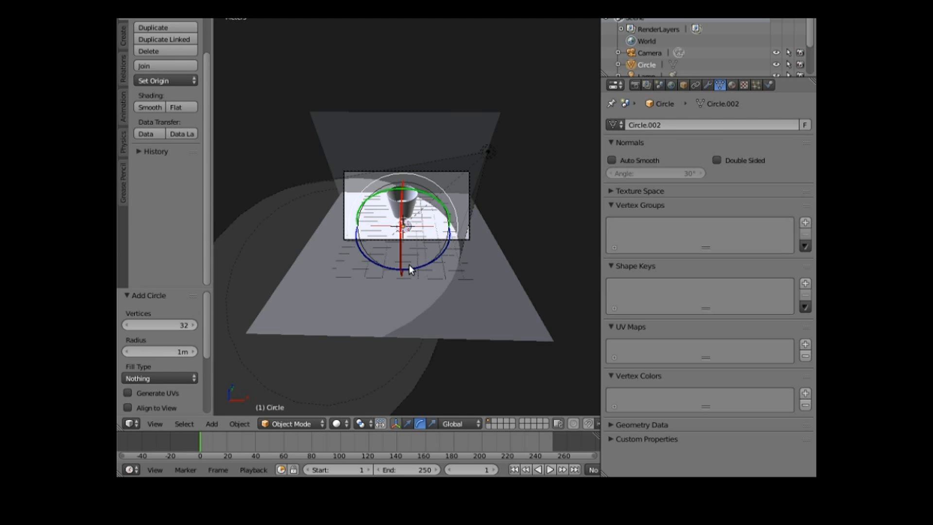
key("s")
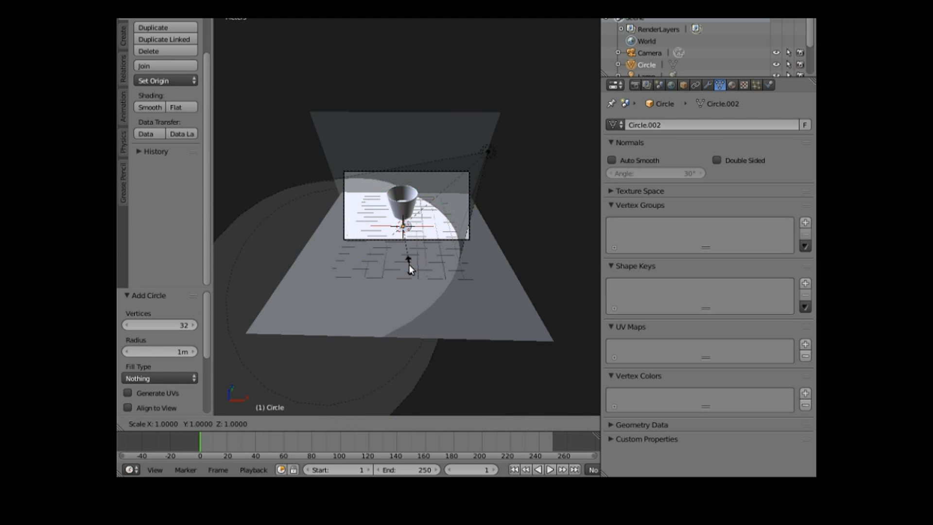
left_click(393, 312)
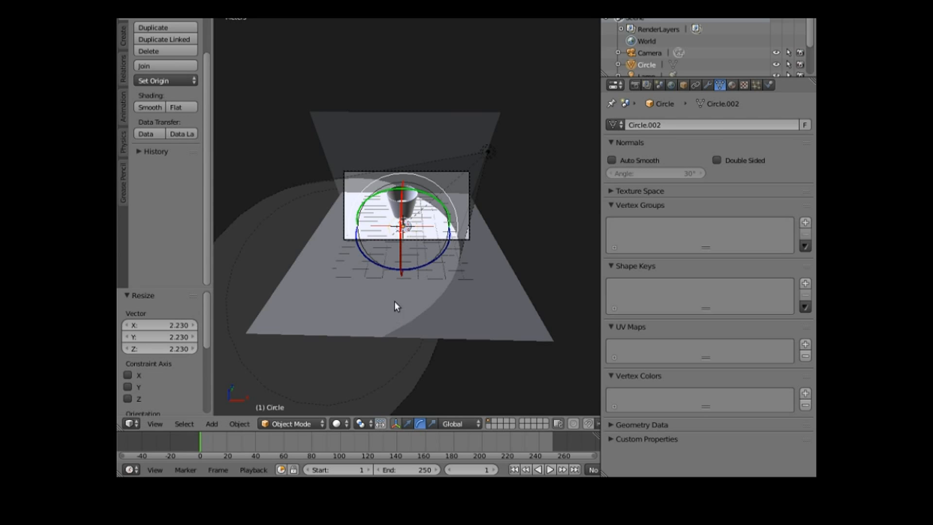
Raise the circle about 8.2 m along Z, above the rim of the glass
left_click(407, 423)
left_click_drag(404, 189, 397, 144)
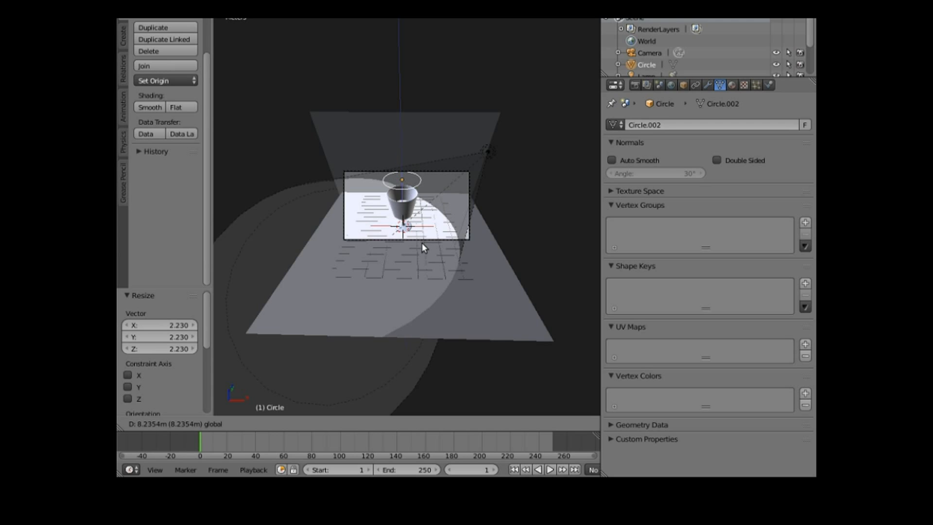
left_click_drag(388, 301, 388, 303)
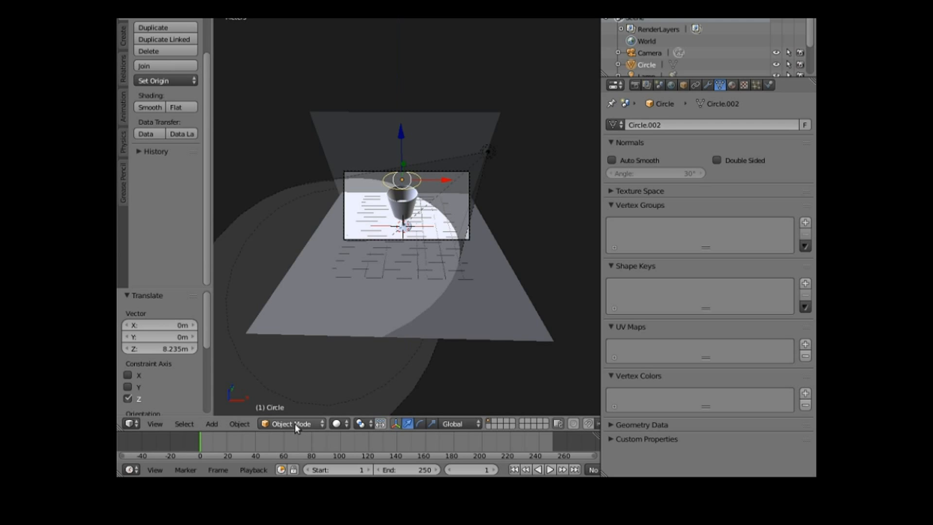
Fill the circle with a face in Edit Mode and return to Object Mode
left_click(295, 423)
left_click(293, 397)
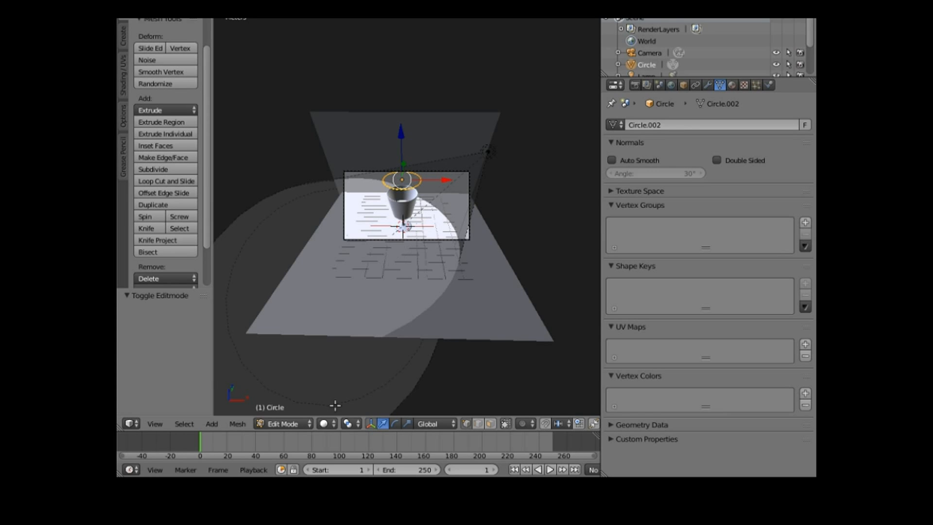
key("f")
left_click(296, 420)
left_click(298, 411)
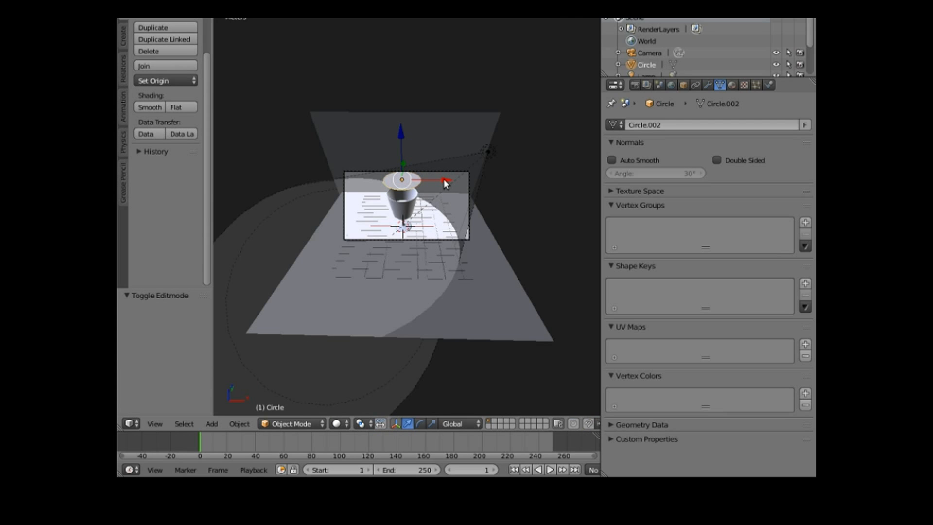
Move the disc about -9.9 m in X and -6.5 m in Y, and rotate it about 54° around X and -28° around Z
left_click_drag(445, 182, 363, 197)
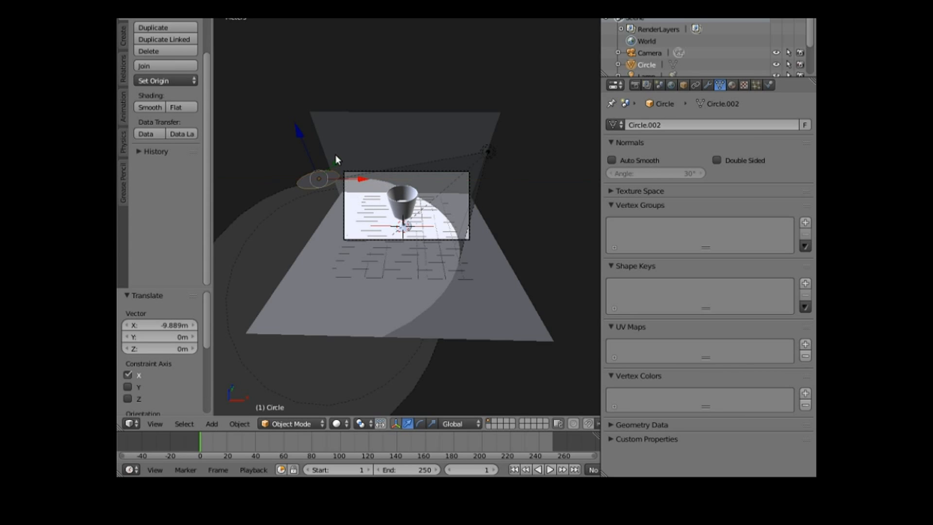
left_click_drag(333, 160, 301, 199)
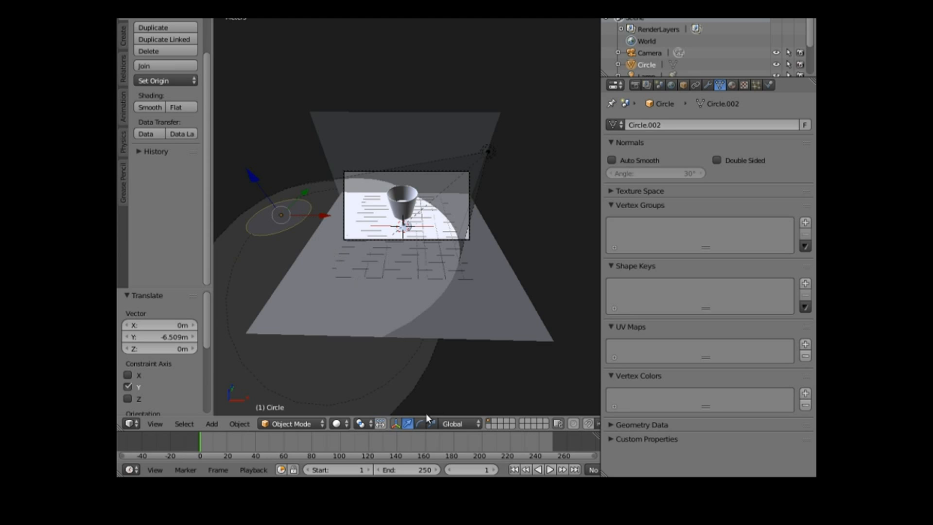
left_click(418, 424)
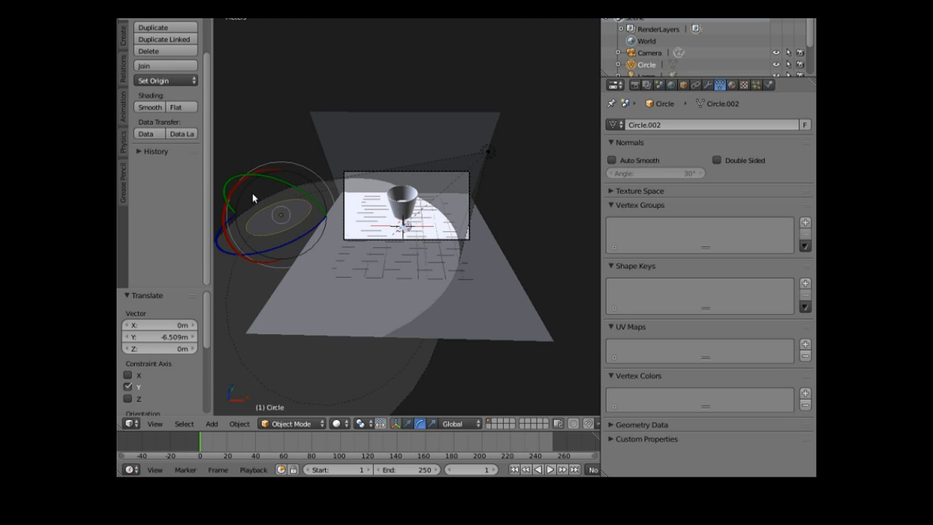
left_click_drag(223, 214, 223, 283)
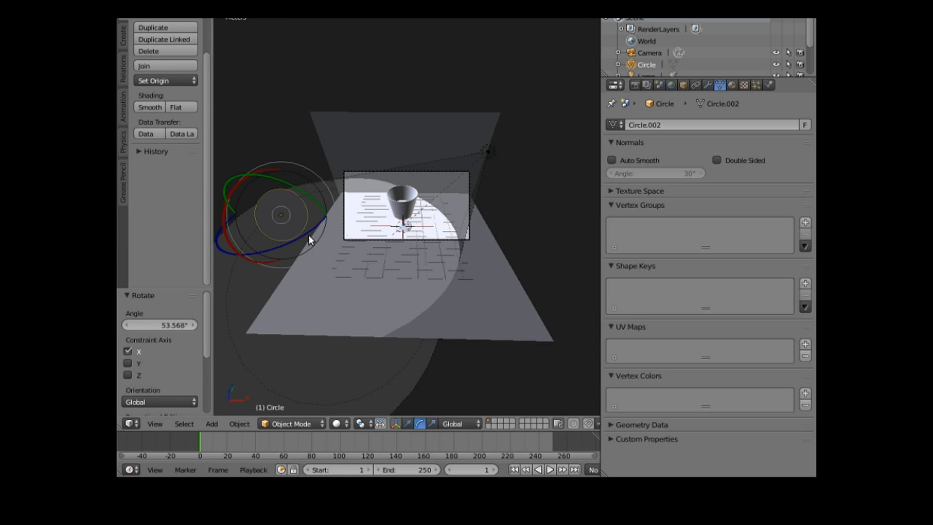
left_click_drag(305, 232, 292, 238)
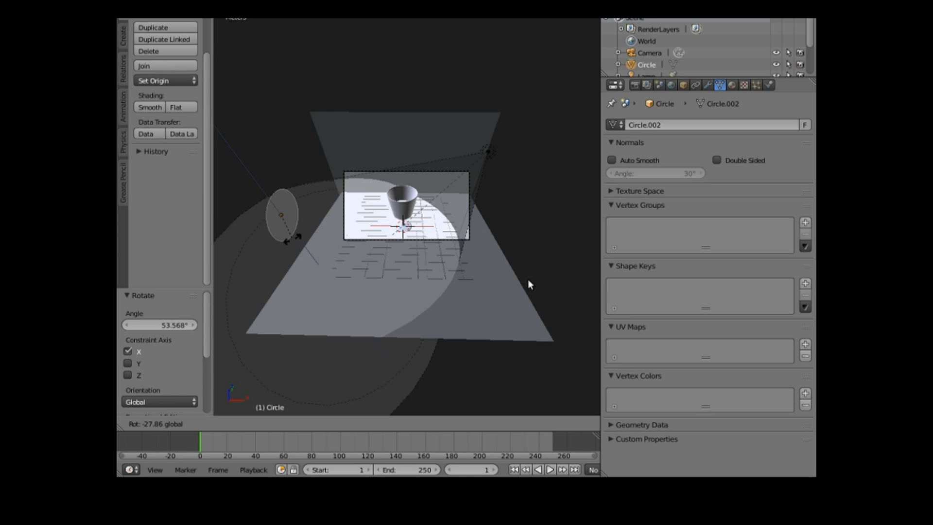
Confirm the disc's rotation and give it a new material named "light" with an Emission surface
left_click(229, 210)
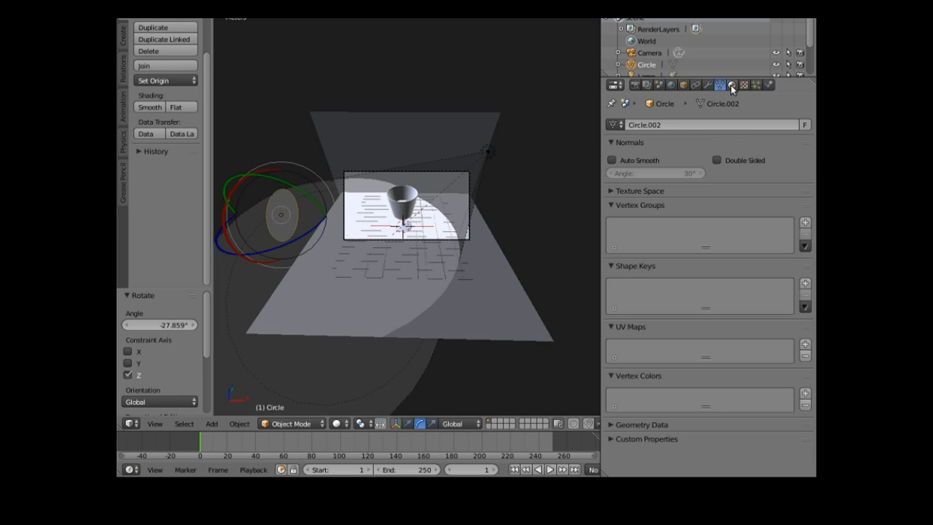
left_click(730, 85)
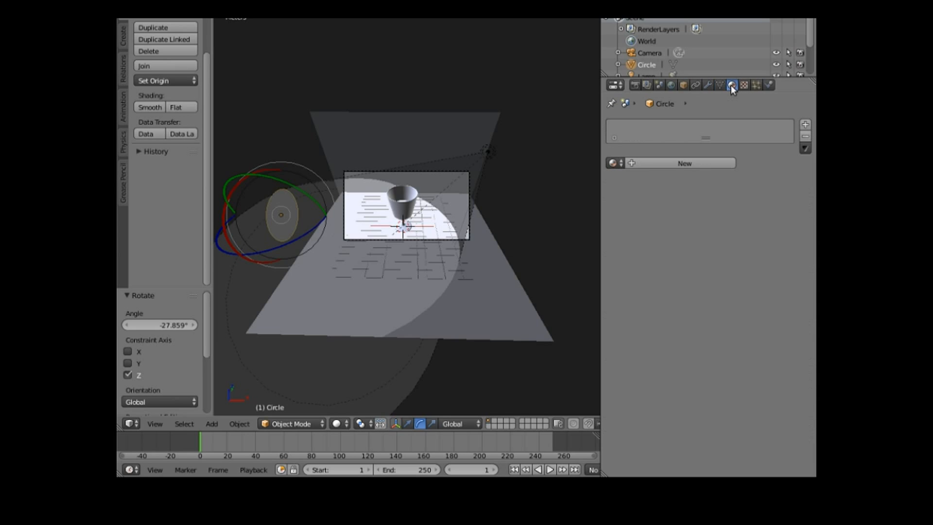
left_click(806, 123)
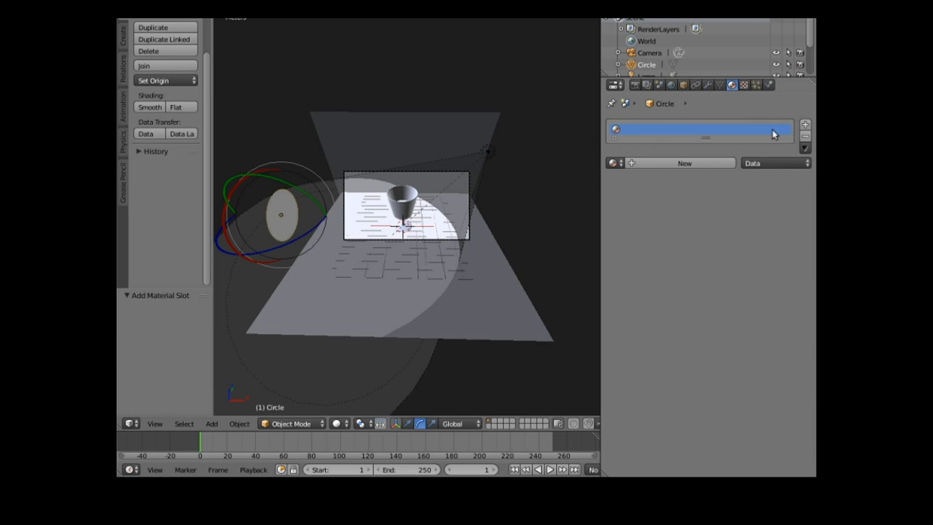
left_click(630, 165)
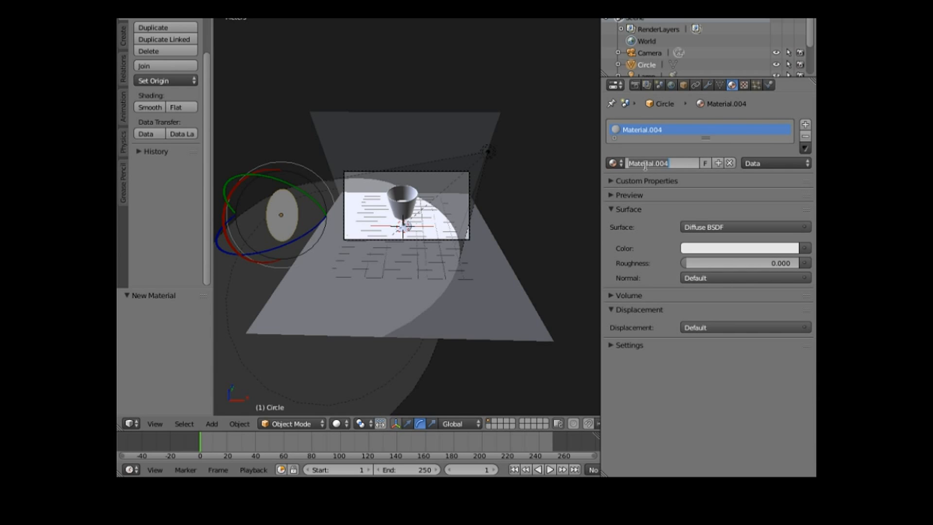
key("BackSpace")
type("light")
key("Return")
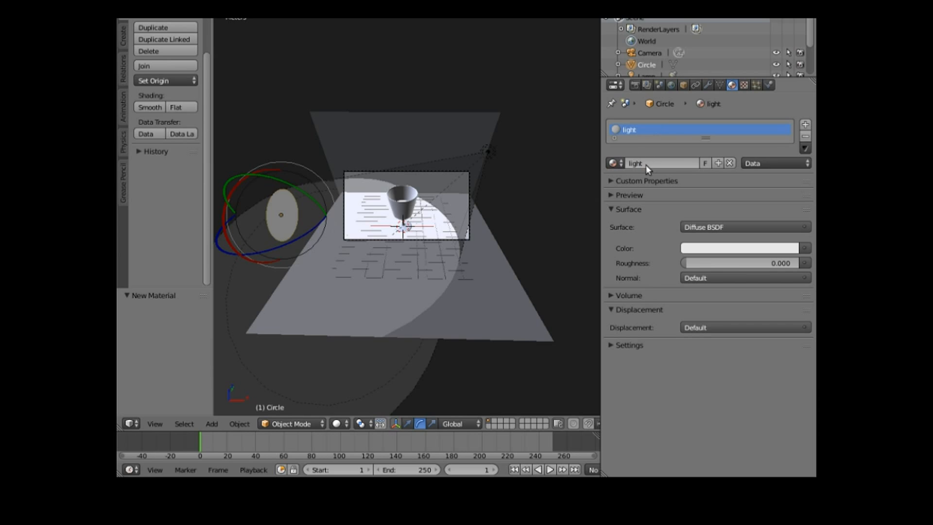
left_click(718, 227)
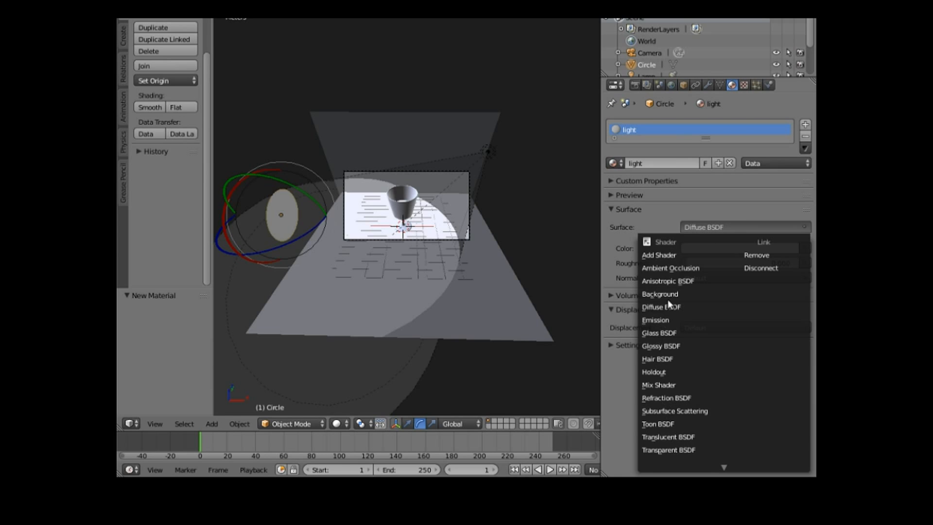
left_click(663, 319)
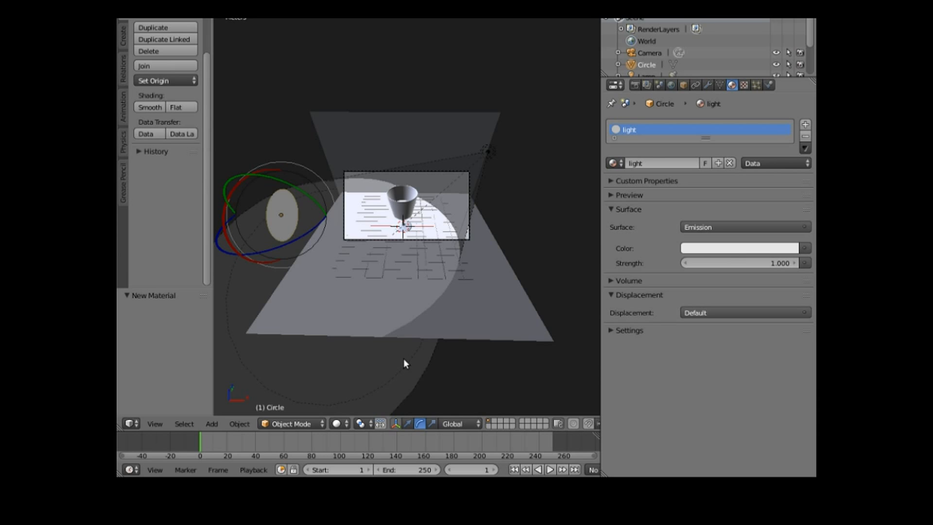
Preview the scene in Rendered shading and set the disc's emission strength to 2
scroll(403, 359, "up", 3)
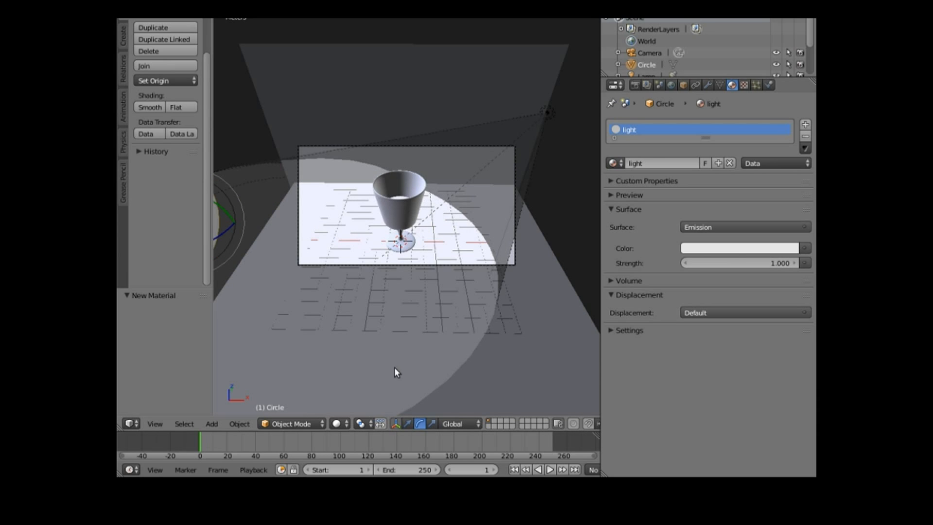
left_click(337, 422)
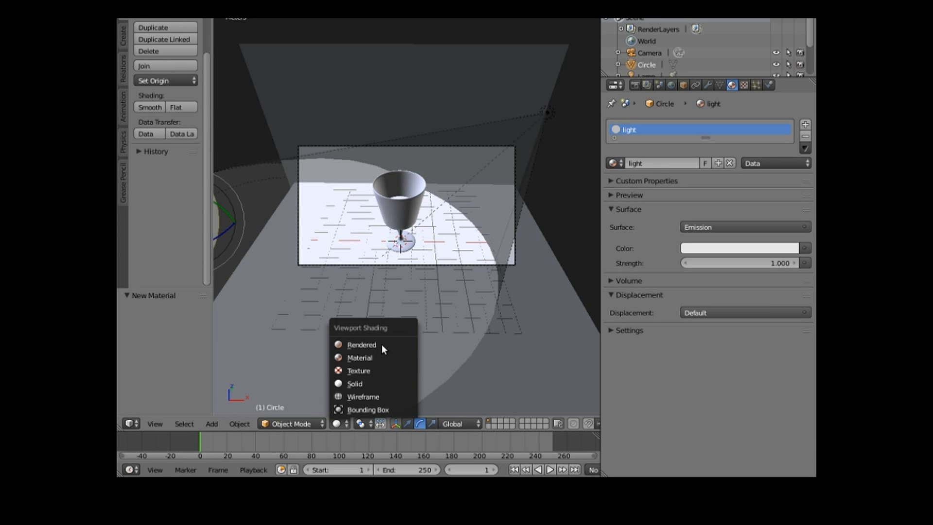
left_click(362, 344)
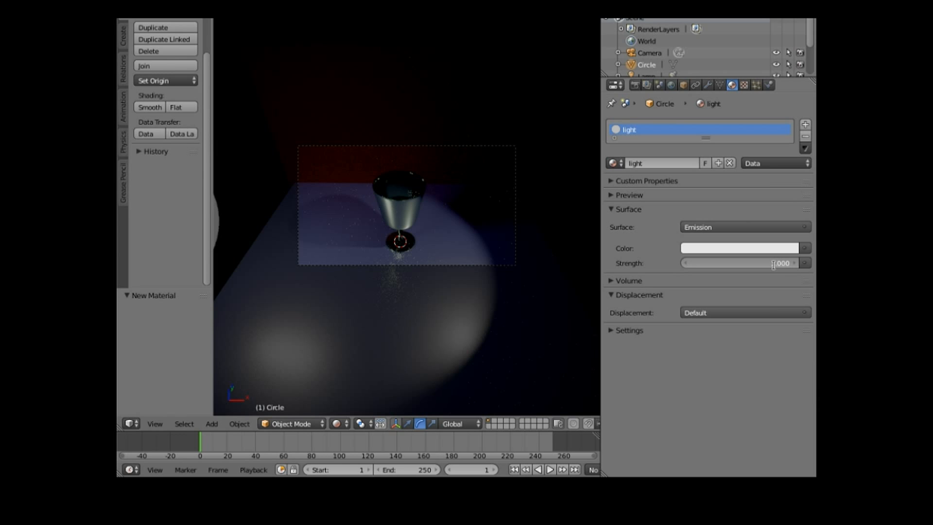
type("2")
key("Return")
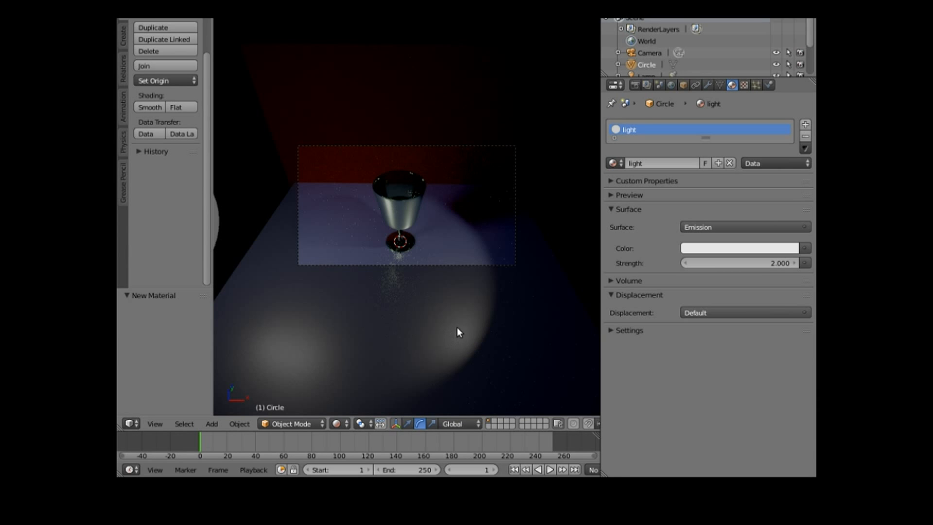
Inspect the rendered glass and glowing disc, and return the viewport to Solid shading
scroll(457, 328, "up", 2)
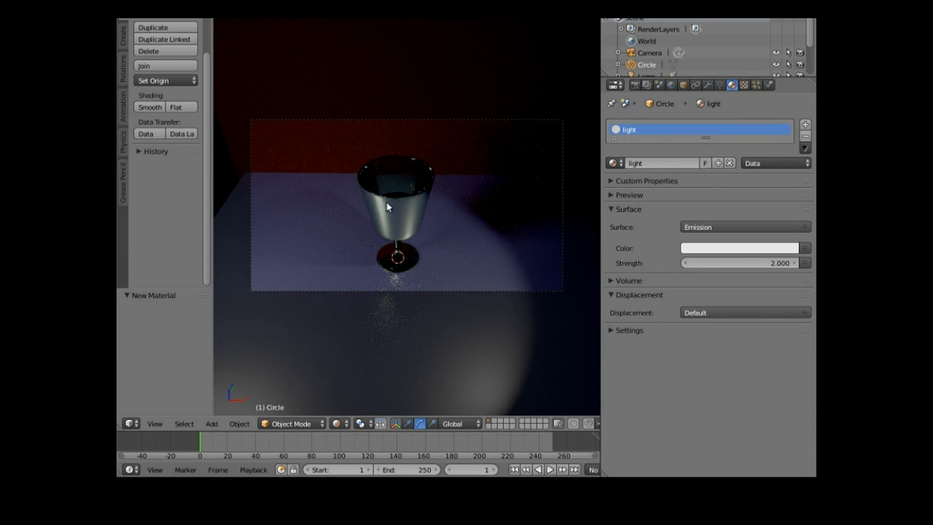
scroll(407, 310, "down", 2)
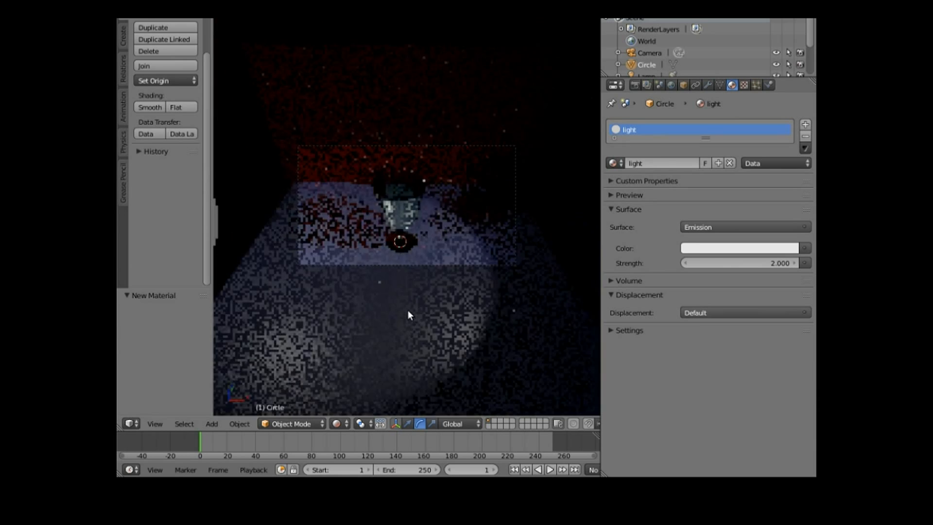
scroll(407, 310, "down", 2)
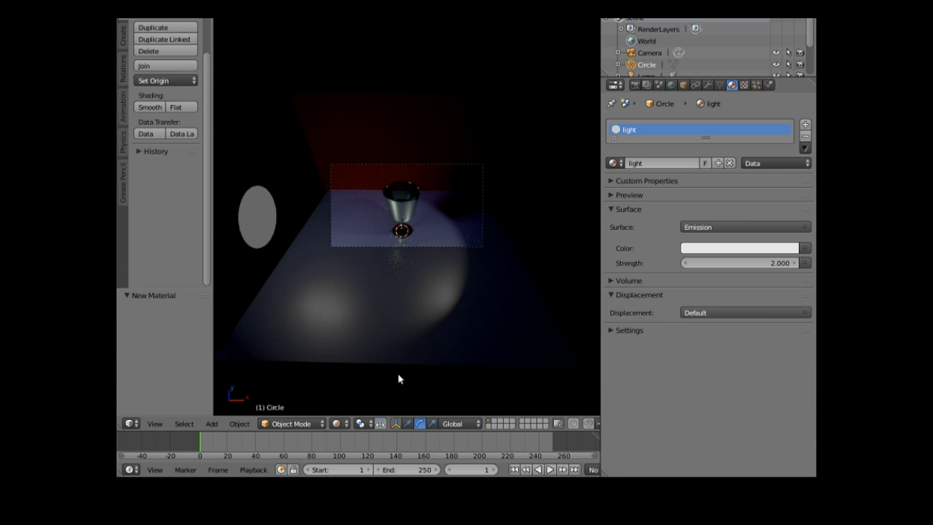
left_click(306, 423)
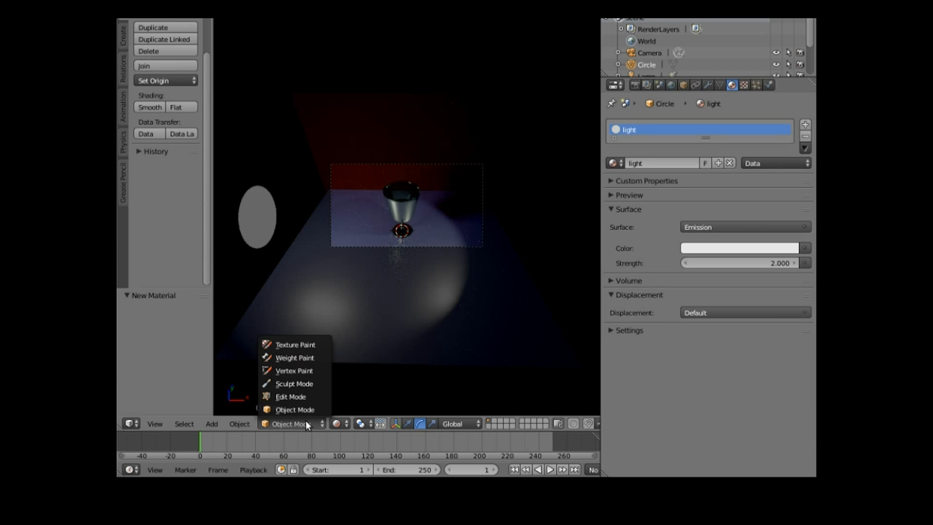
left_click(343, 421)
left_click(370, 385)
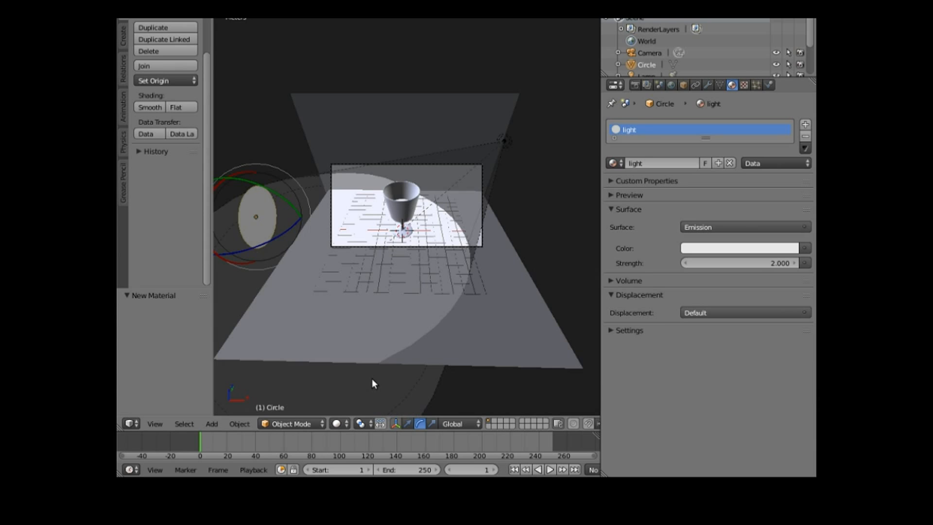
Move the floor plane 8.5 m along Y towards the back wall
right_click(387, 347)
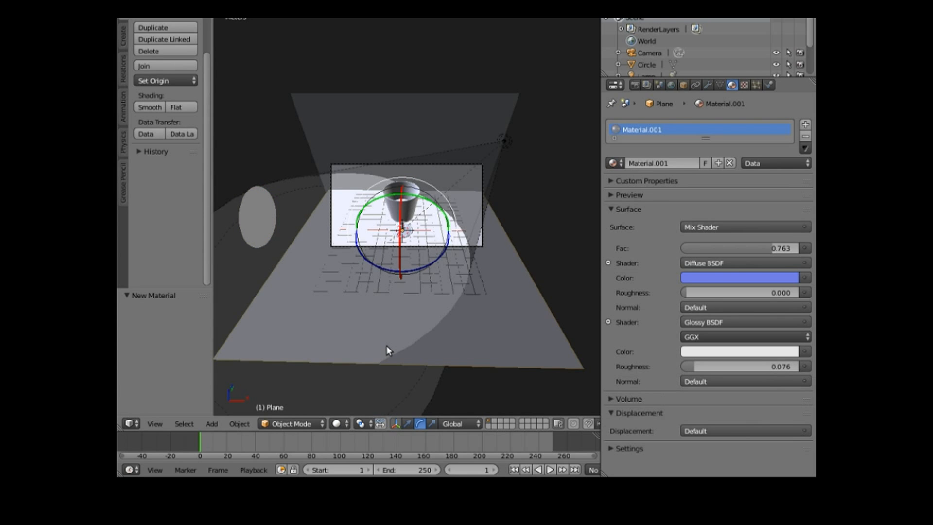
left_click(407, 423)
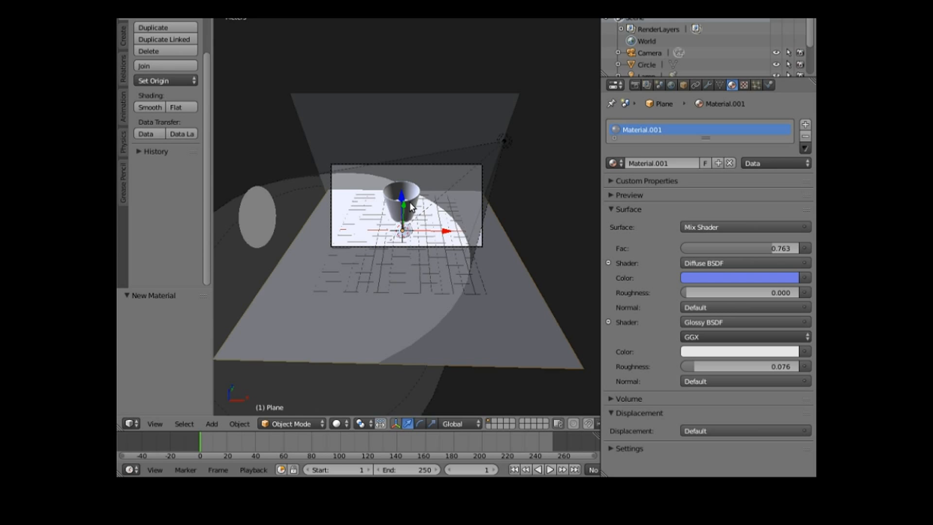
left_click_drag(405, 210, 413, 170)
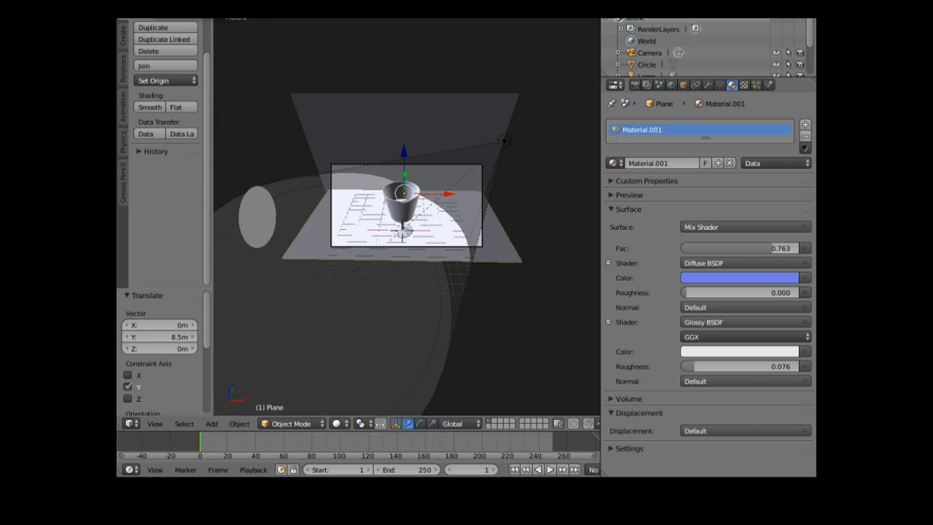
Open the add-ons list in the user preferences and filter it to the Import-Export category
left_click(151, 12)
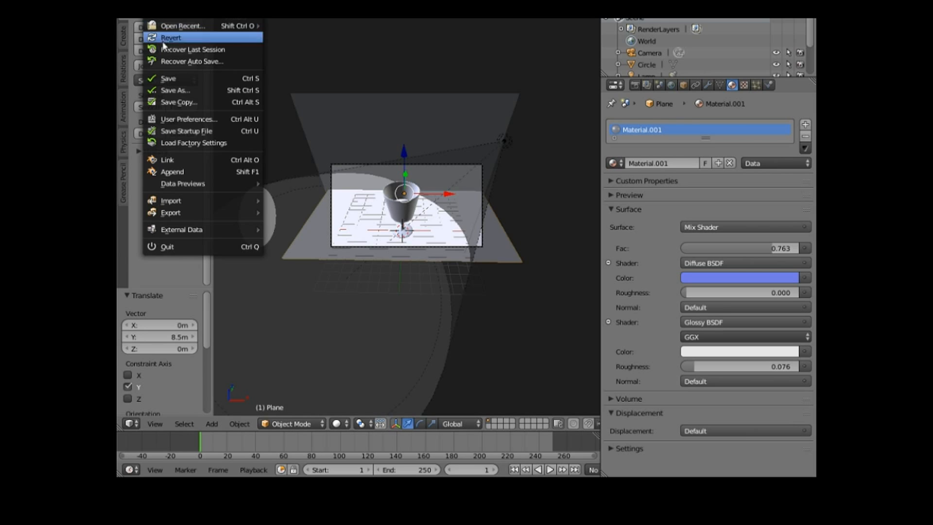
left_click(176, 118)
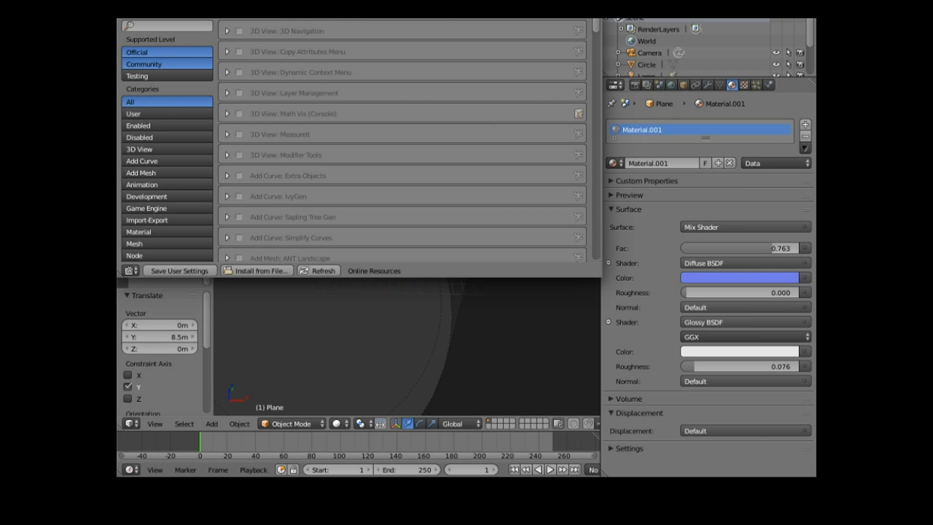
left_click(290, 18)
left_click(353, 15)
scroll(596, 19, "down", 1)
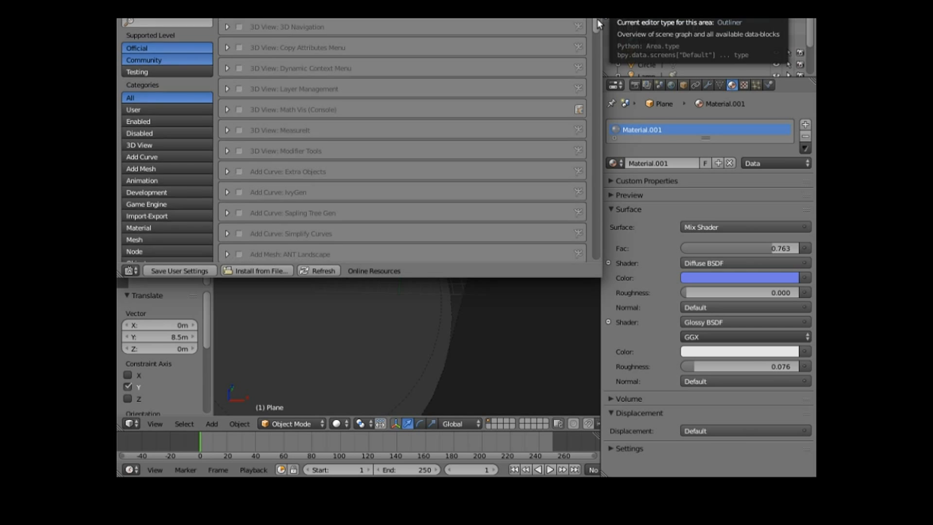
scroll(595, 26, "down", 6)
scroll(595, 29, "up", 5)
scroll(595, 24, "down", 3)
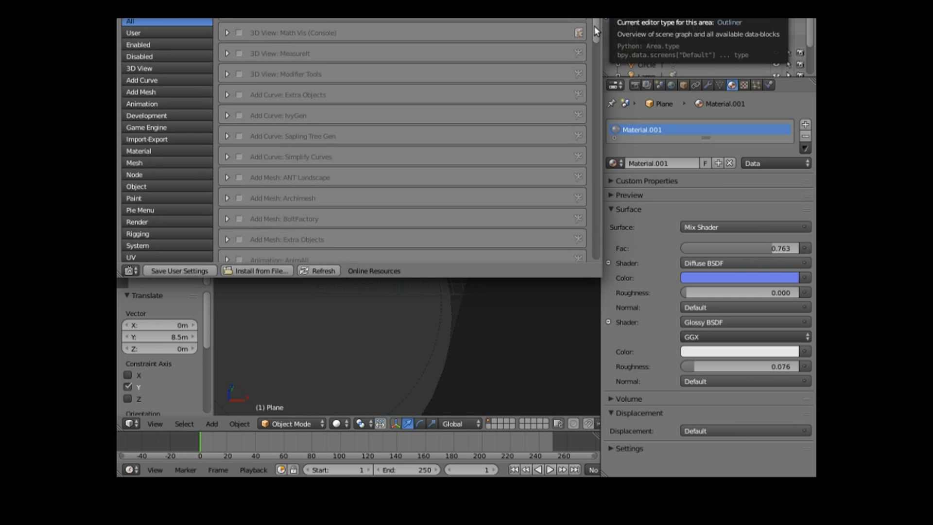
scroll(593, 30, "down", 2)
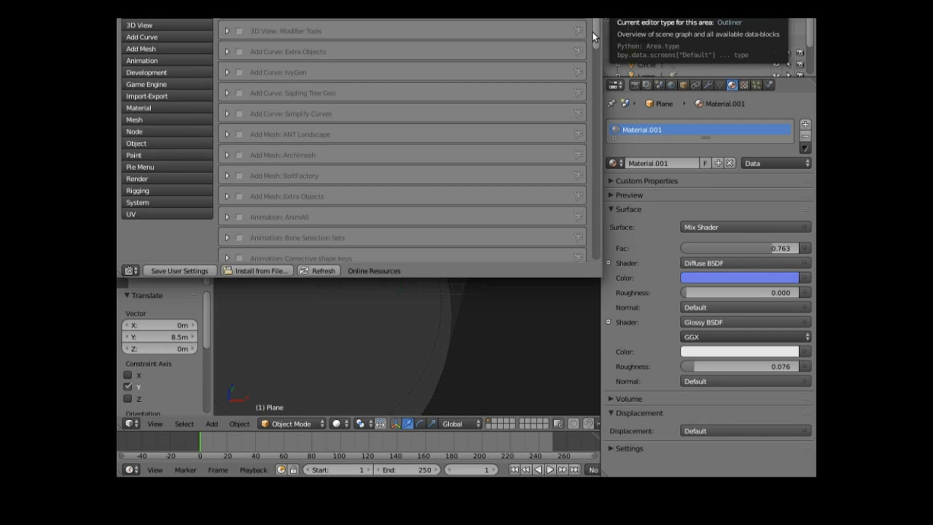
scroll(592, 30, "up", 1)
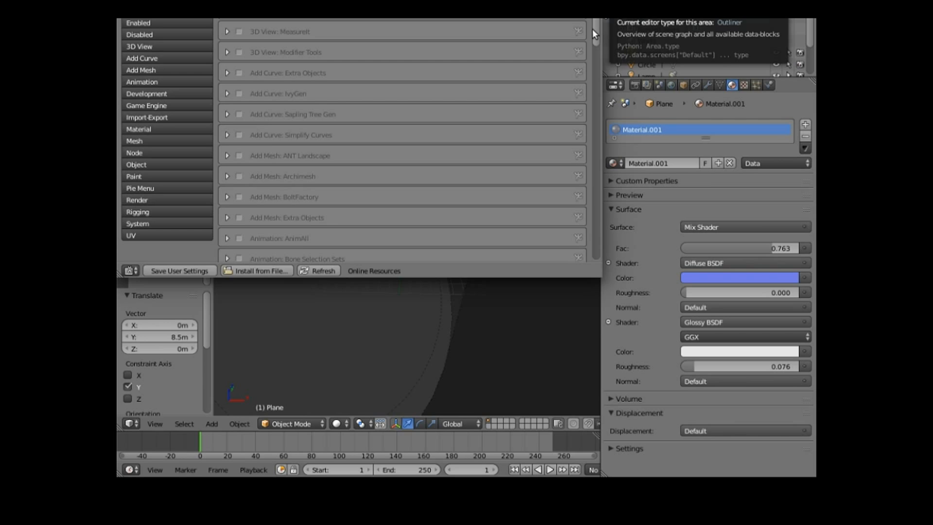
scroll(592, 27, "up", 1)
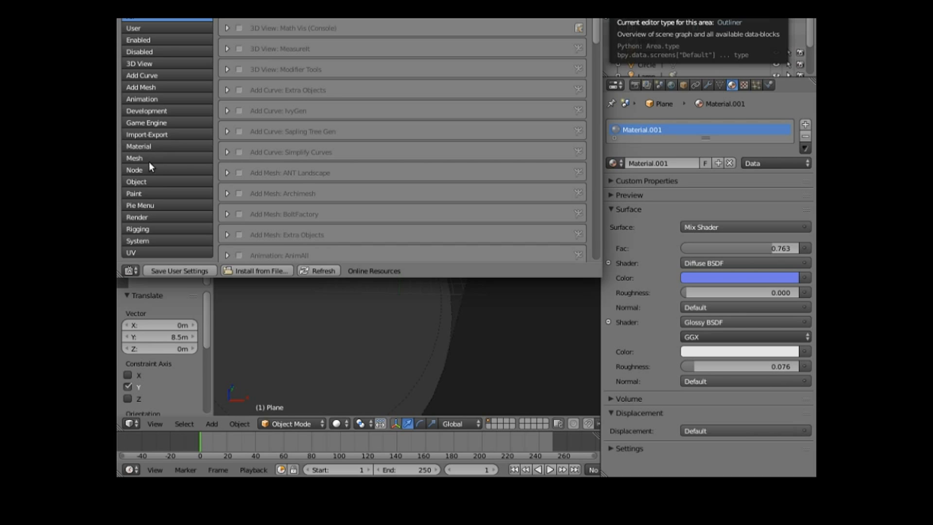
scroll(148, 192, "up", 1)
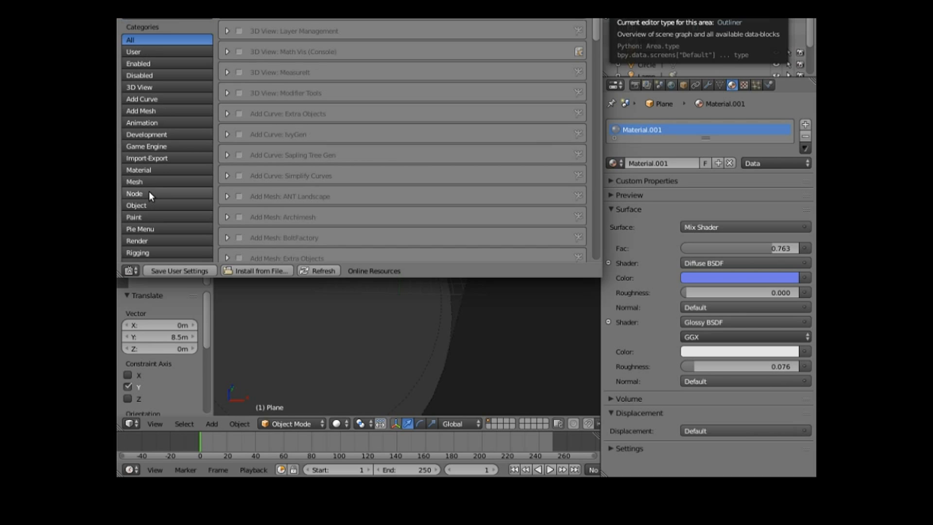
left_click(164, 159)
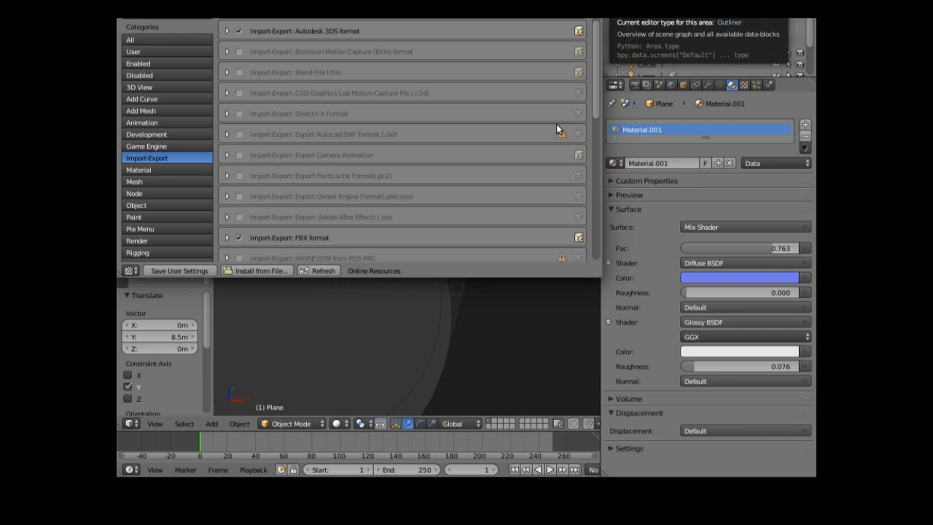
Switch the Import Images as Planes add-on off and on again, and save the user settings
left_click_drag(597, 92, 596, 198)
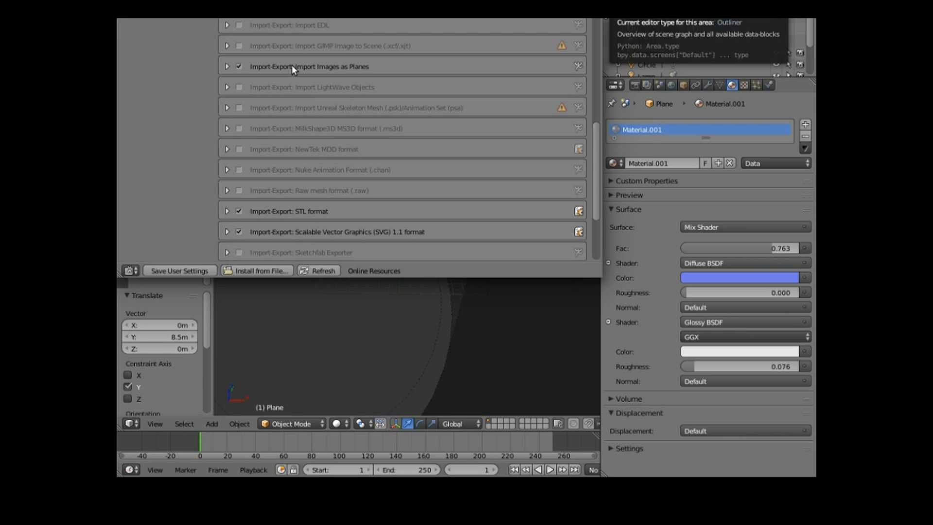
left_click(238, 66)
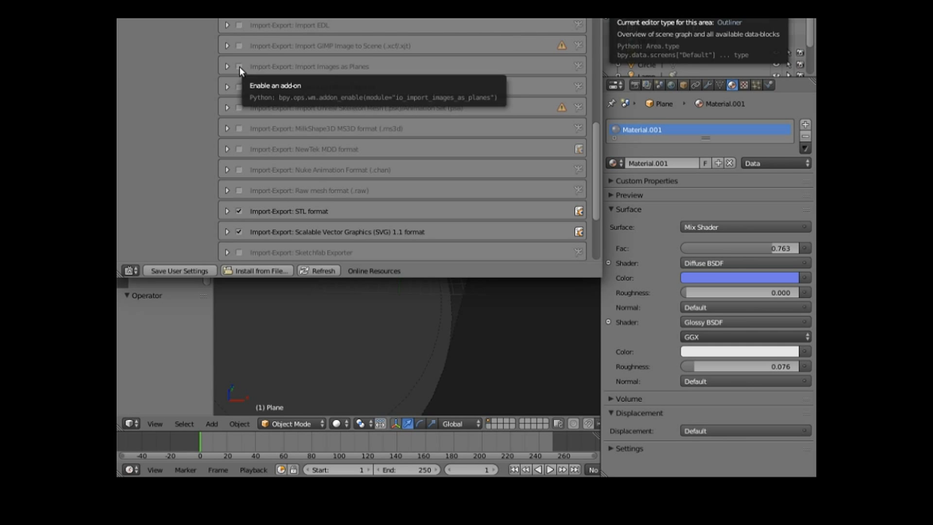
left_click(239, 66)
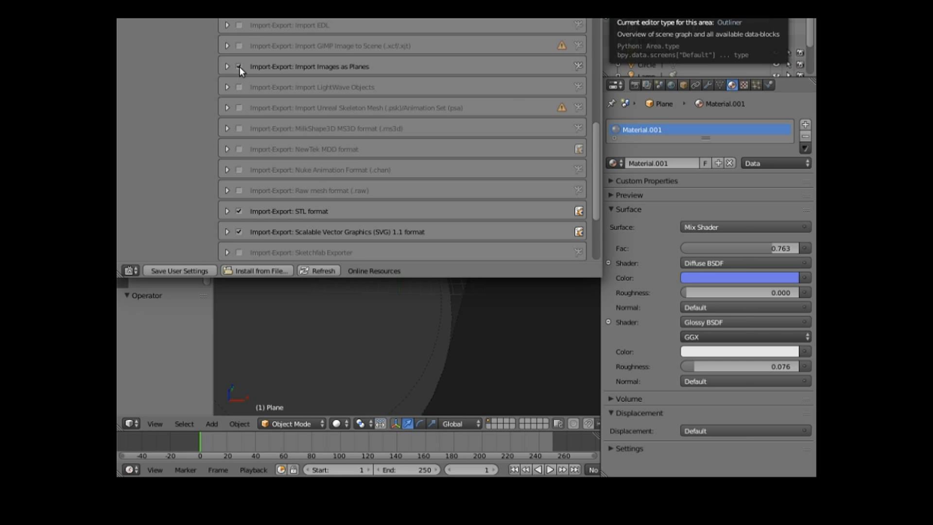
left_click(191, 270)
left_click(190, 269)
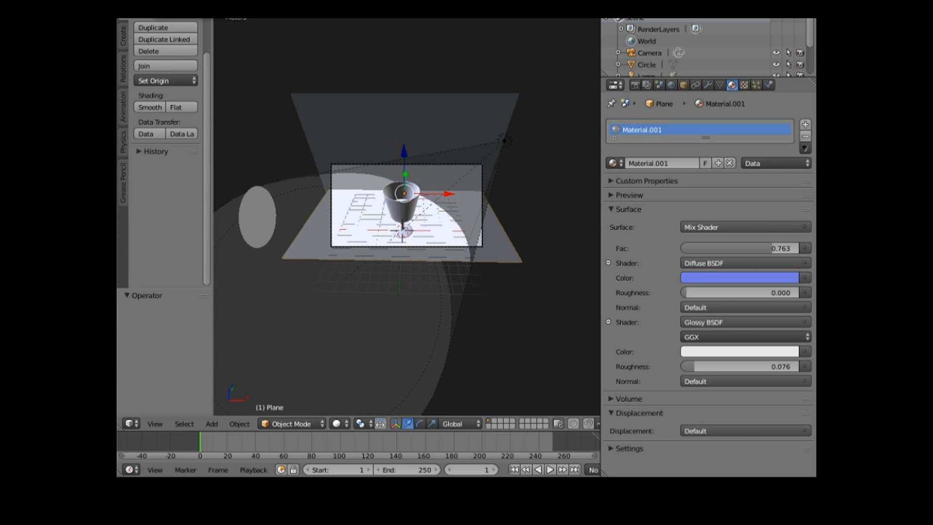
Import interior.jpg from the pix folder on the Desktop into the scene using Images as Planes
left_click(153, 0)
mouse_move(117, 68)
left_click(153, 5)
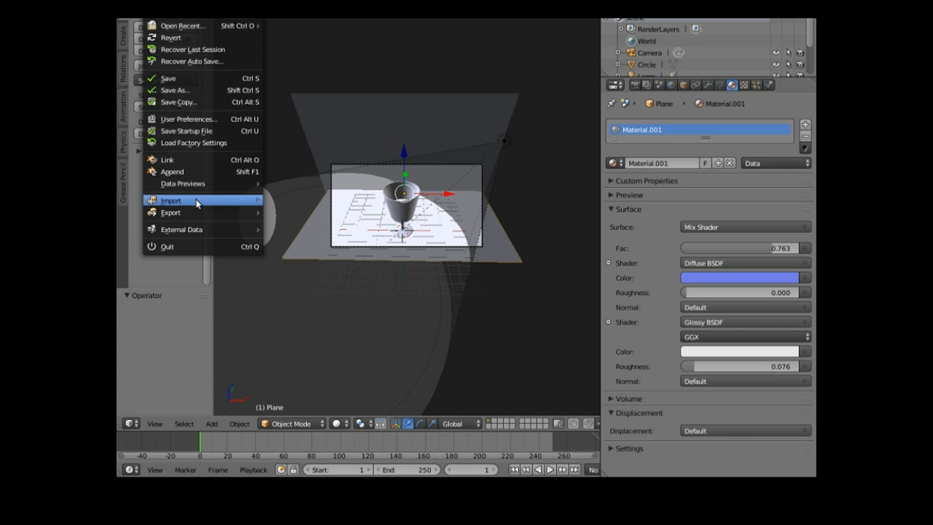
mouse_move(229, 200)
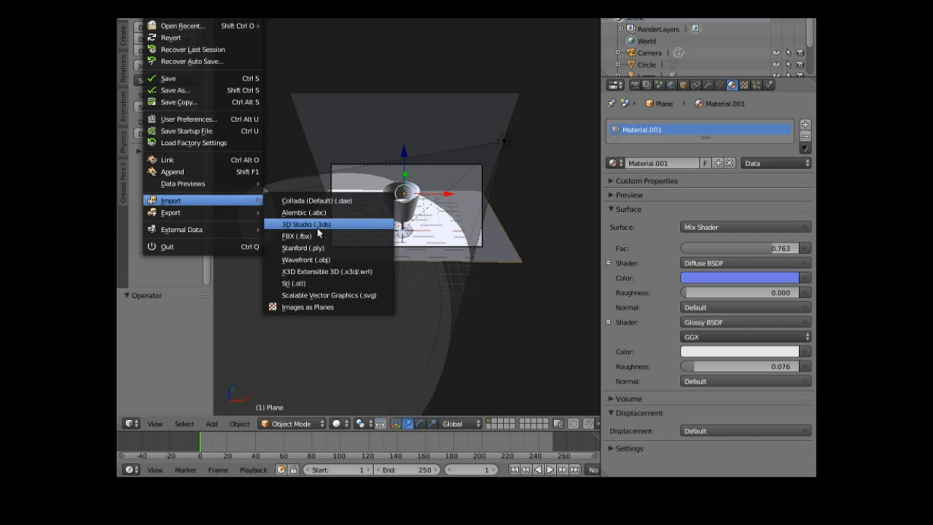
left_click(310, 306)
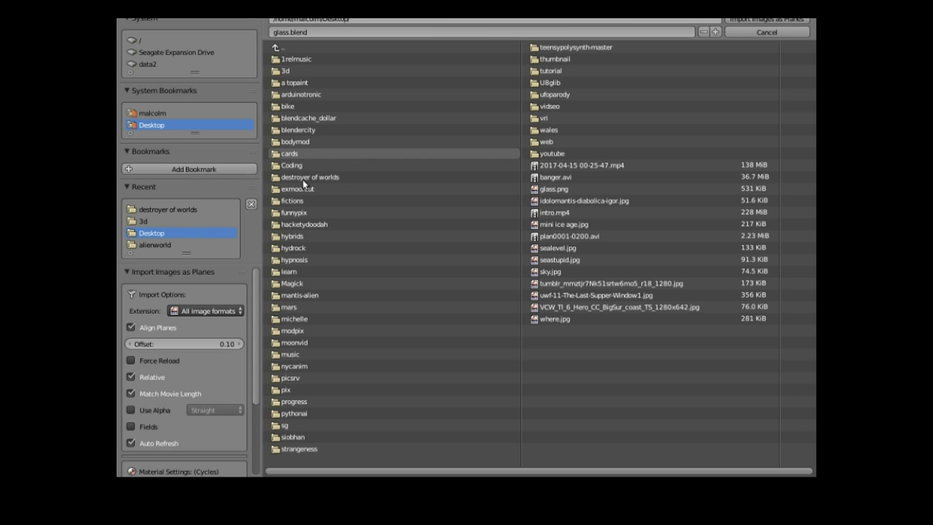
double_click(293, 390)
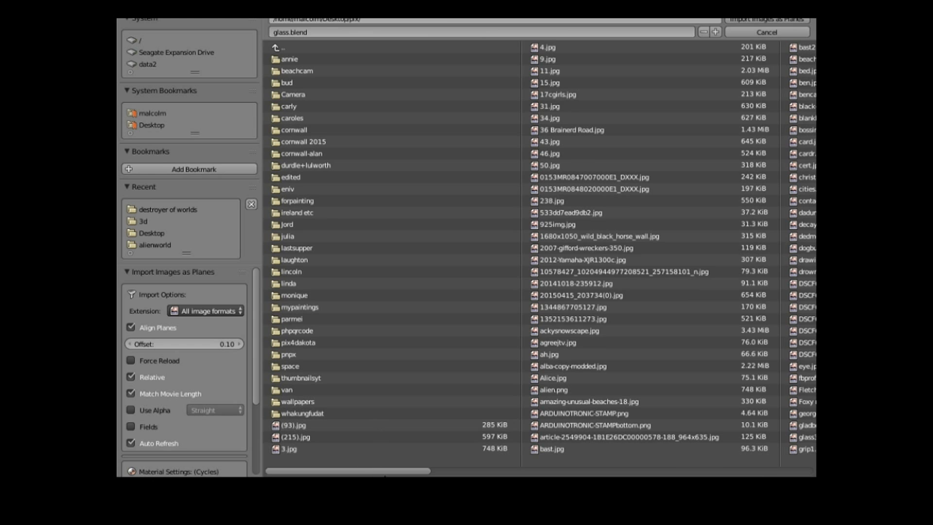
left_click_drag(392, 474, 603, 474)
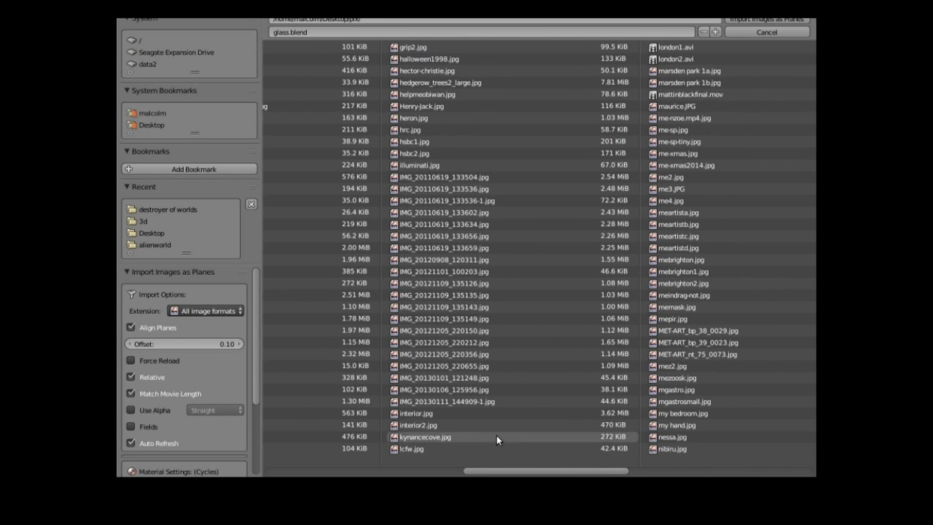
double_click(418, 413)
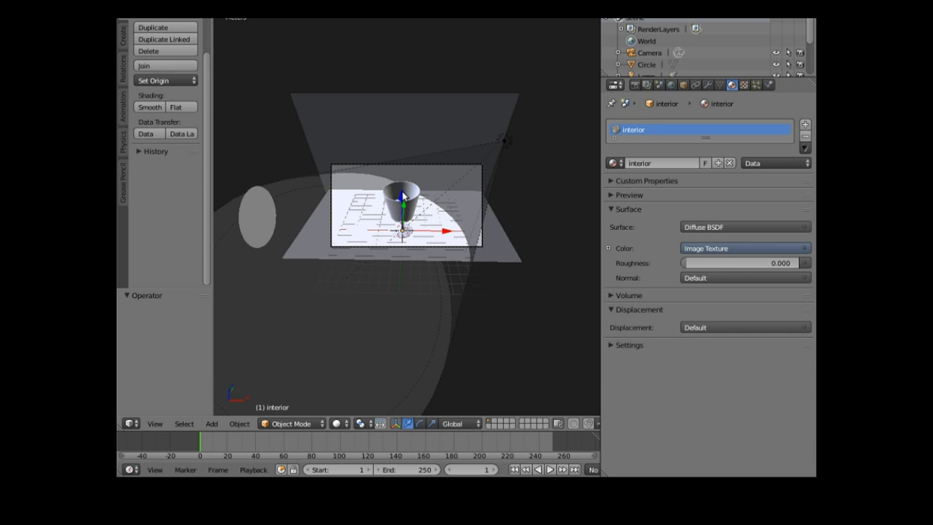
Raise the imported image plane about 7.3 m along Z and set its X rotation to 90°
left_click_drag(402, 191, 390, 144)
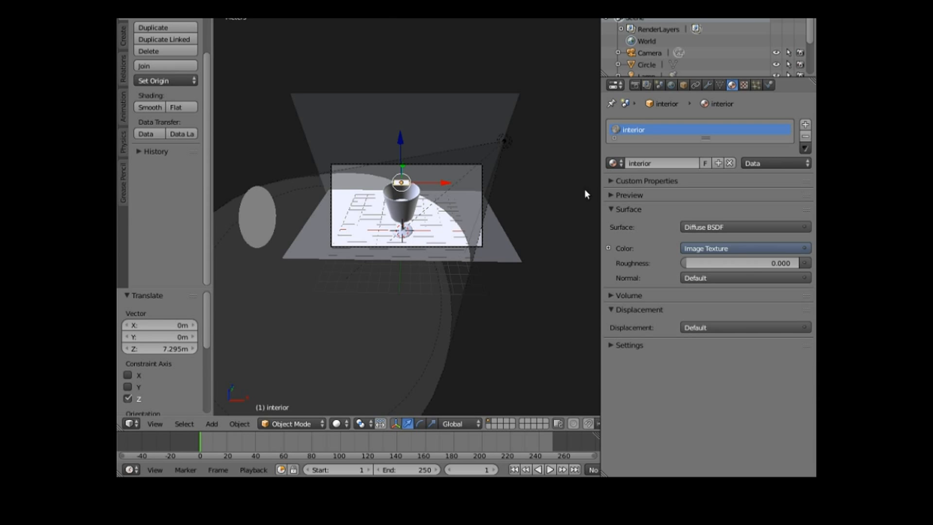
left_click(682, 84)
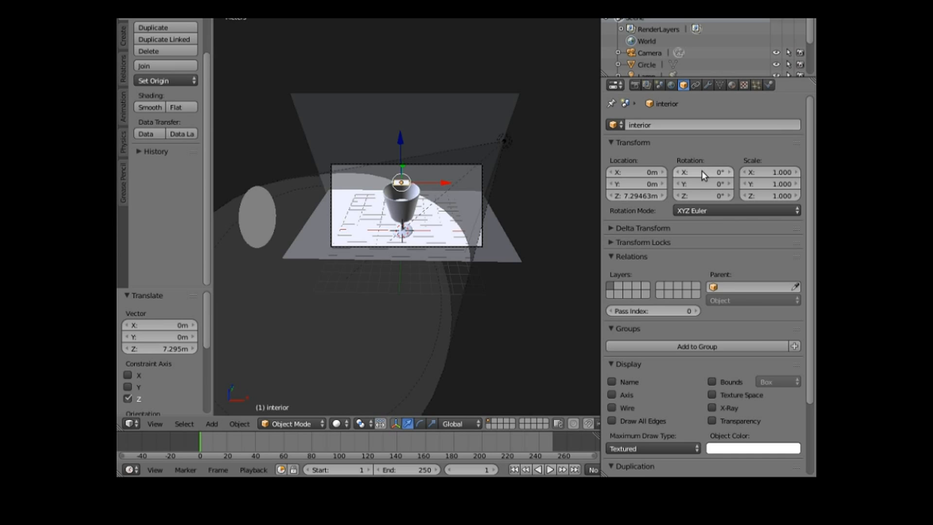
left_click_drag(702, 170, 701, 170)
type("90")
key("Return")
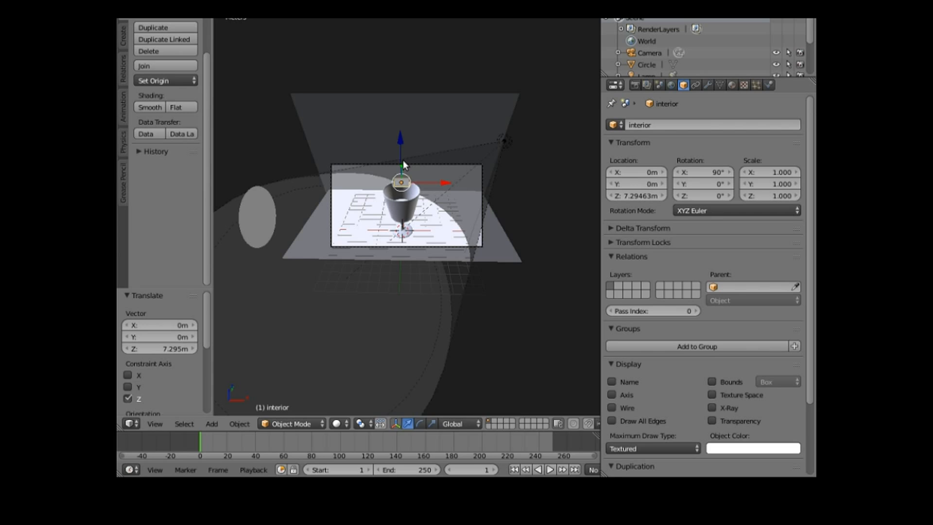
Move the image plane to about 0.27 m on X and -11.4 m on Y, and scale it up about 7.9 times
key("g")
key("y")
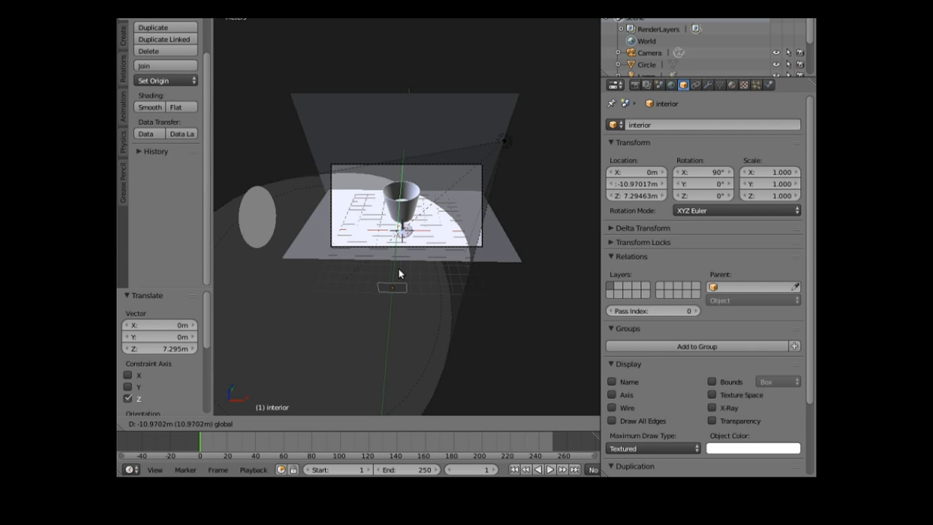
left_click(406, 282)
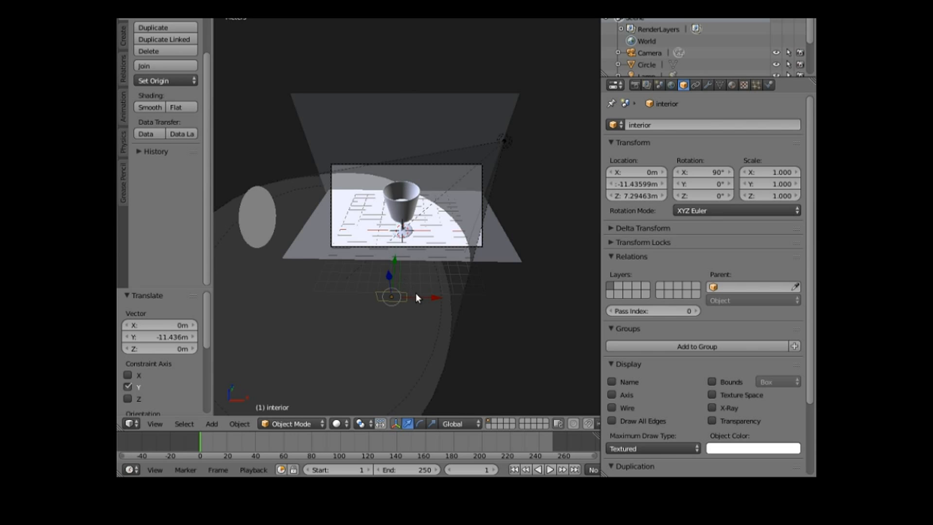
key("s")
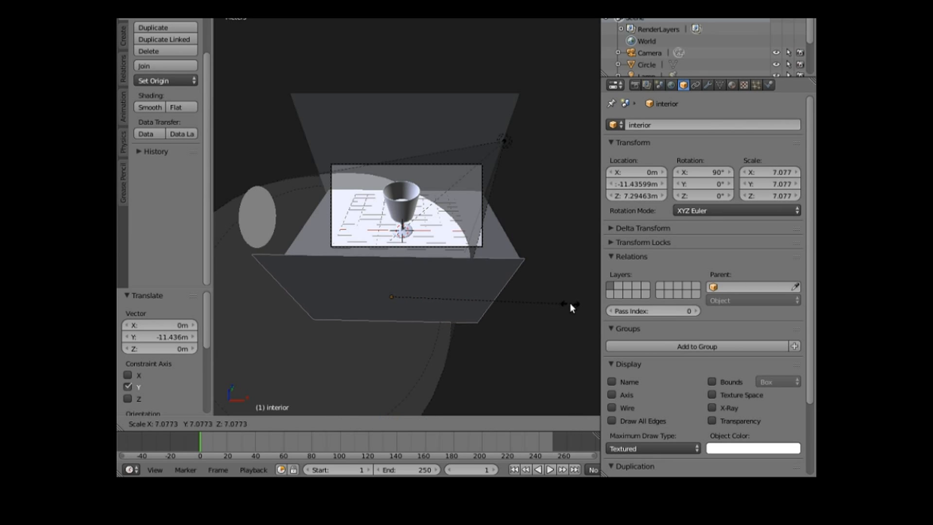
left_click(590, 297)
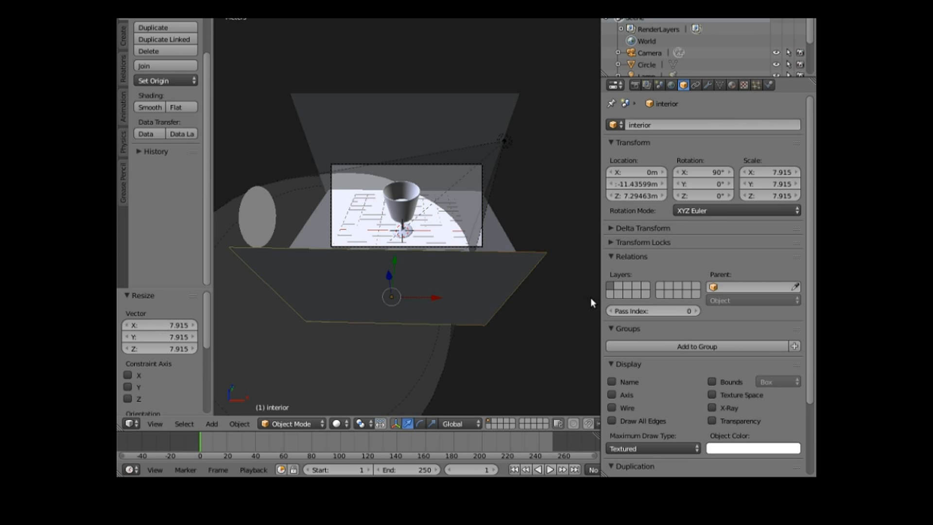
left_click_drag(438, 296, 444, 296)
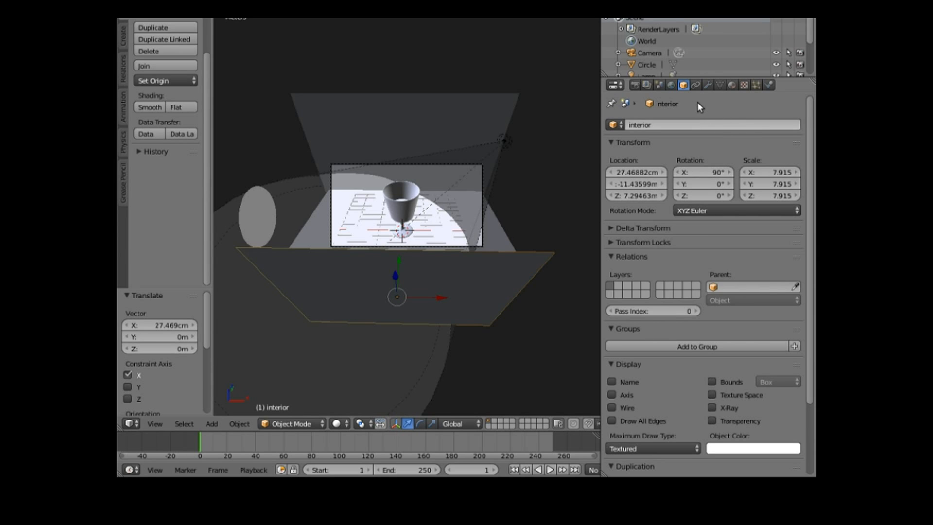
Change the image plane material's surface shader to Emission with a strength of 0.3
left_click(732, 85)
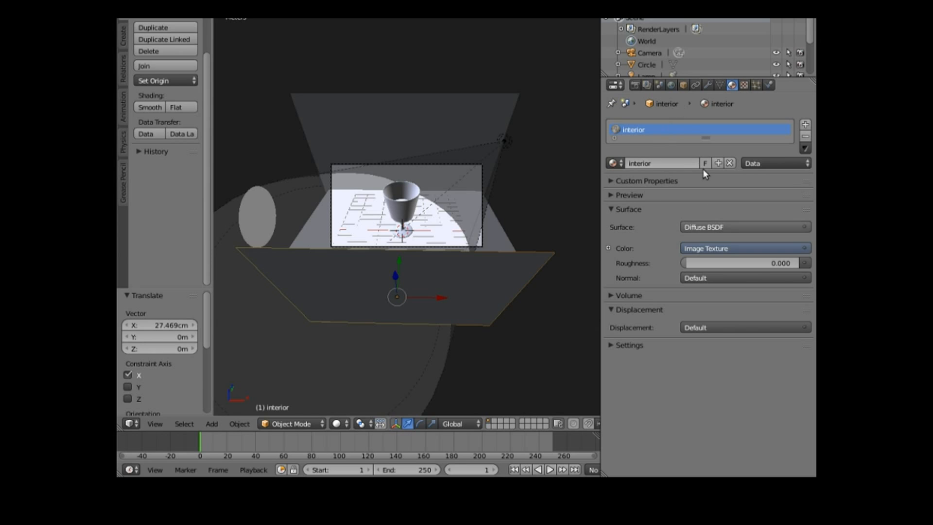
left_click(703, 227)
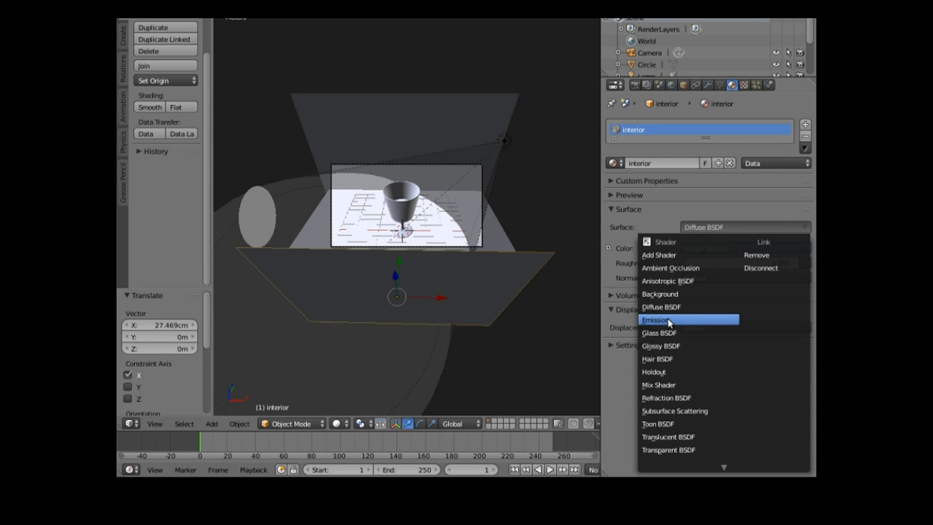
left_click(667, 318)
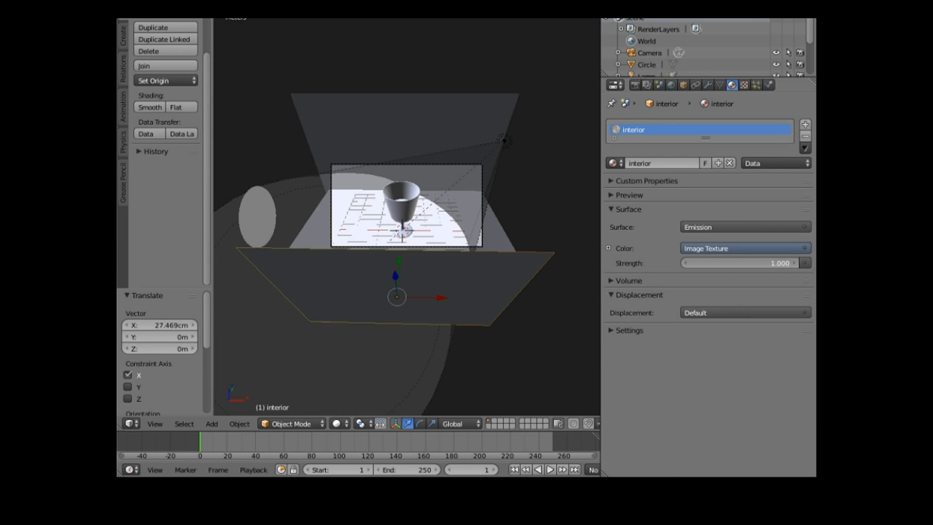
left_click(777, 263)
key("BackSpace")
type("0.3")
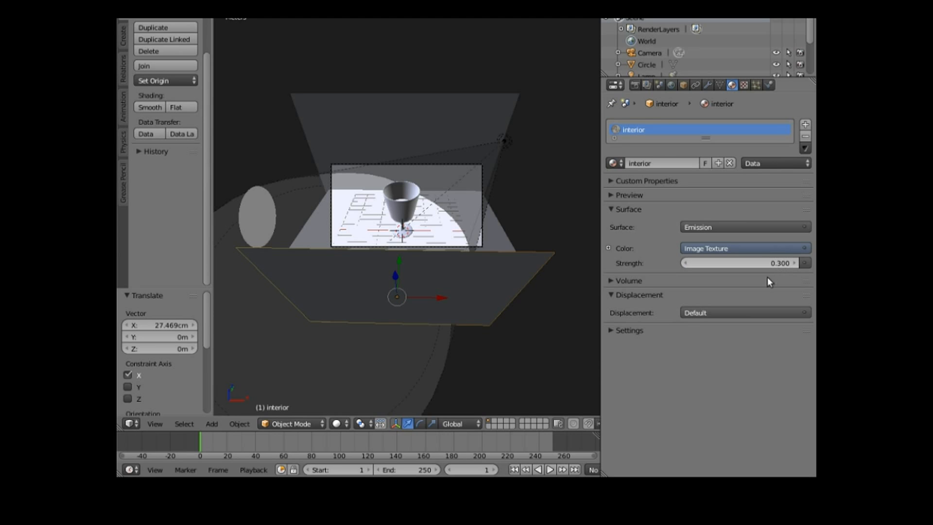
key("Return")
Preview the glass and glowing image plane in Rendered shading, and return the viewport to Solid shading
scroll(314, 286, "up", 2)
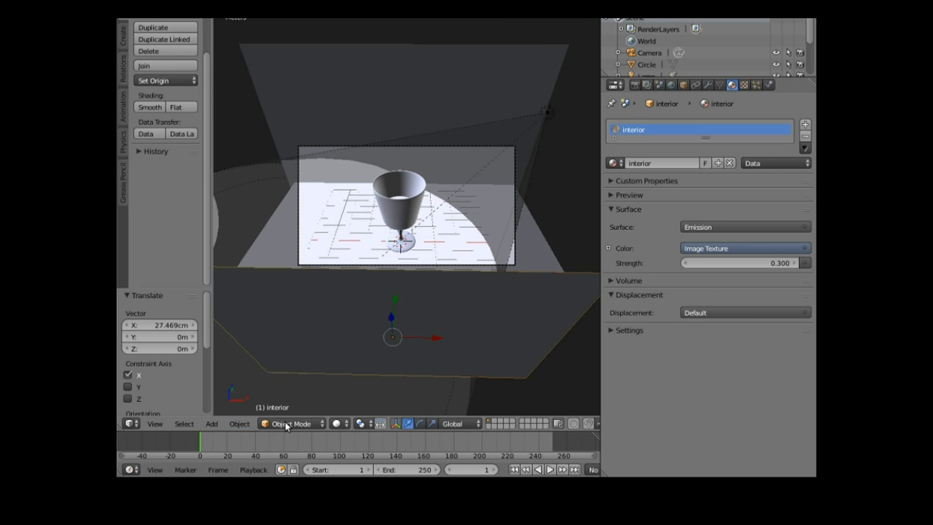
left_click(337, 423)
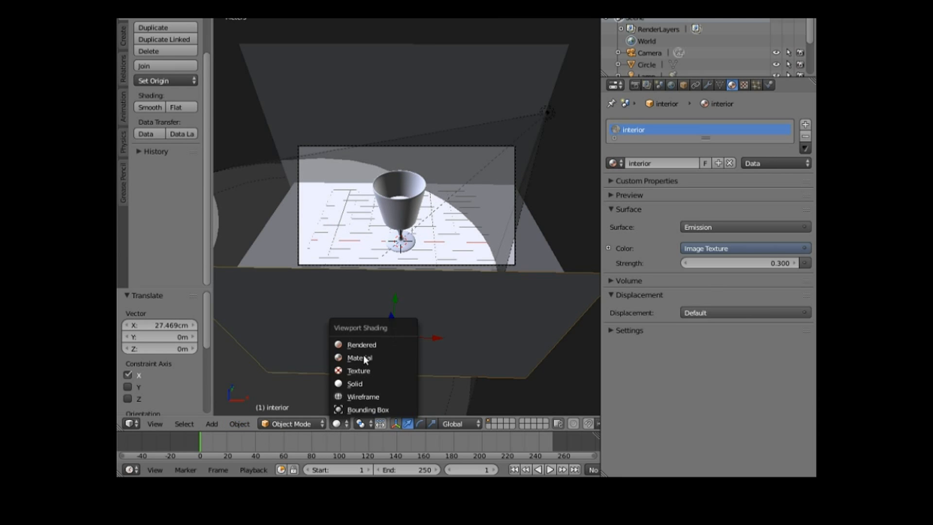
left_click(370, 343)
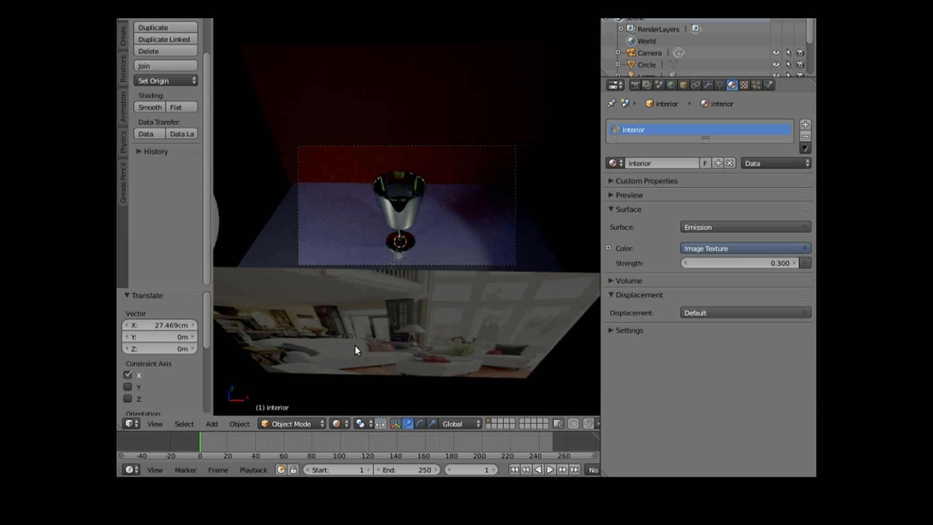
left_click(297, 424)
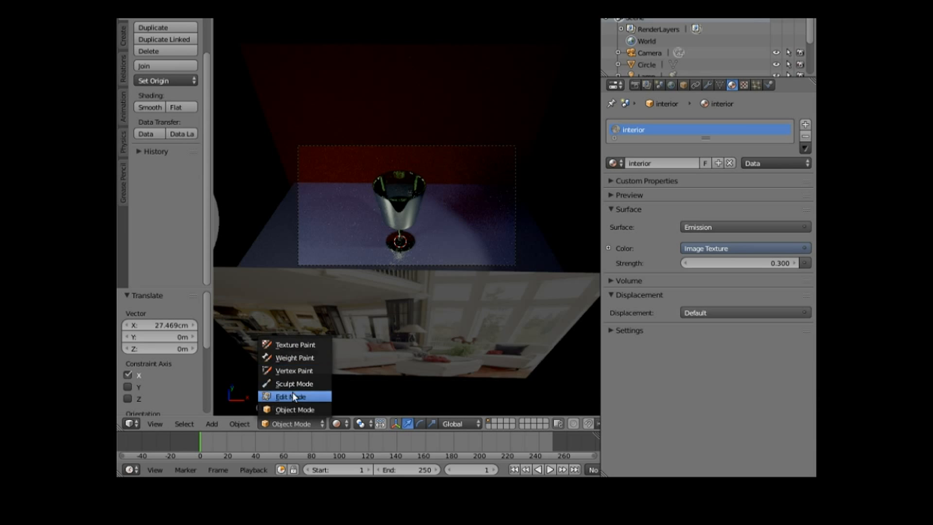
left_click(294, 409)
left_click(338, 421)
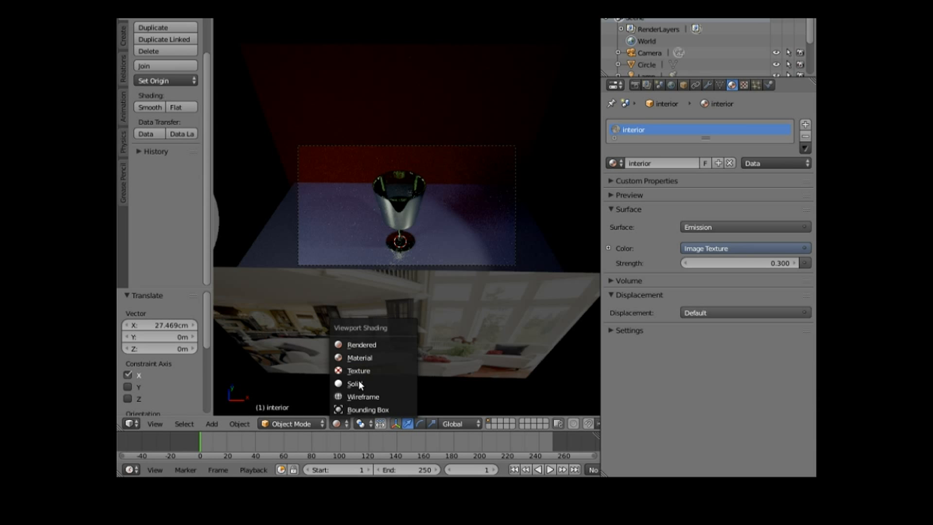
left_click(359, 380)
View the scene from the side and lower the image plane about 7.8 m along Z
middle_click_drag(345, 366, 491, 310)
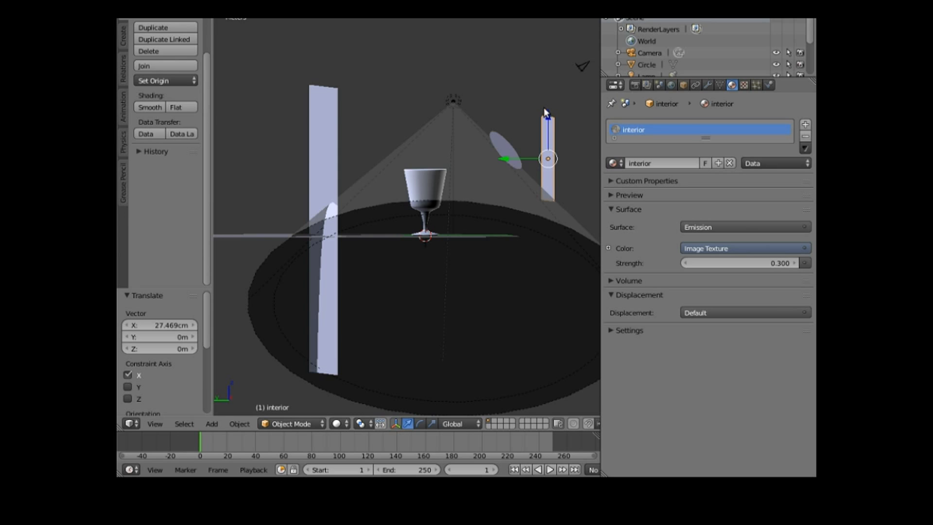
left_click_drag(548, 116, 542, 198)
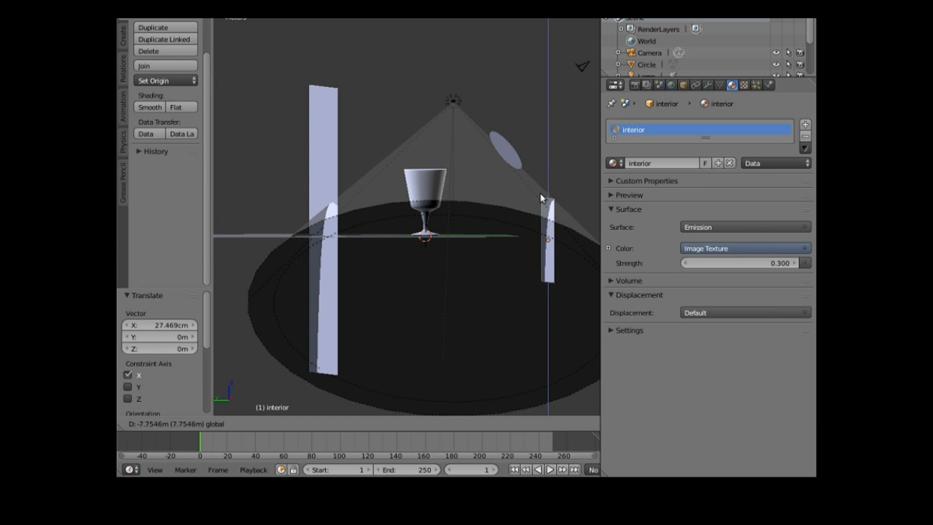
left_click_drag(289, 368, 289, 369)
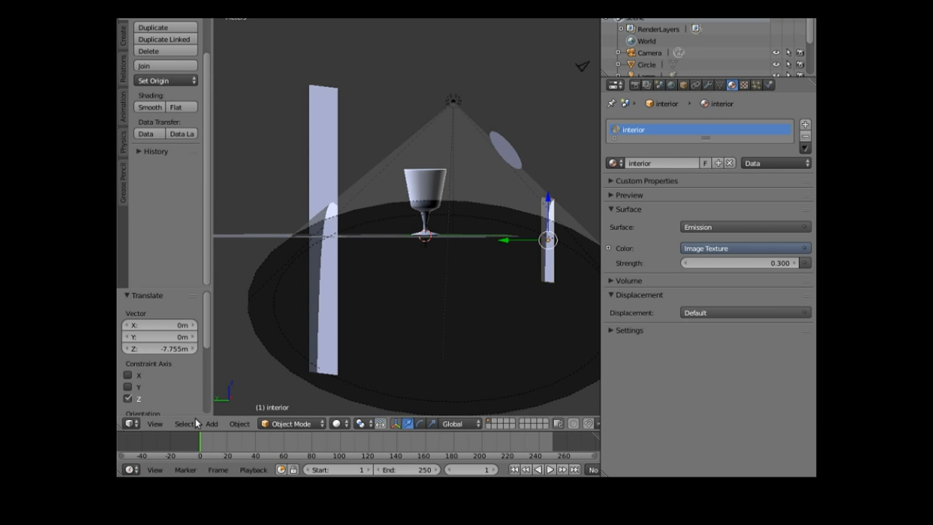
Return to the camera view and enlarge the image plane by a factor of about 2.97
left_click(151, 423)
left_click(182, 382)
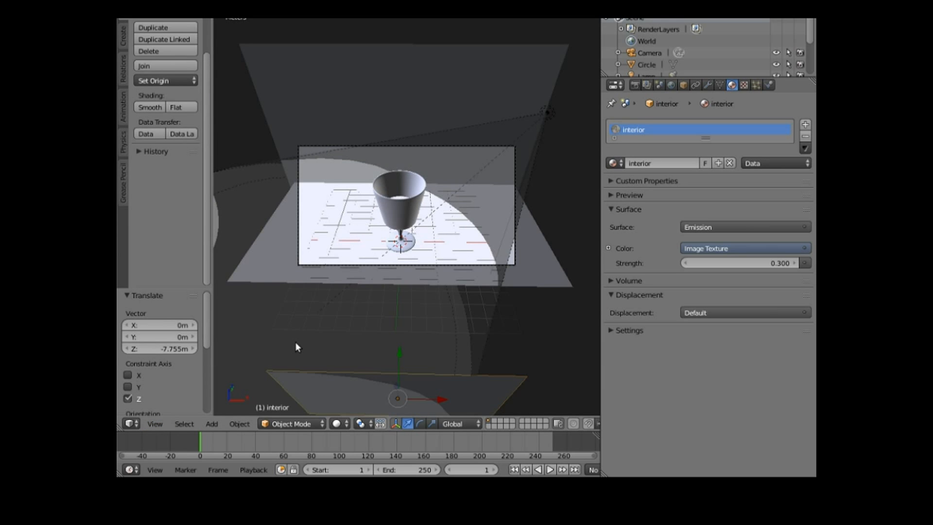
key("s")
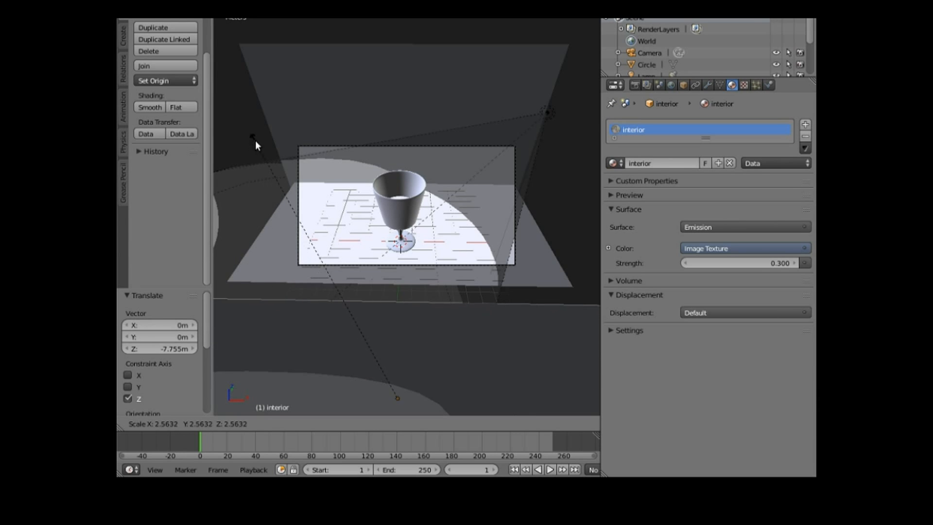
left_click(244, 99)
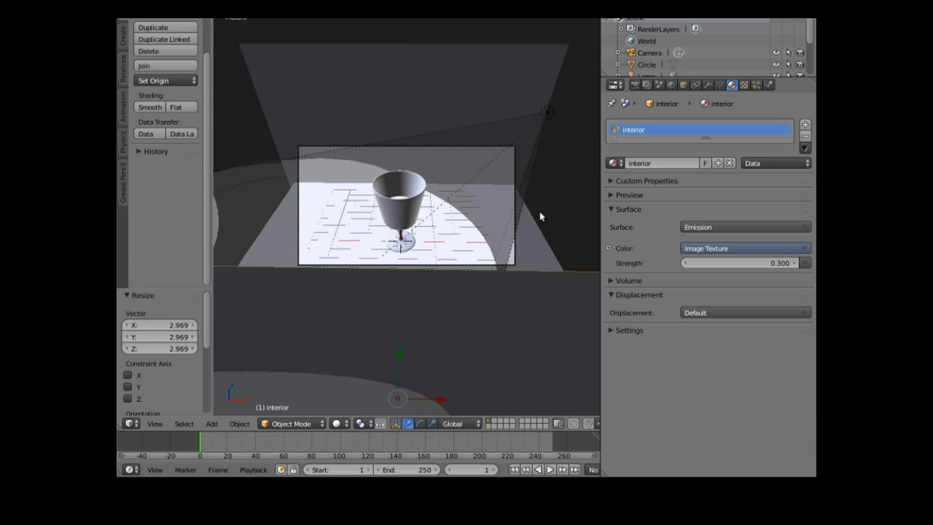
Render the scene to check the reflections in the glass, and return to the 3D viewport in Solid shading
key("F12")
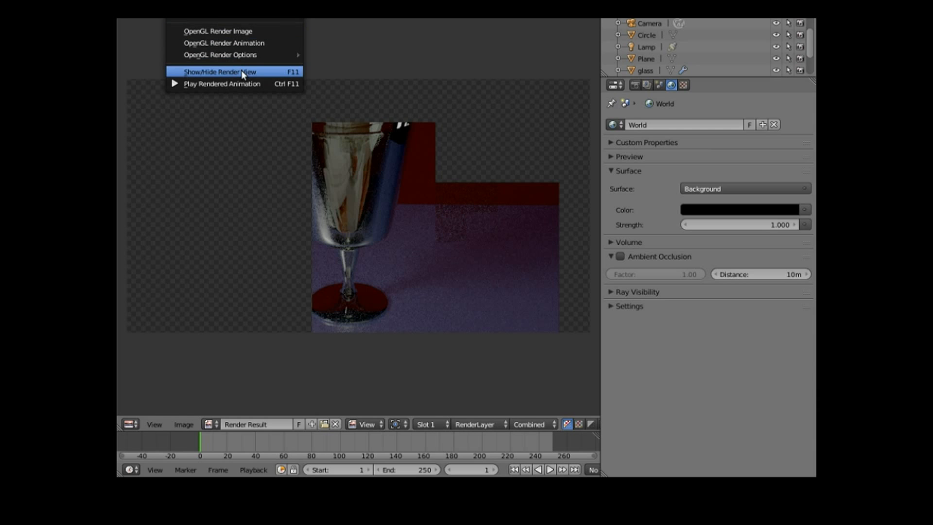
left_click(241, 70)
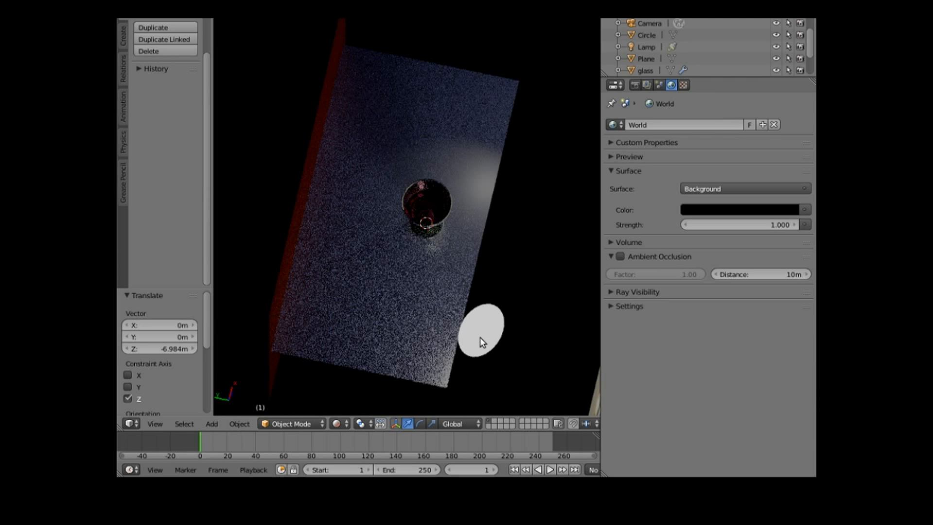
left_click(290, 425)
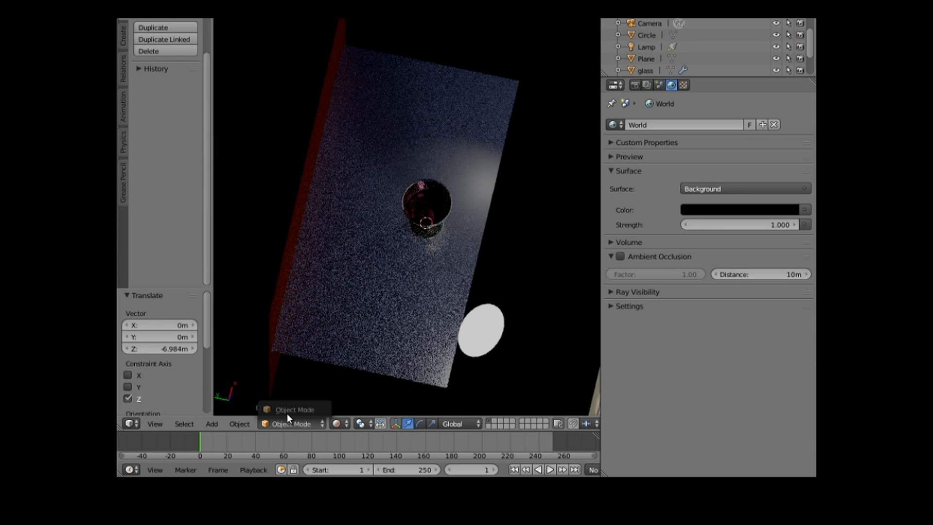
left_click(340, 423)
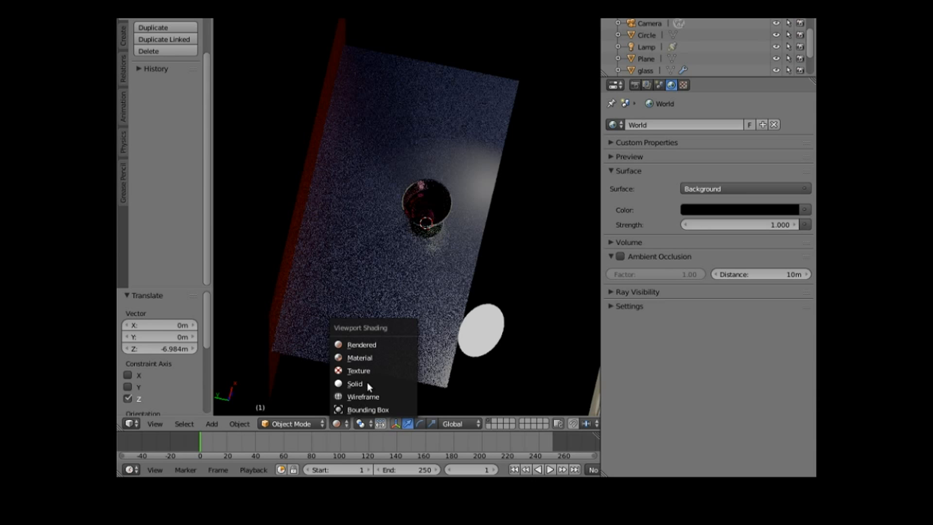
left_click(355, 384)
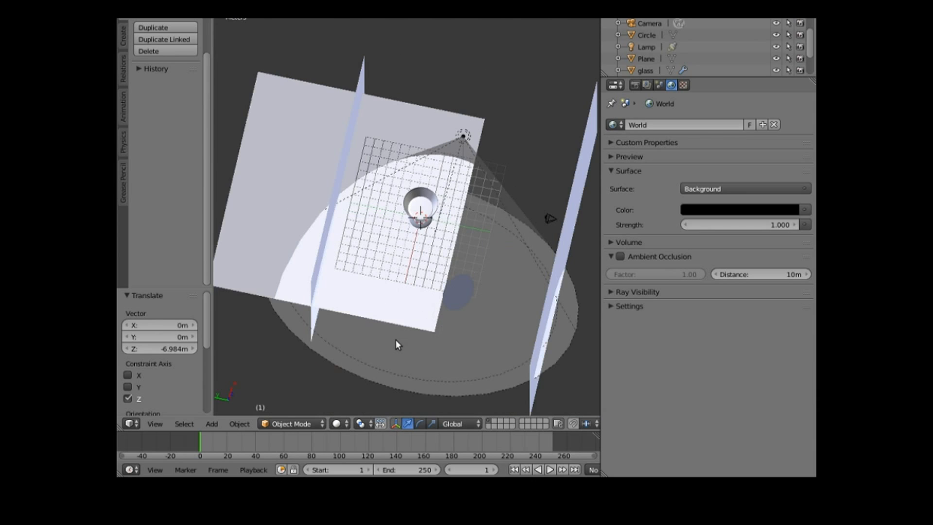
scroll(399, 345, "down", 2)
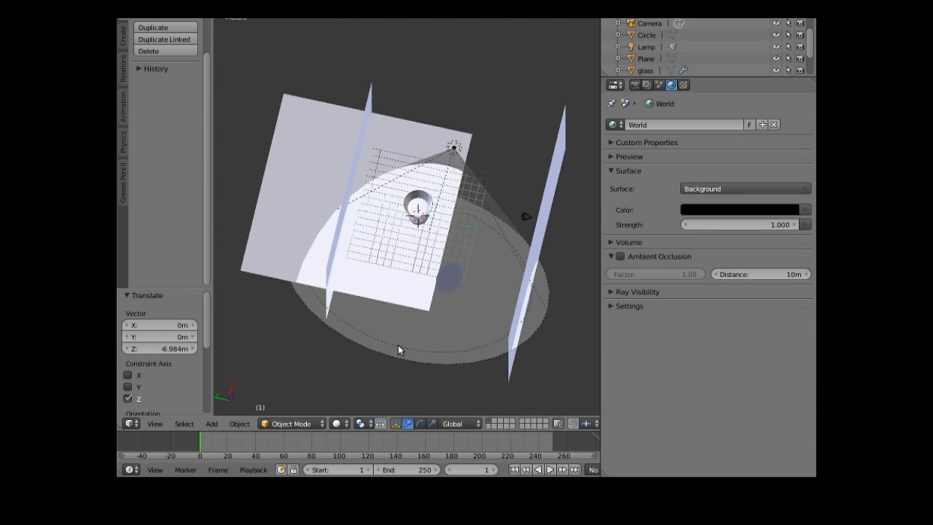
Move the emissive disc about 3.07 m along Y and -7.66 m along X, and rotate it about 30° in the view plane
right_click(445, 284)
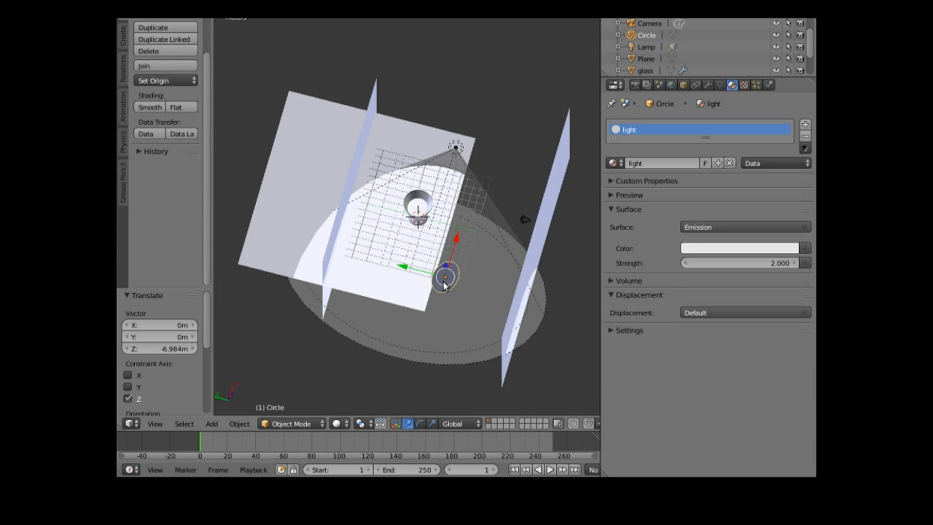
key("g")
key("y")
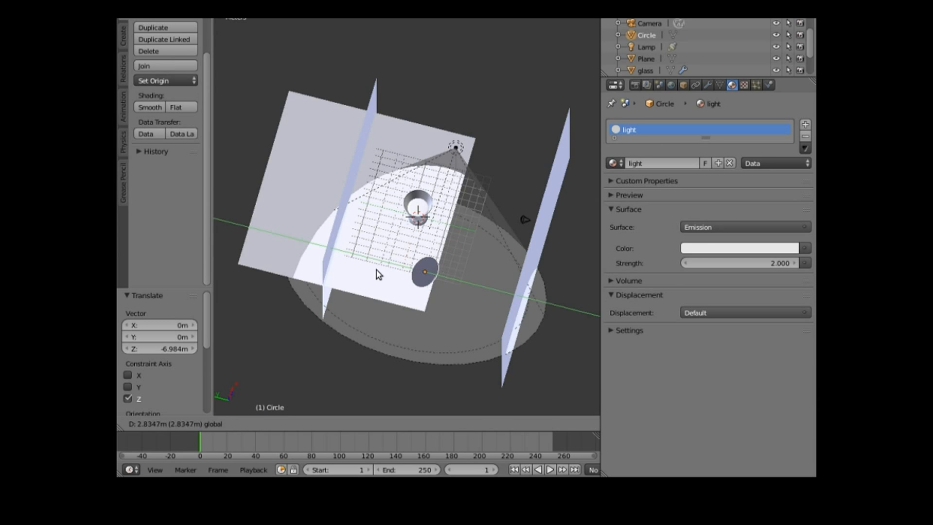
left_click(436, 234)
key("g")
key("x")
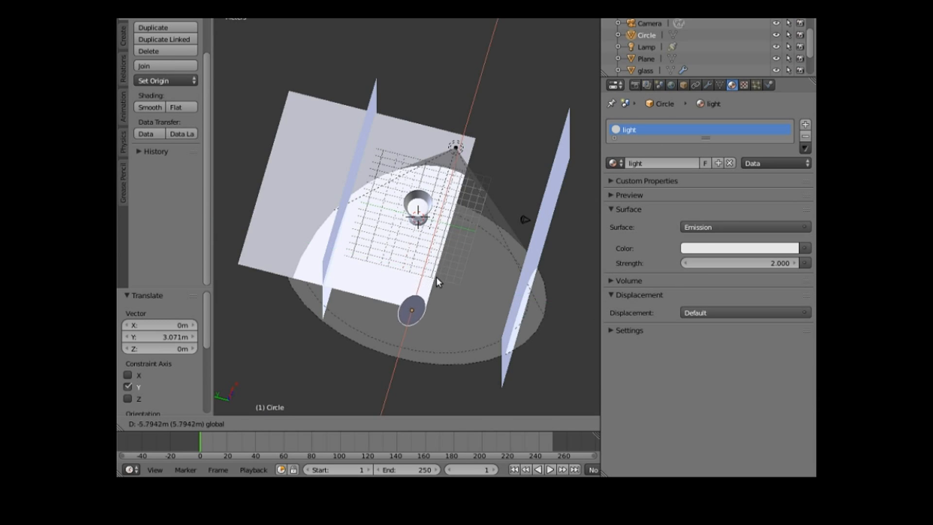
left_click(439, 327)
key("r")
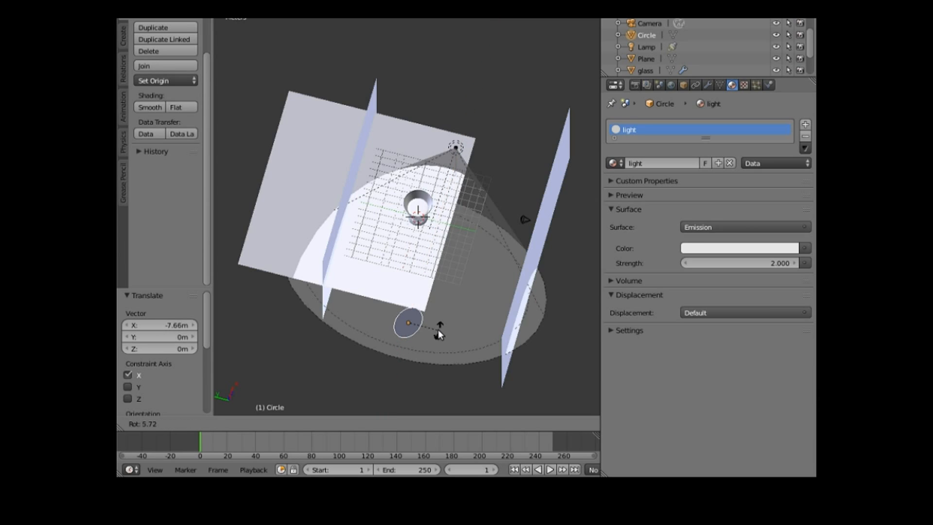
left_click(429, 338)
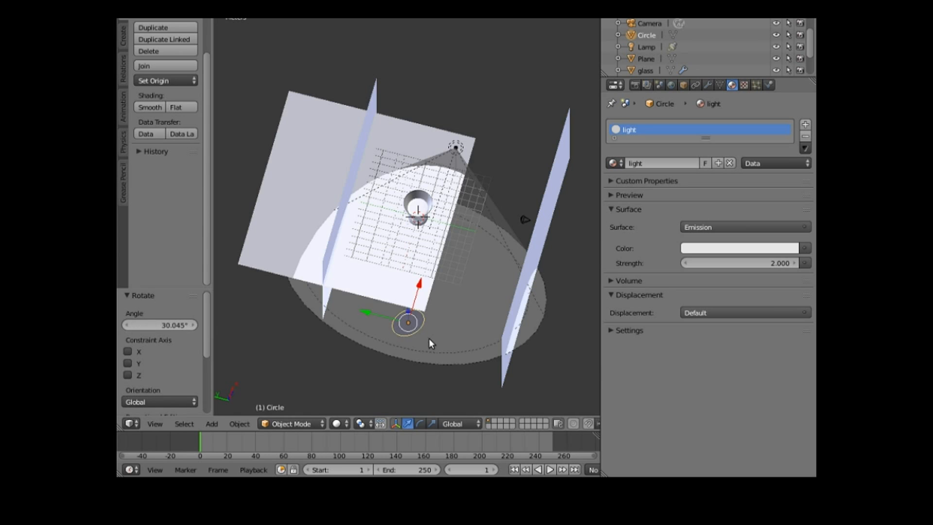
Move the spot lamp about 7.25 m along X and -9.28 m along Y
middle_click_drag(409, 356, 314, 343)
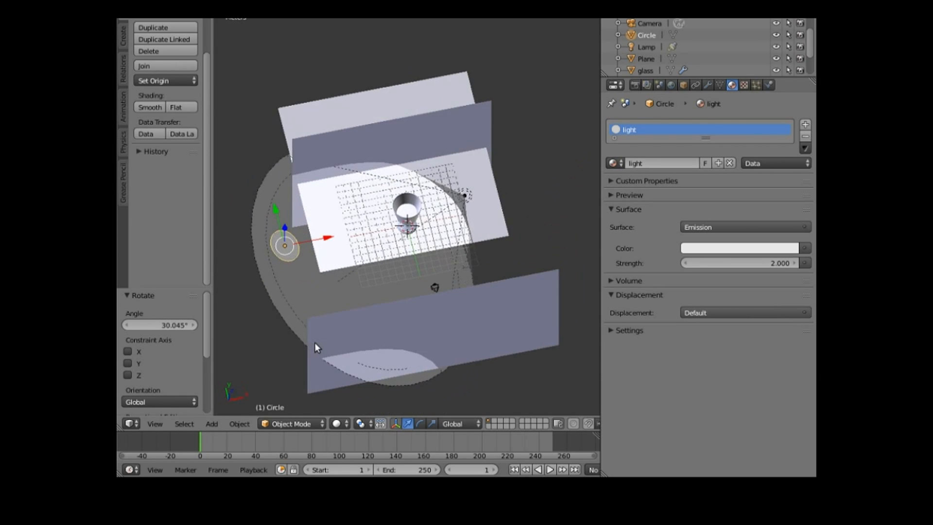
right_click(466, 195)
left_click_drag(509, 185, 563, 178)
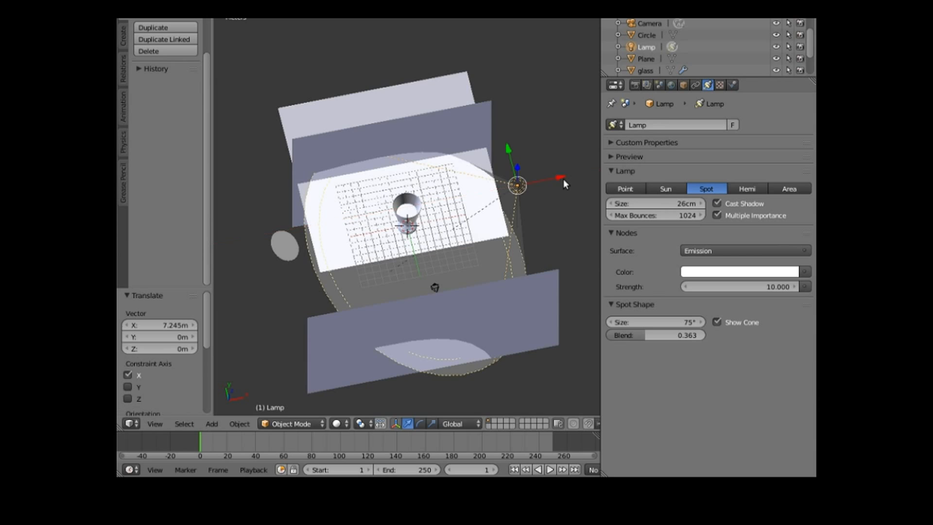
left_click_drag(508, 157, 490, 228)
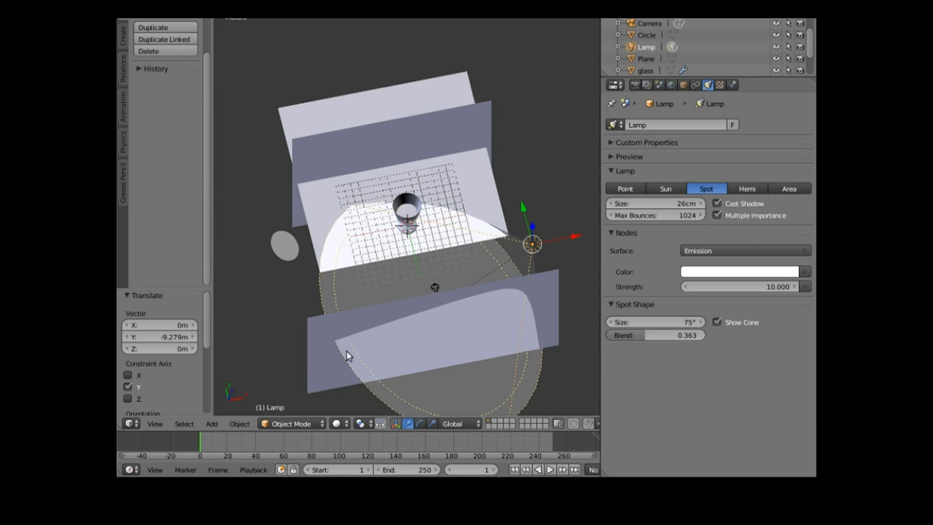
In the top view, rotate the spot lamp about 33.9° so its cone points towards the glass
left_click(155, 426)
left_click(184, 369)
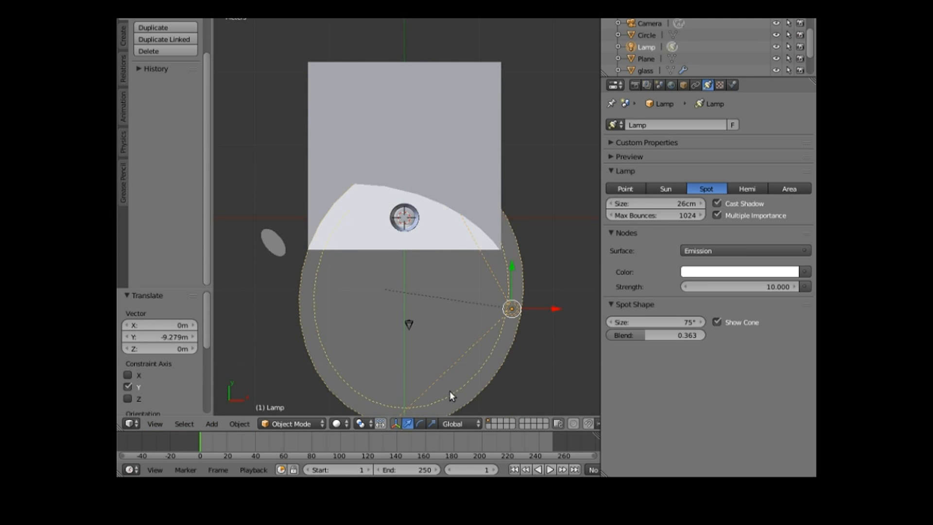
key("r")
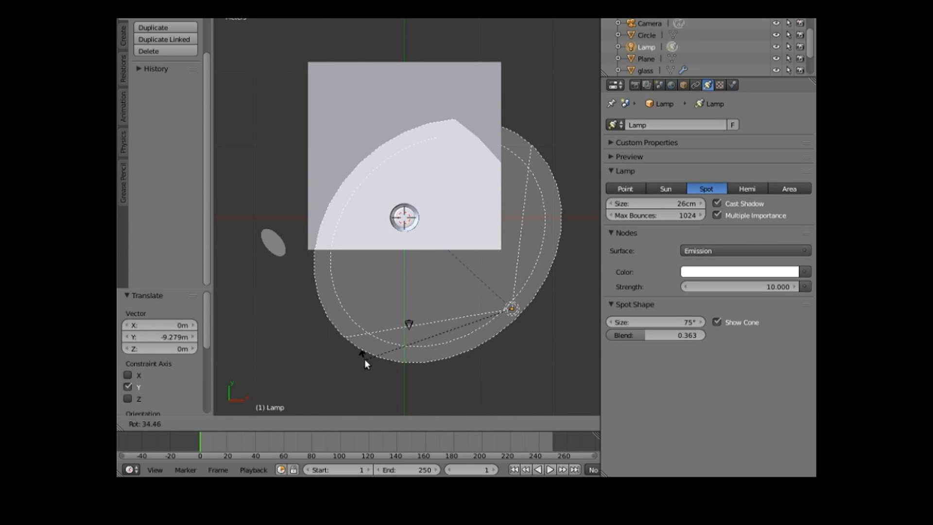
left_click(366, 360)
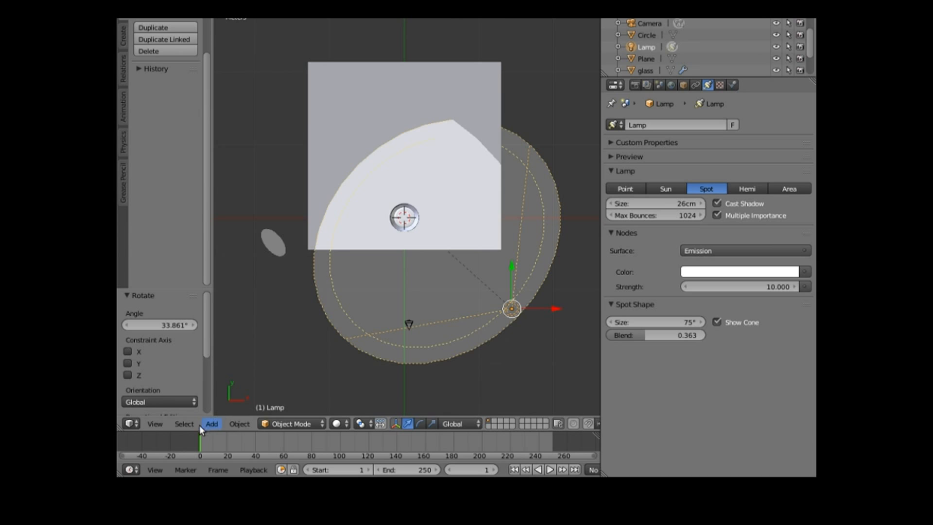
Preview the relit glass through the camera in Rendered shading, and return the viewport to Solid shading
left_click(155, 422)
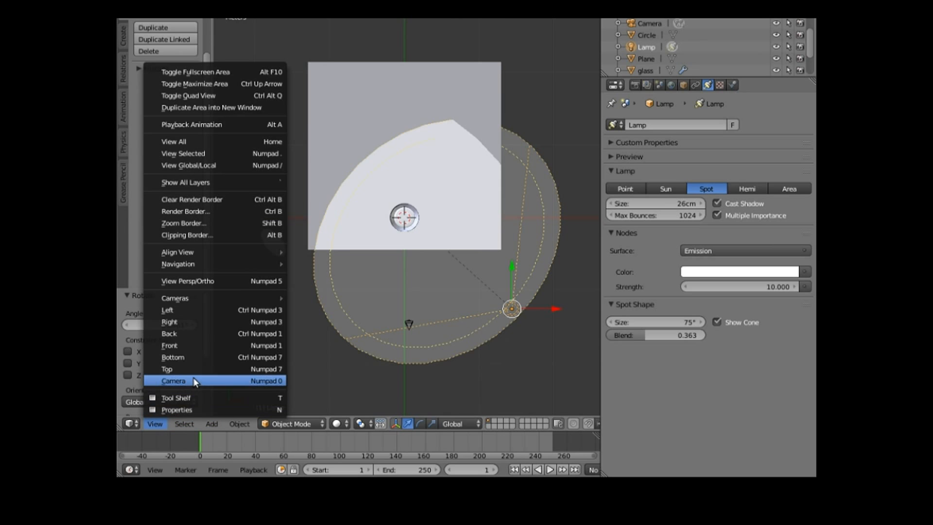
left_click(194, 378)
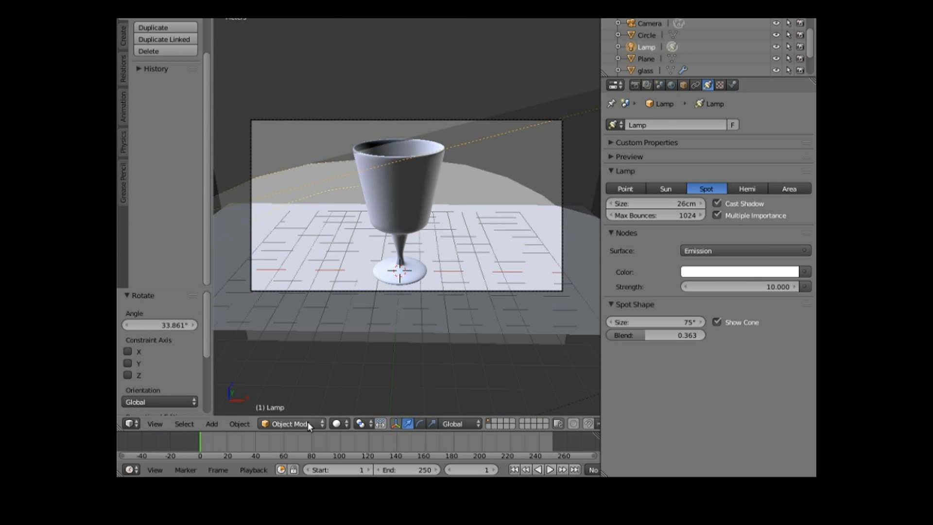
left_click(340, 422)
left_click(375, 345)
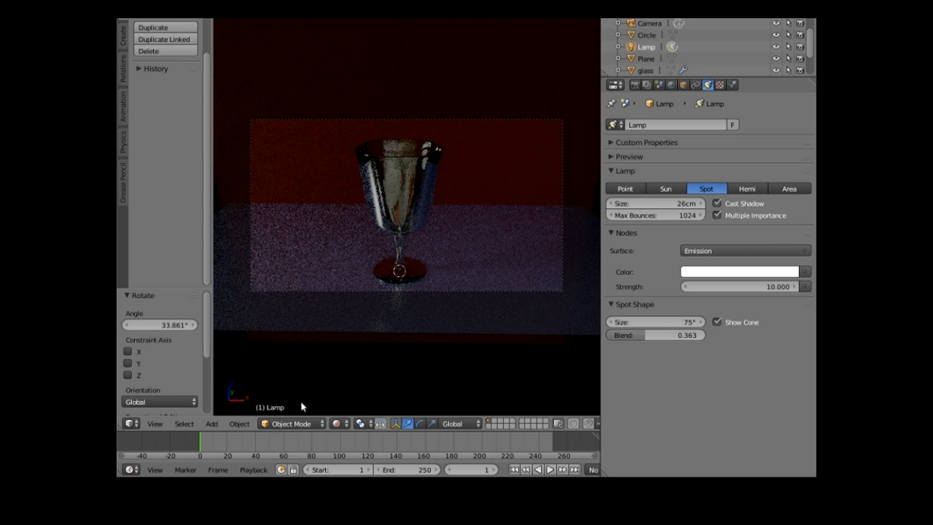
left_click(338, 421)
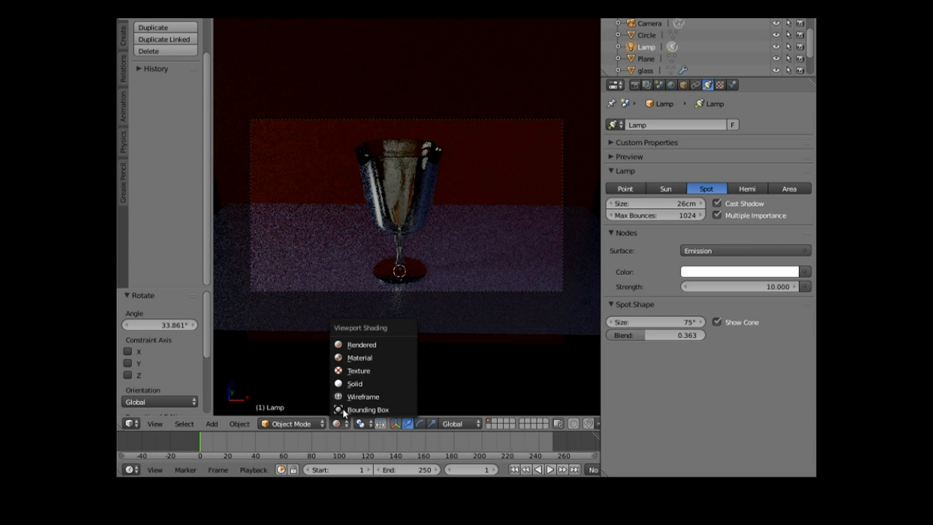
left_click(355, 383)
Raise the camera about 7.67 m along Z
middle_click_drag(354, 388, 547, 395)
scroll(484, 383, "down", 2)
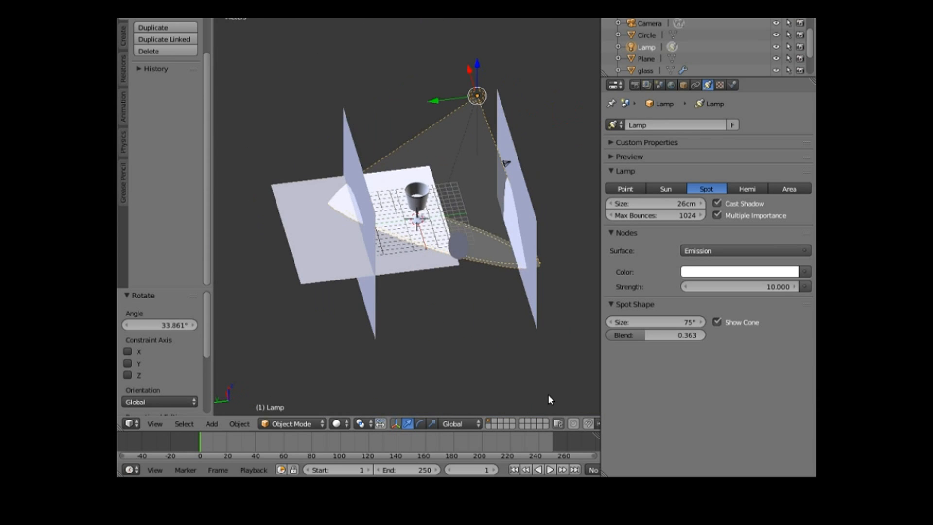
right_click(507, 168)
key("g")
key("z")
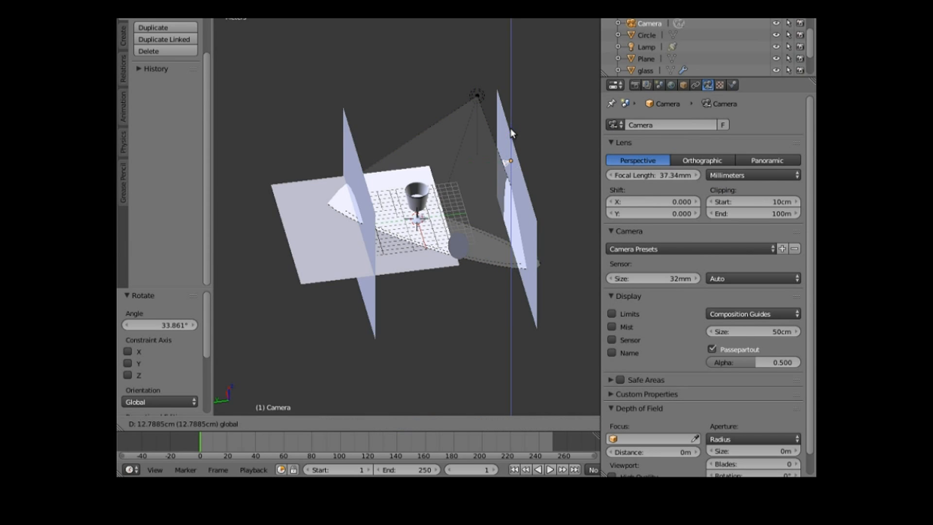
left_click(503, 94)
In the camera view, set the camera's X rotation to about 50° to reframe the glass, and render the scene
left_click(151, 423)
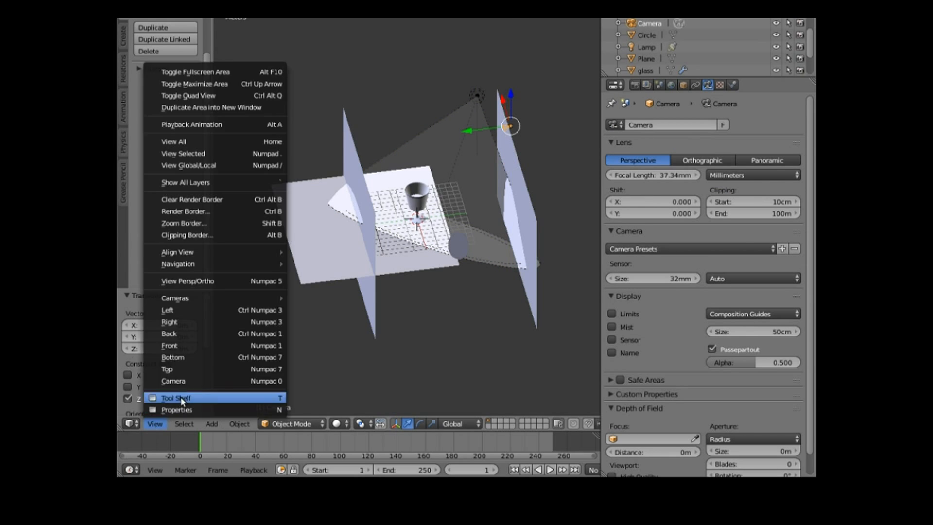
left_click(187, 378)
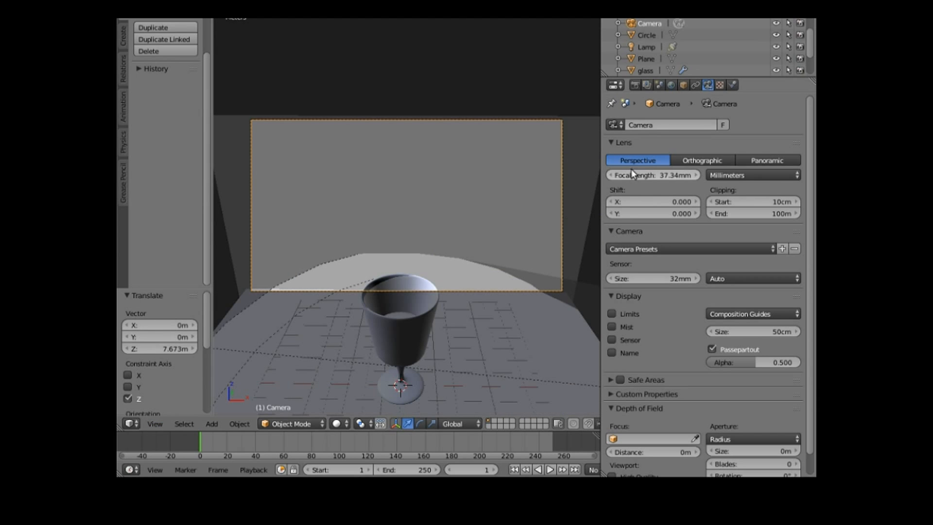
left_click(683, 85)
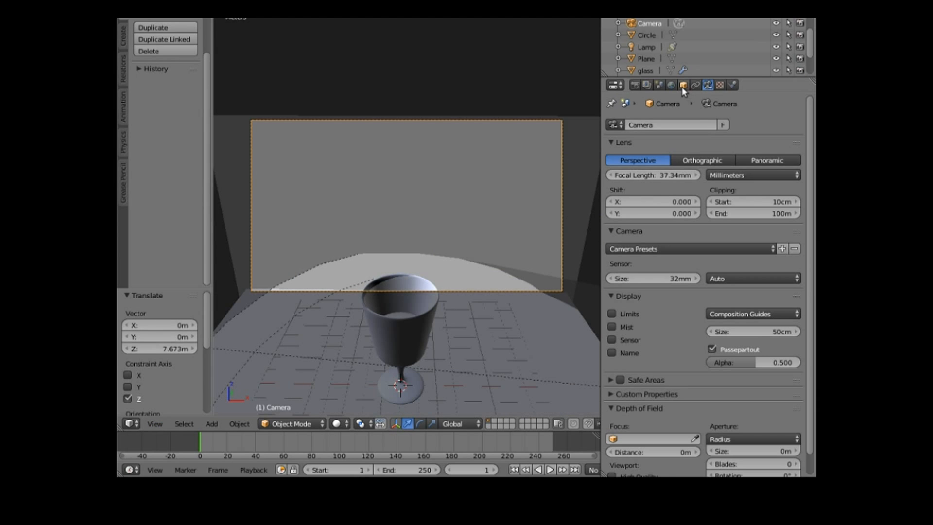
left_click_drag(710, 171, 668, 171)
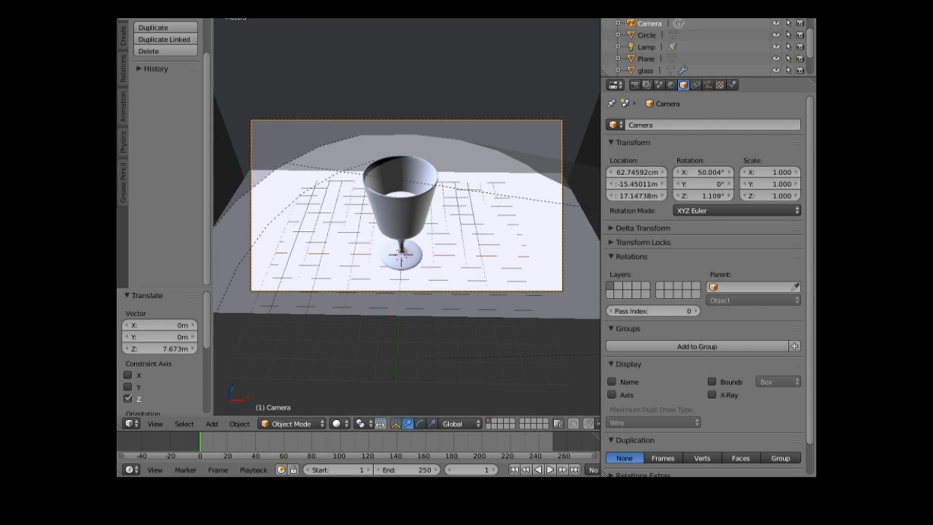
left_click(192, 22)
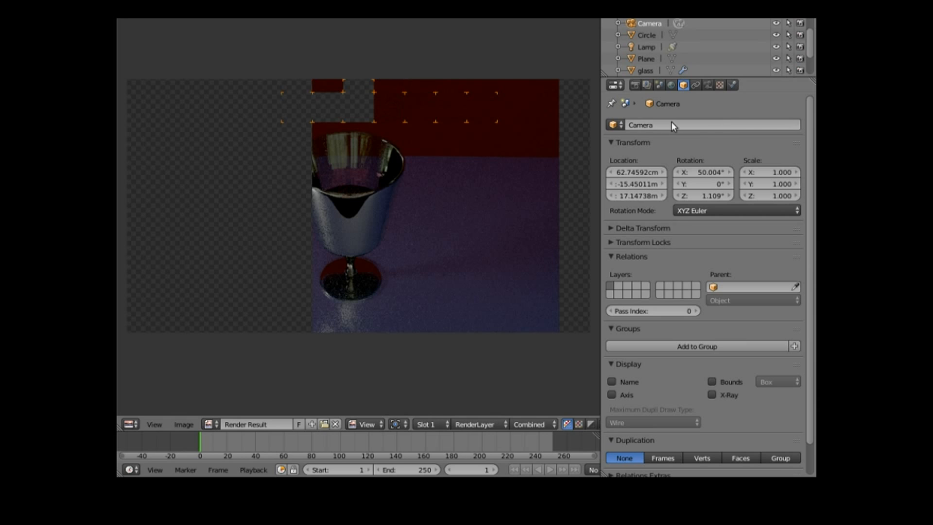
Switch to Firefox and search the web for "mahogany texture"
mouse_move(117, 193)
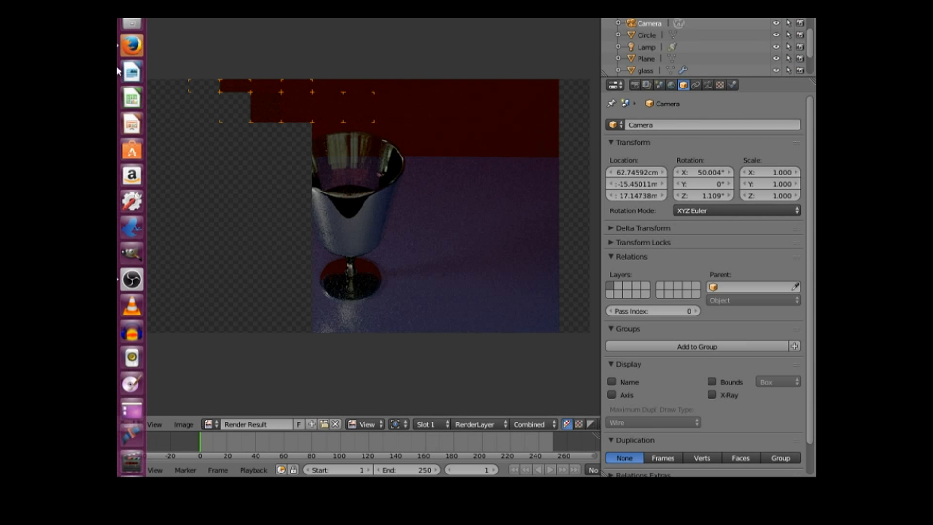
left_click(131, 45)
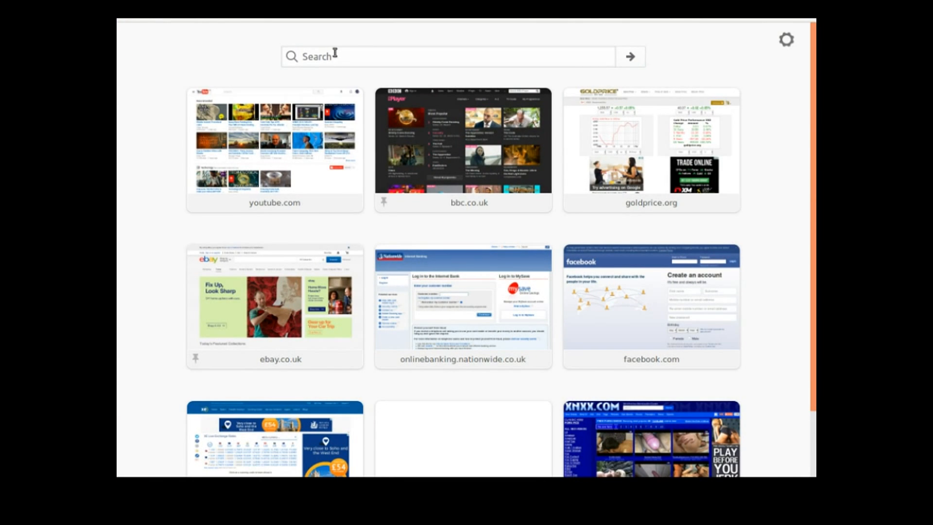
left_click(333, 58)
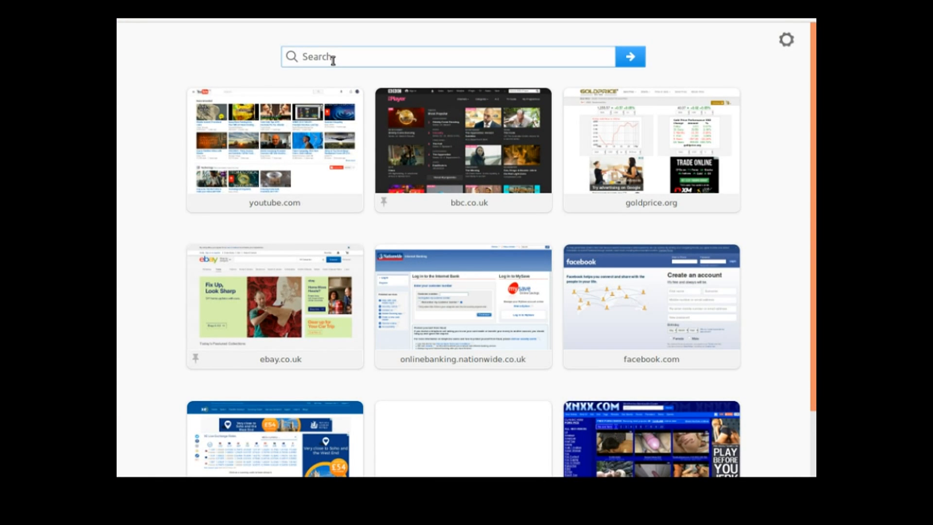
type("mag")
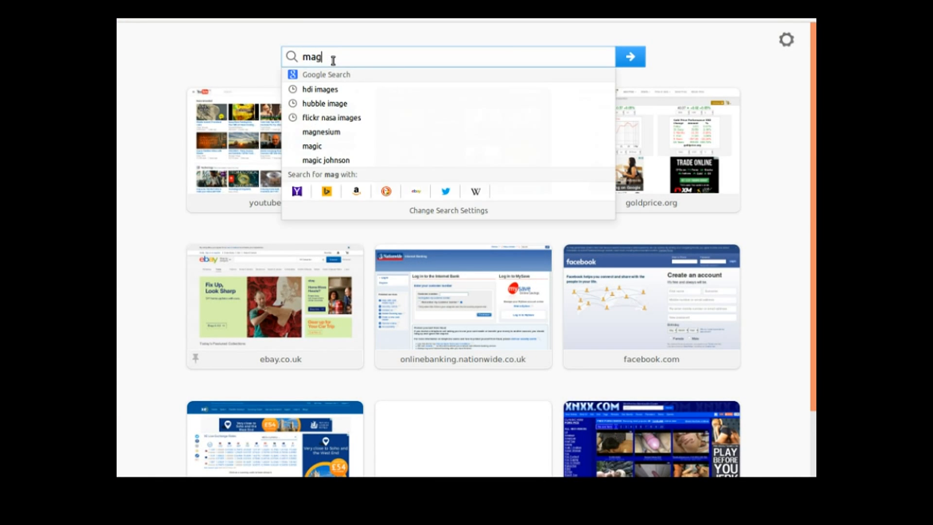
key("BackSpace")
type("ho")
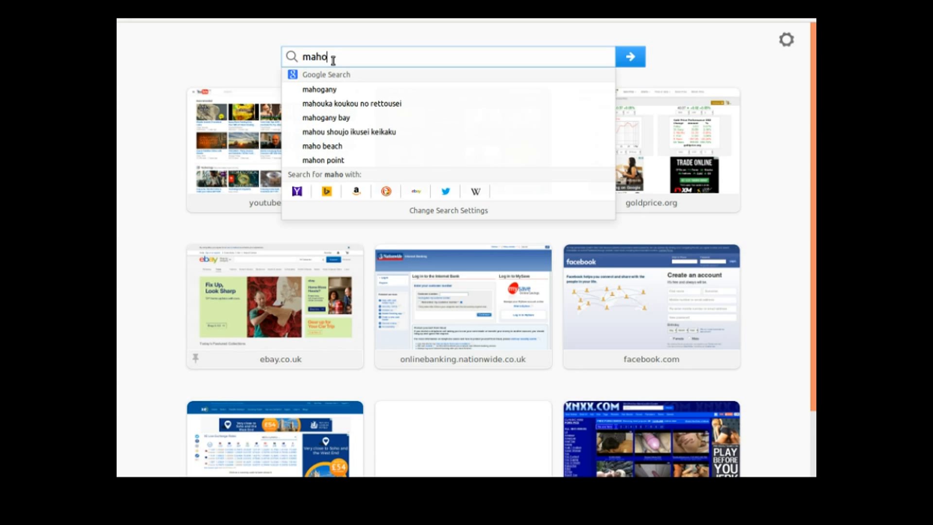
type("gany t")
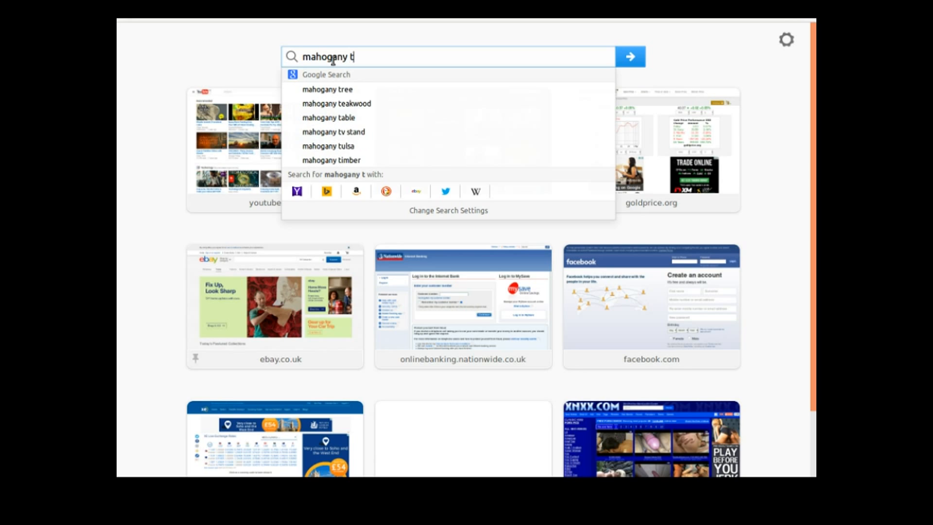
type("exture")
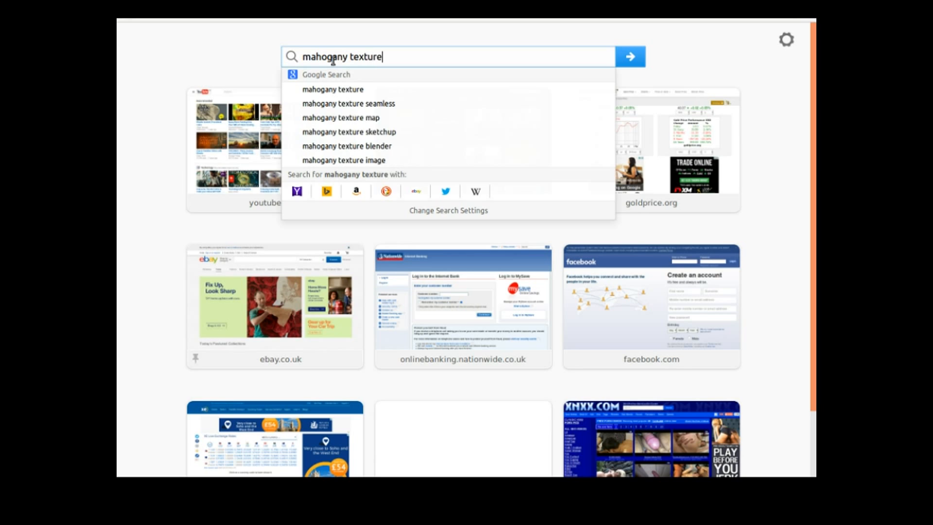
key("Return")
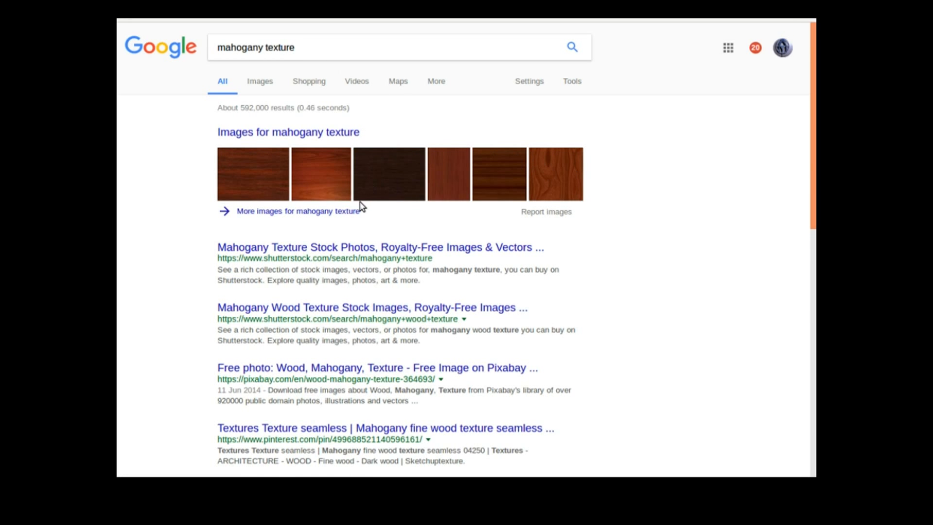
Show the image results for mahogany texture and narrow them to the Dark Wood Table suggestion
left_click(339, 136)
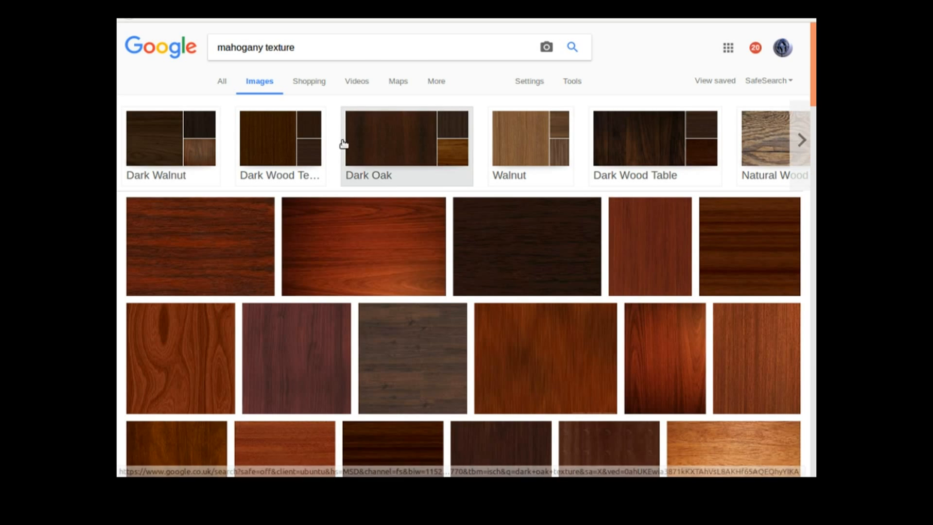
left_click(532, 183)
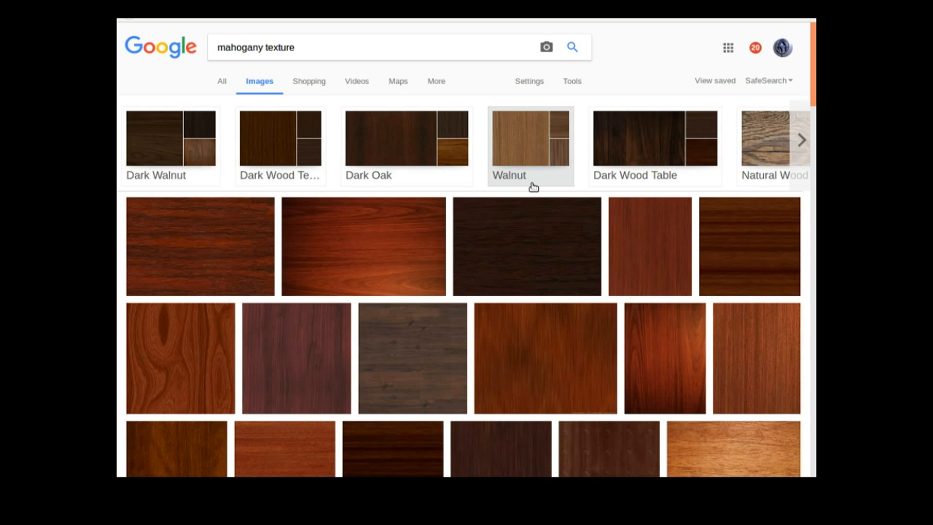
left_click(655, 145)
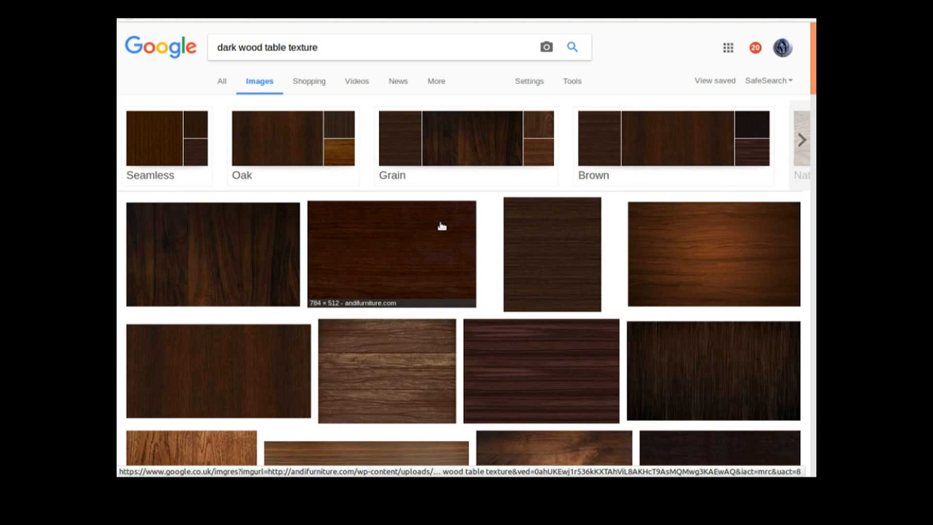
Find the reddish-brown "dark wooden table texture – Biantable" among the image results and open it at full size
scroll(441, 226, "down", 4)
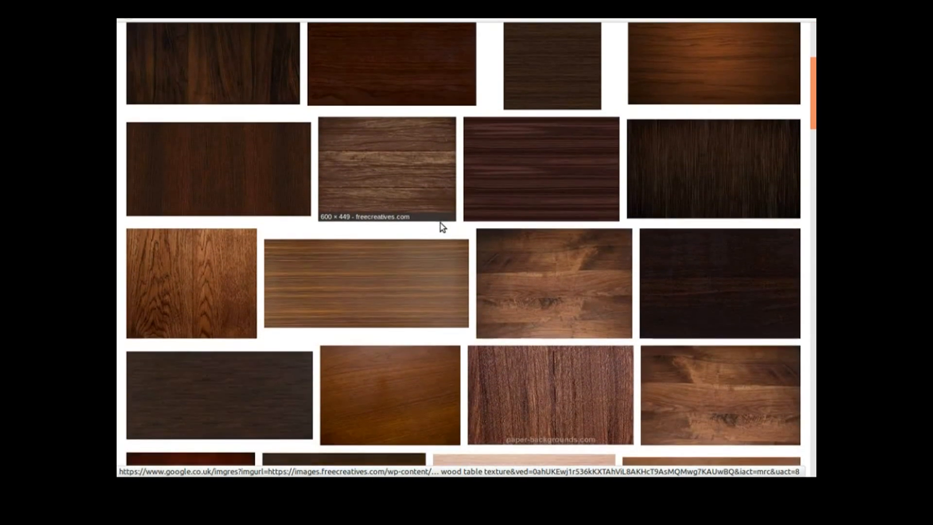
scroll(441, 226, "down", 2)
scroll(447, 225, "down", 1)
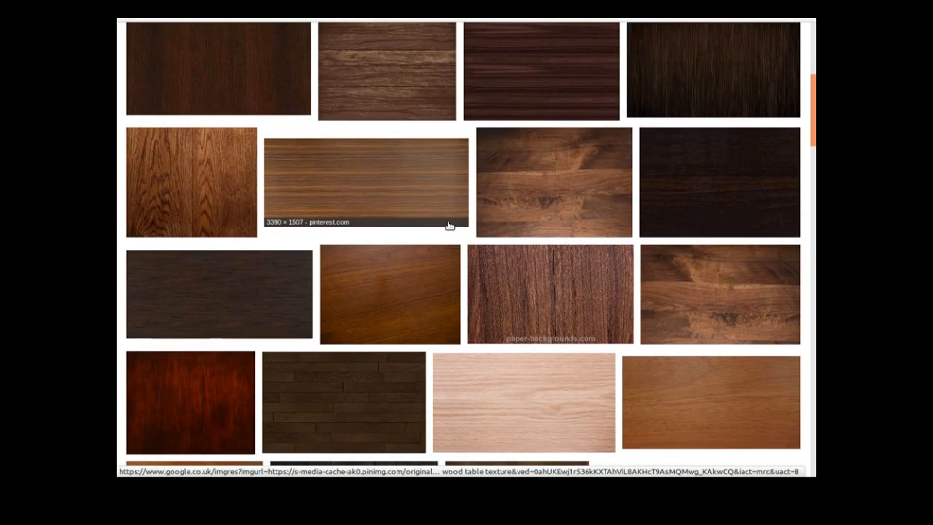
scroll(426, 222, "down", 2)
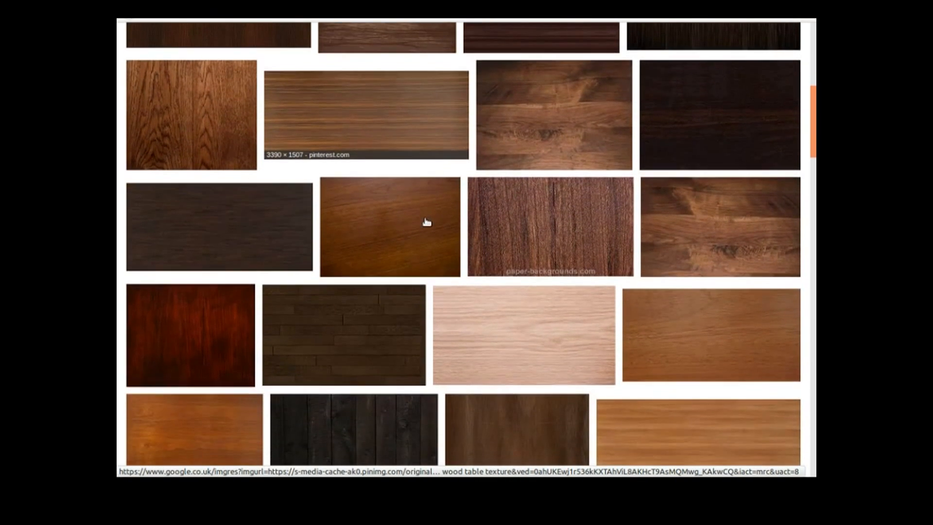
scroll(427, 223, "down", 2)
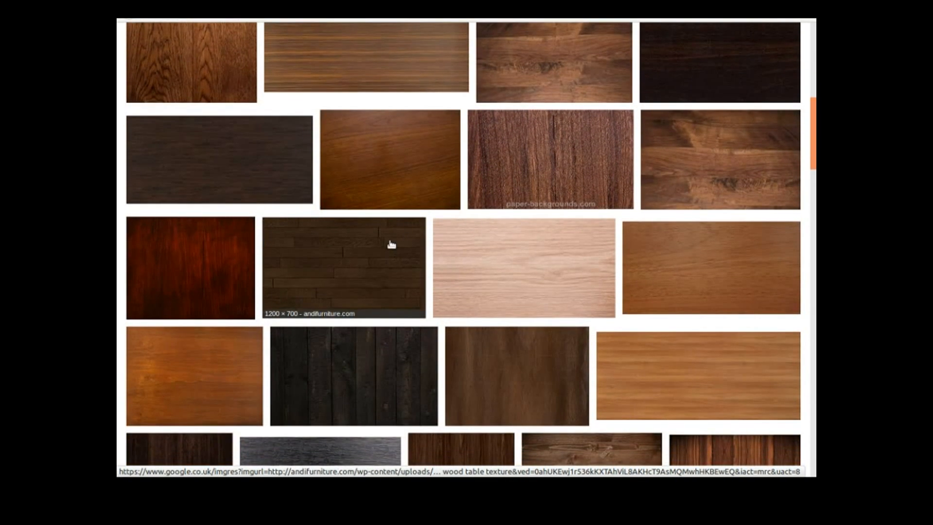
scroll(458, 234, "down", 1)
scroll(458, 233, "down", 4)
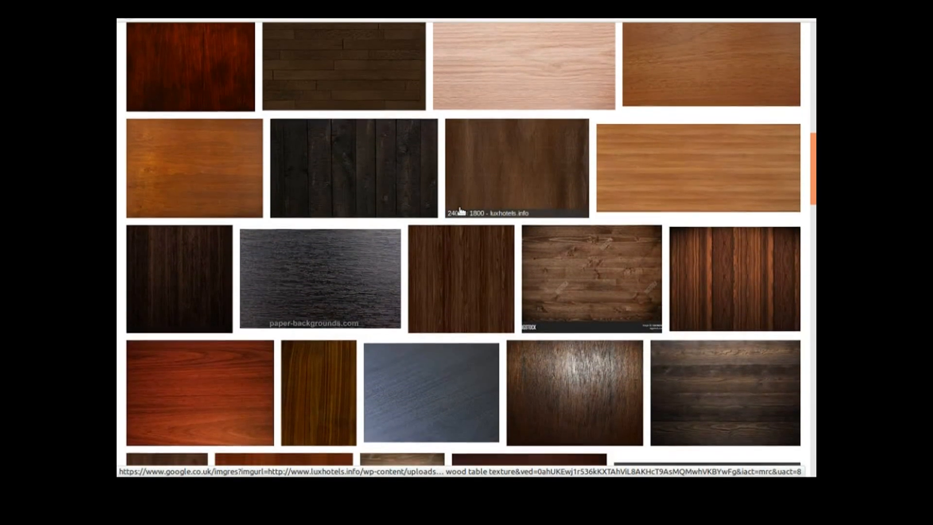
scroll(460, 210, "down", 3)
scroll(461, 211, "down", 2)
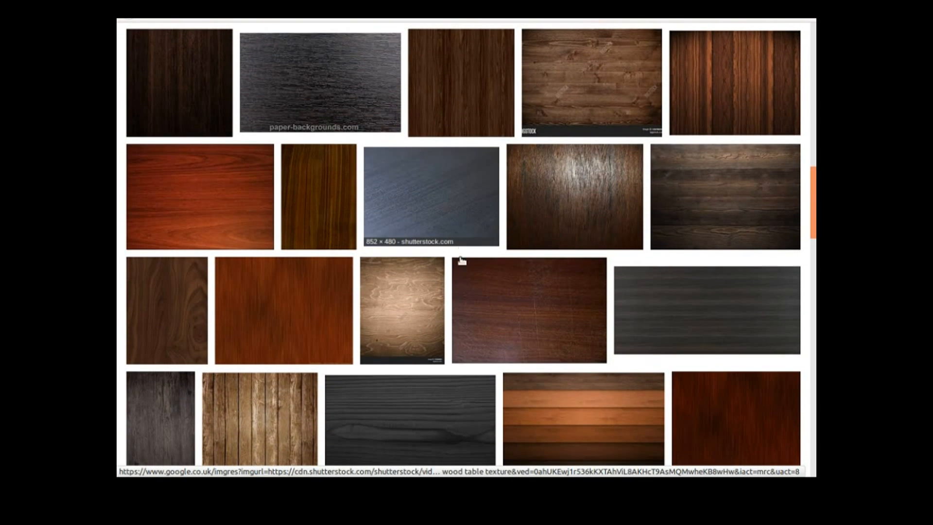
left_click(508, 311)
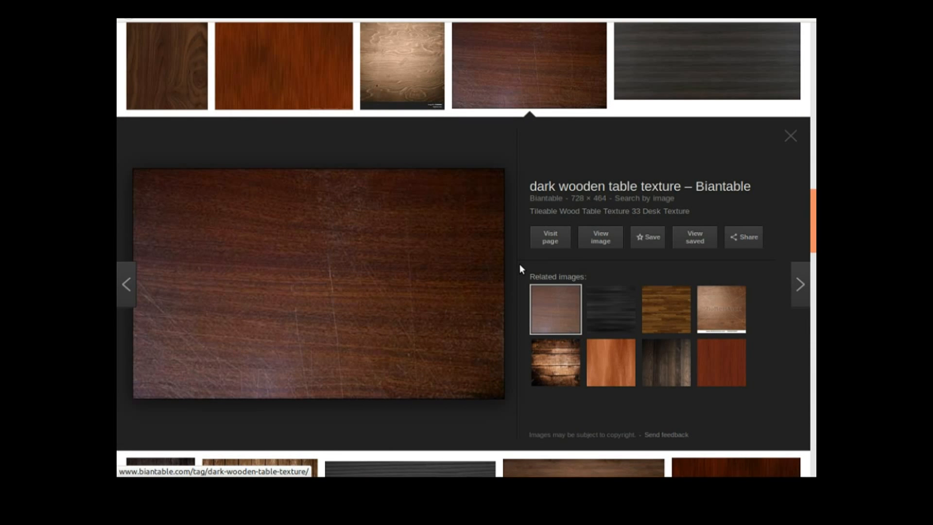
left_click(600, 240)
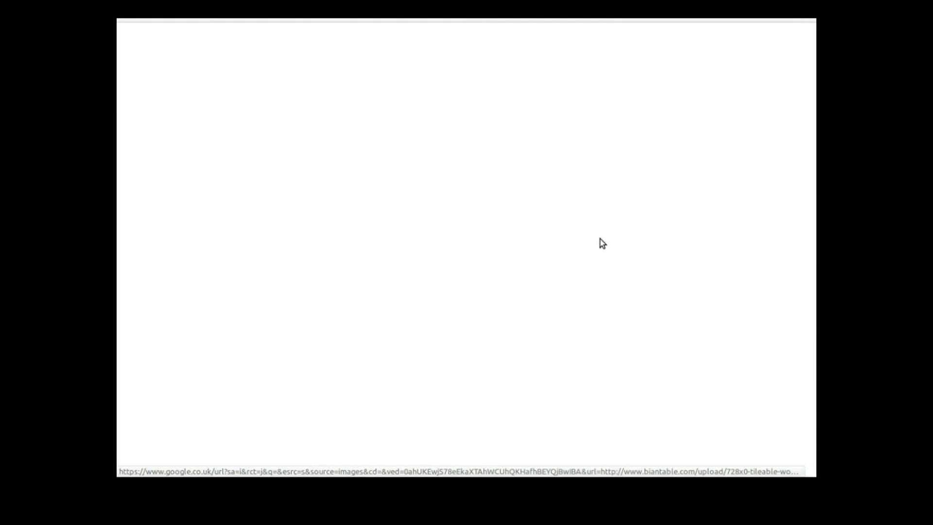
Save the wood texture image to the Desktop under its suggested file name, and return to the image results
right_click(499, 239)
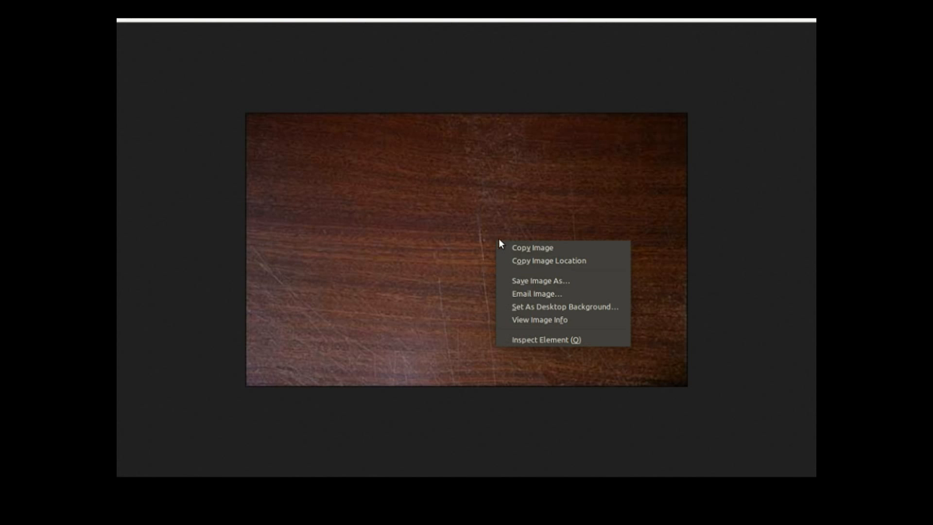
left_click(534, 279)
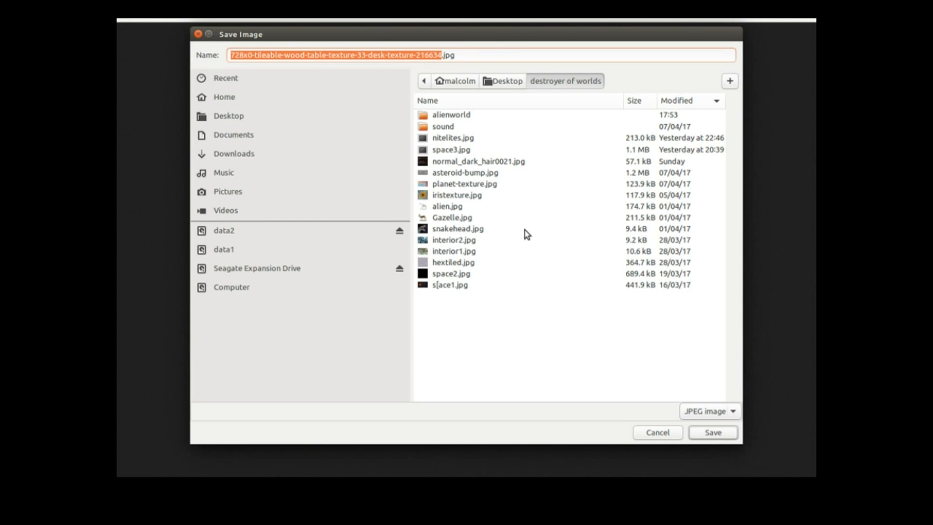
left_click(236, 118)
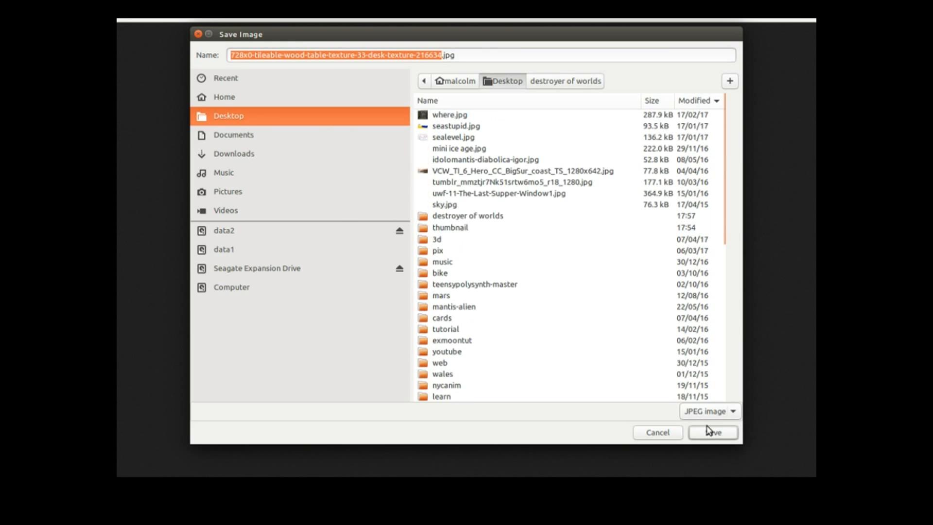
left_click(712, 432)
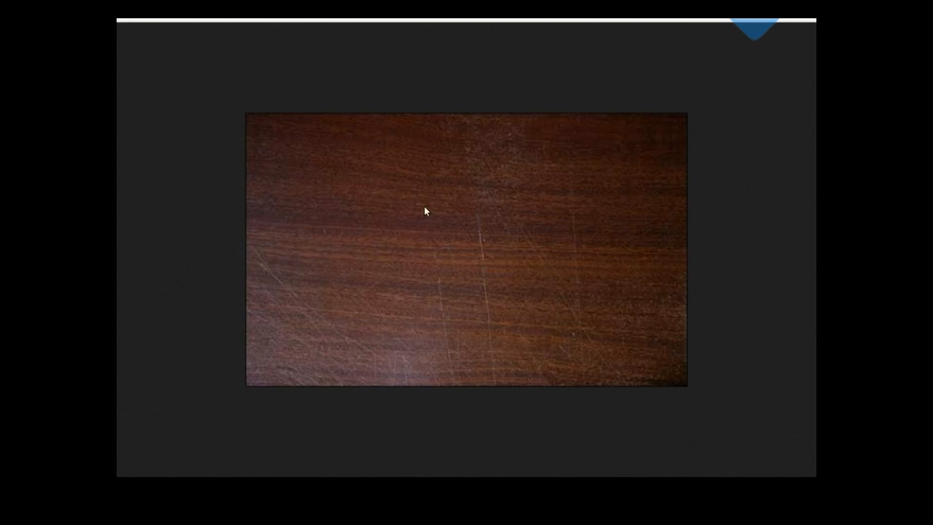
key("alt+Left")
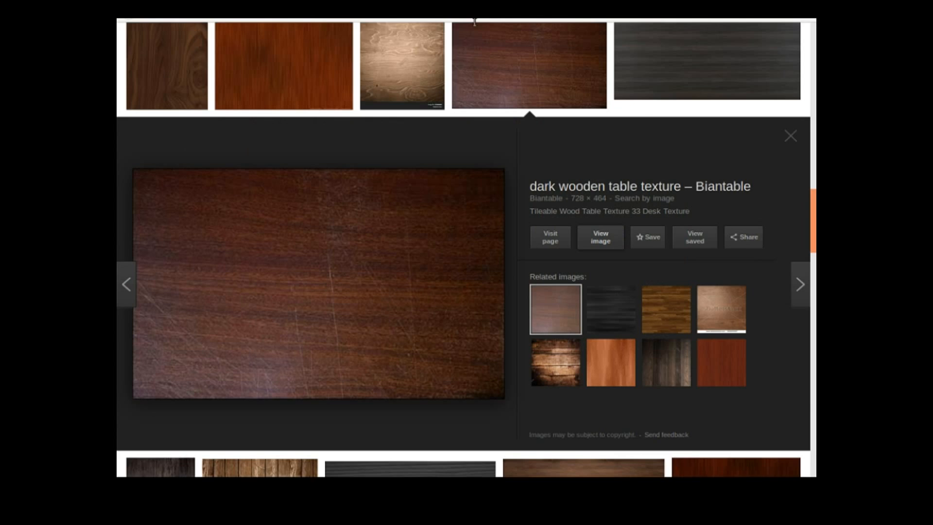
Switch to Blender and hide the render view to return to the 3D viewport
mouse_move(121, 215)
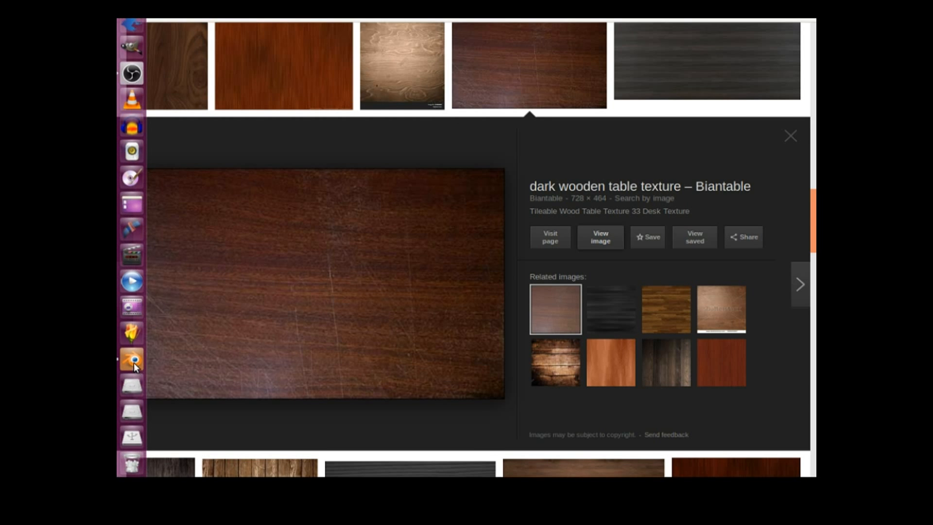
left_click(133, 363)
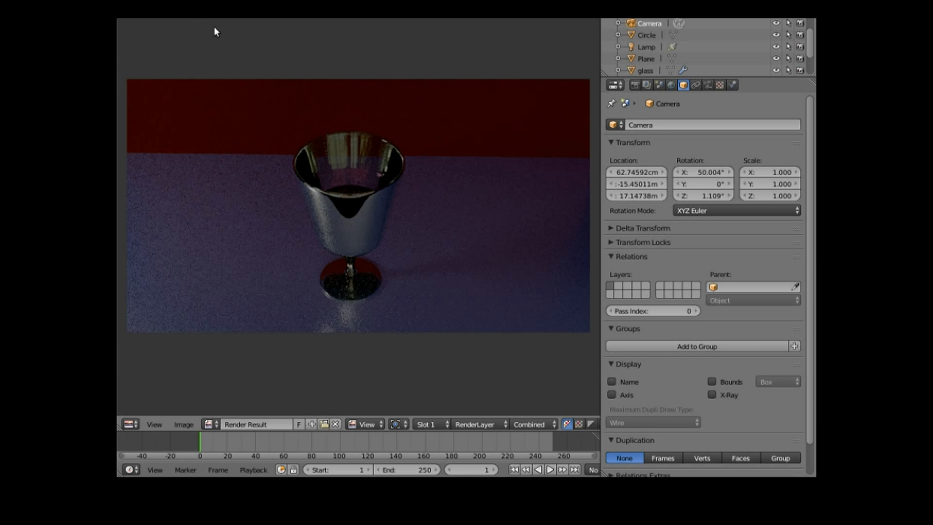
left_click(181, 1)
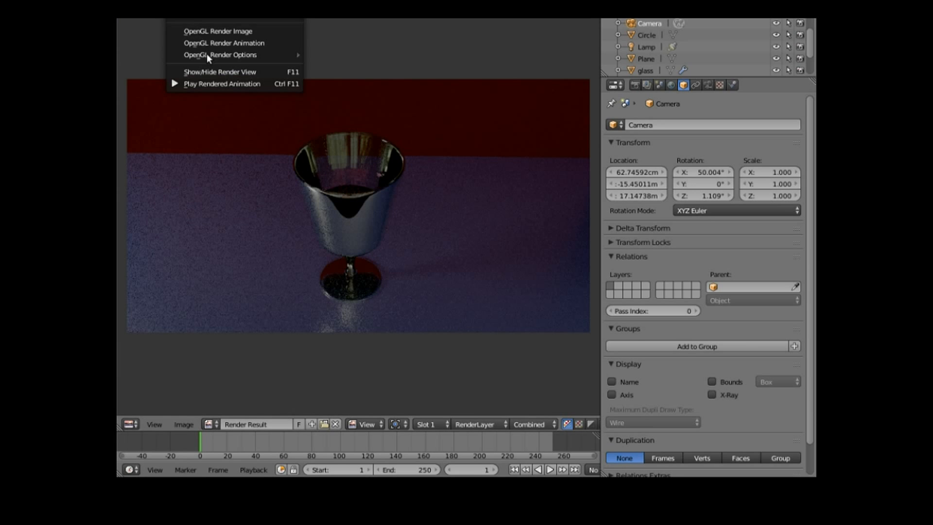
left_click(206, 70)
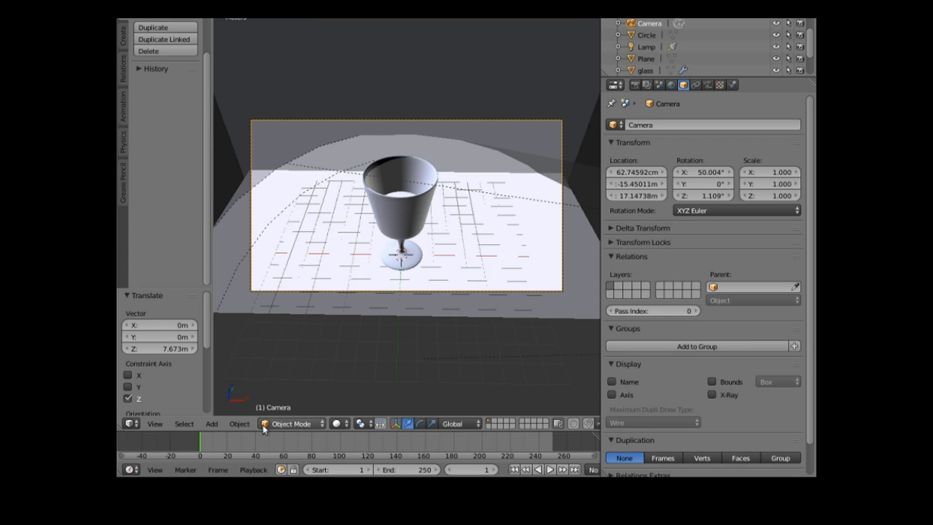
Select the plane beneath the glass and show its material nodes in the Compositing screen layout
right_click(403, 313)
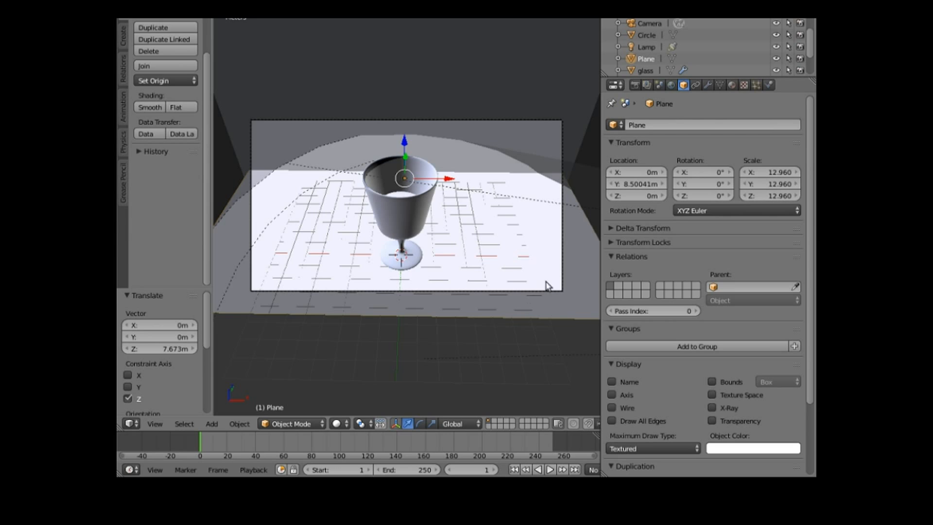
left_click(731, 86)
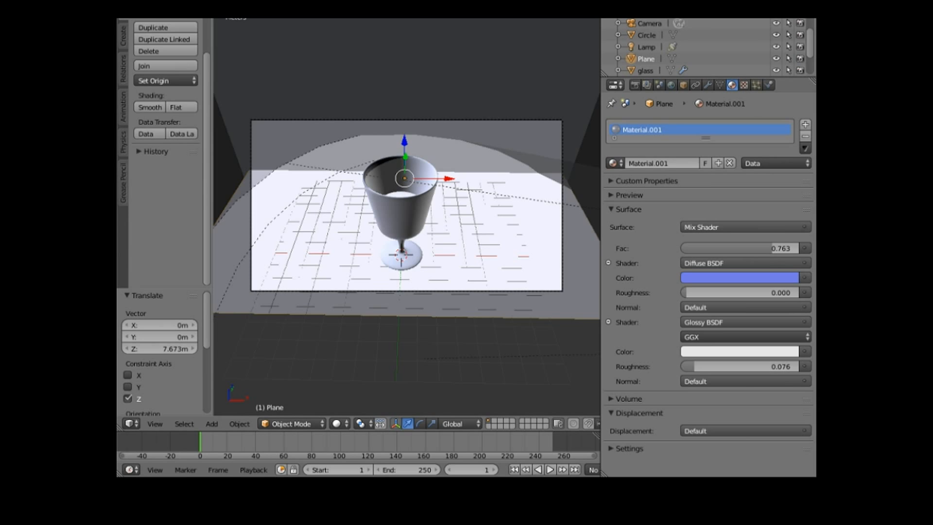
left_click(270, 4)
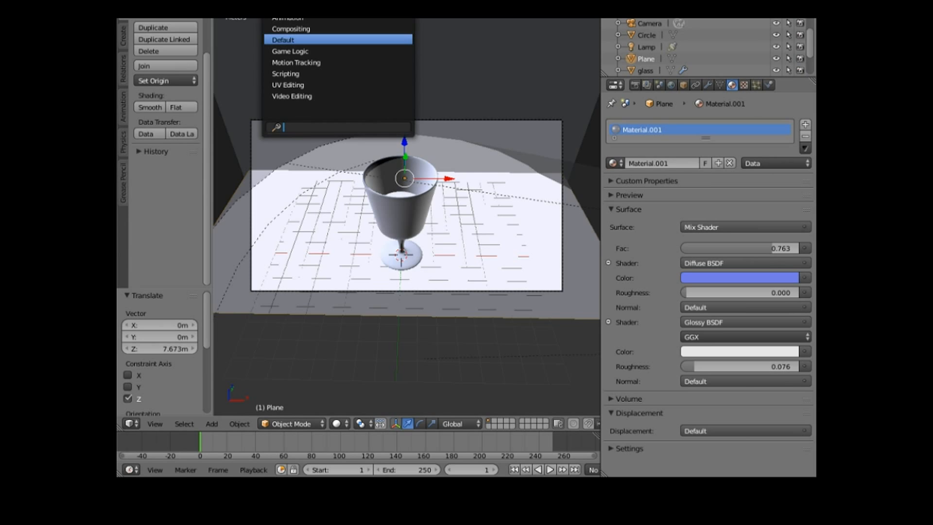
left_click(305, 29)
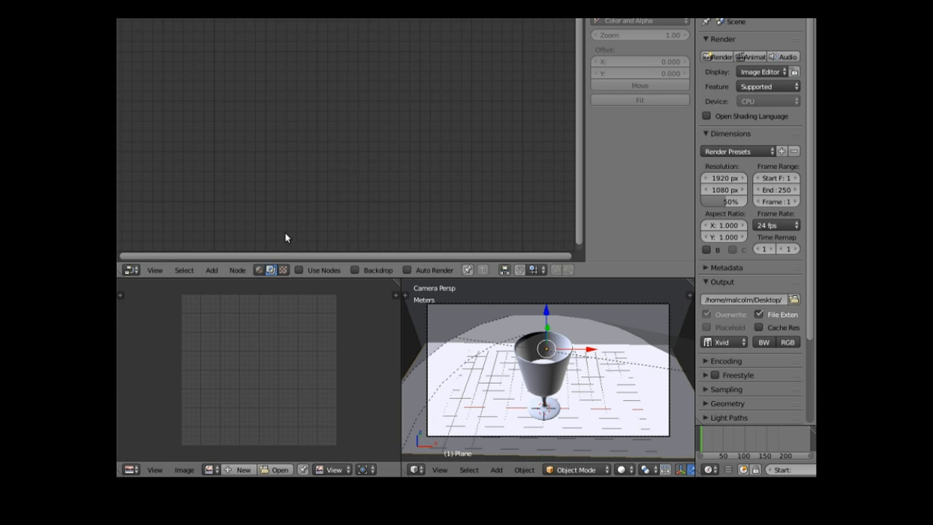
left_click(260, 272)
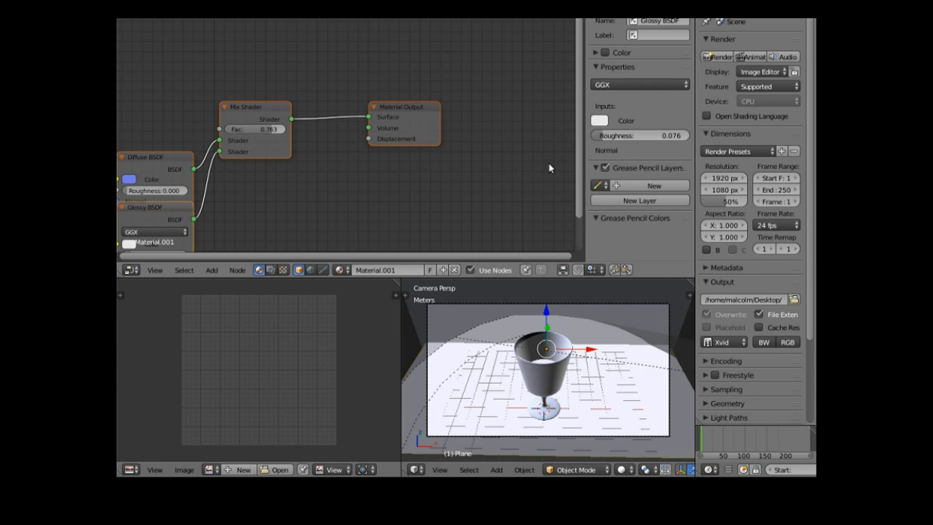
Spread out the Material Output, Mix Shader, Diffuse BSDF and Glossy BSDF nodes, leaving free space before the Diffuse BSDF
left_click_drag(576, 194, 584, 217)
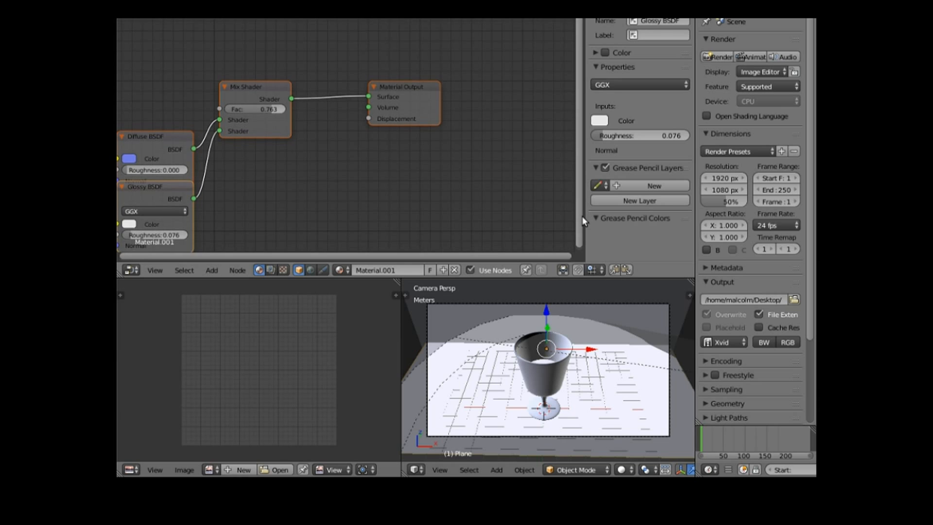
left_click_drag(414, 87, 500, 84)
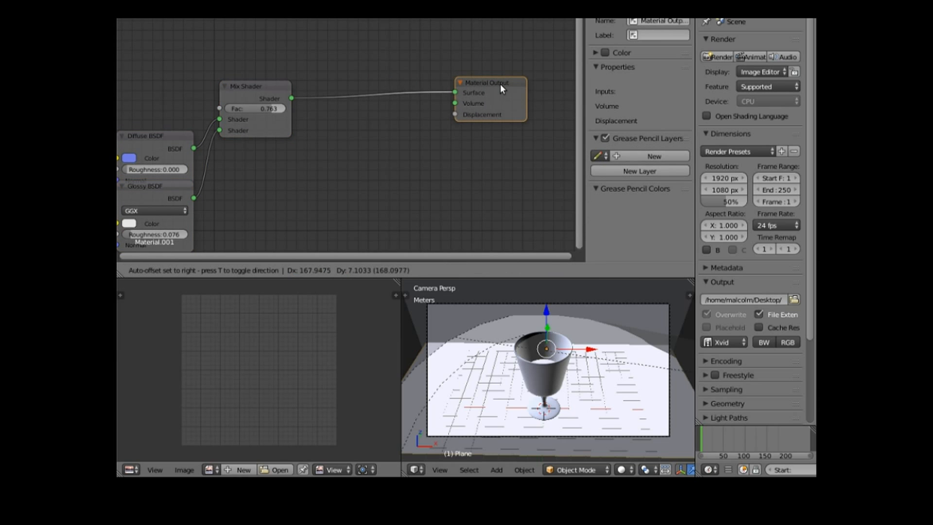
left_click_drag(252, 86, 385, 79)
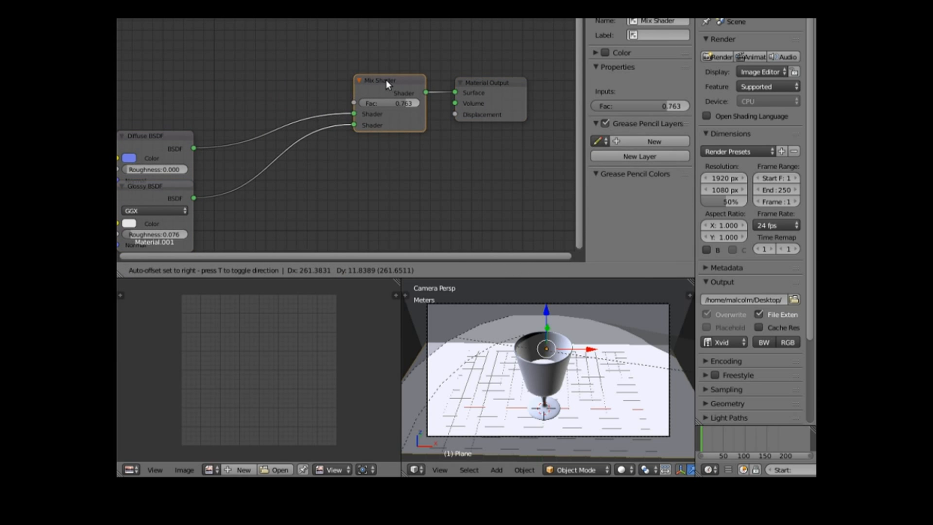
left_click_drag(167, 127, 270, 57)
left_click_drag(166, 183, 278, 153)
left_click_drag(272, 60, 299, 56)
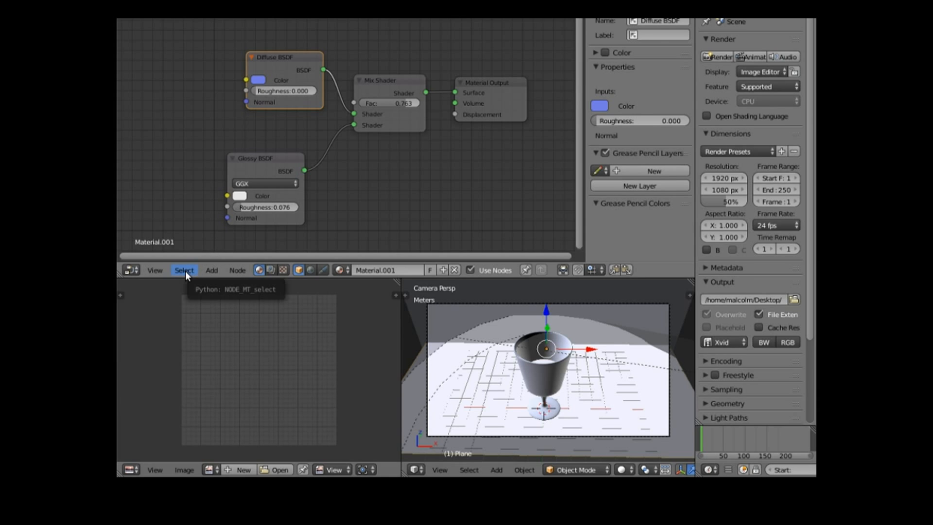
Add an Image Texture node before the Diffuse BSDF and connect its Color output to the Diffuse BSDF's Color input
left_click(211, 270)
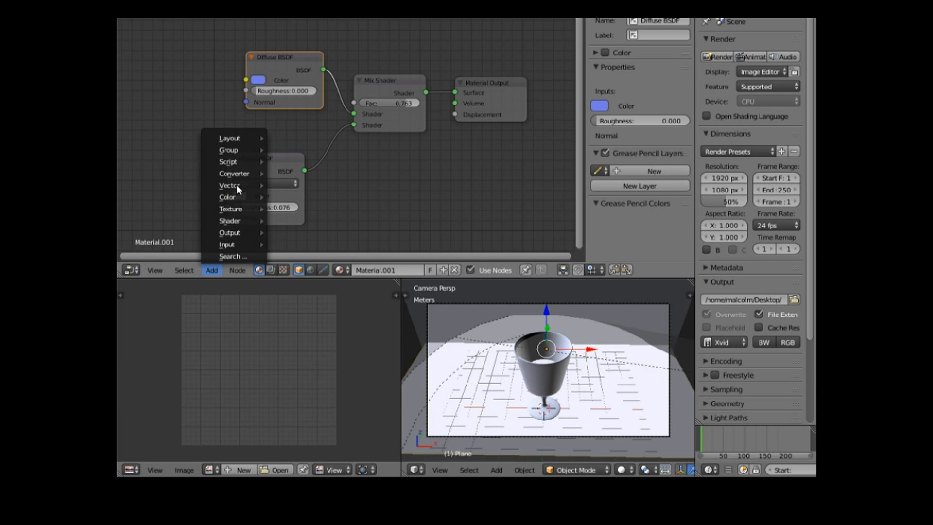
mouse_move(247, 211)
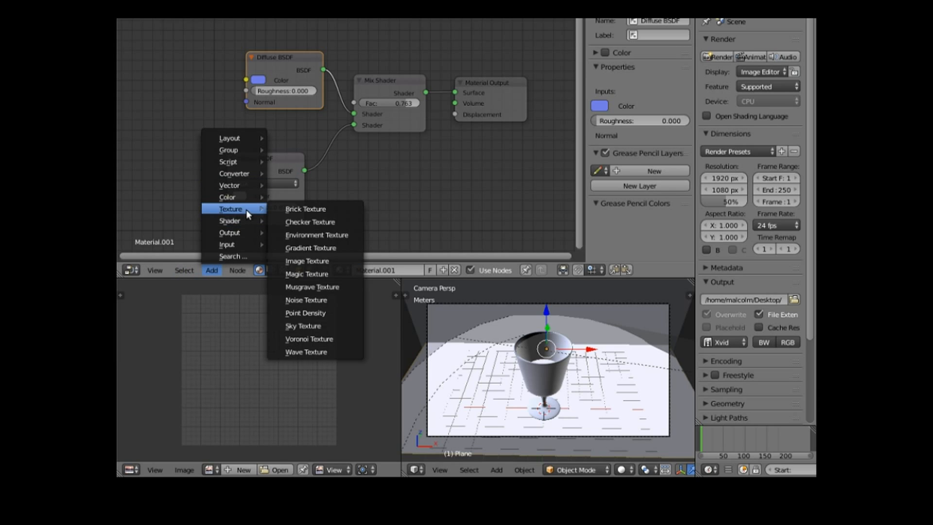
left_click(304, 260)
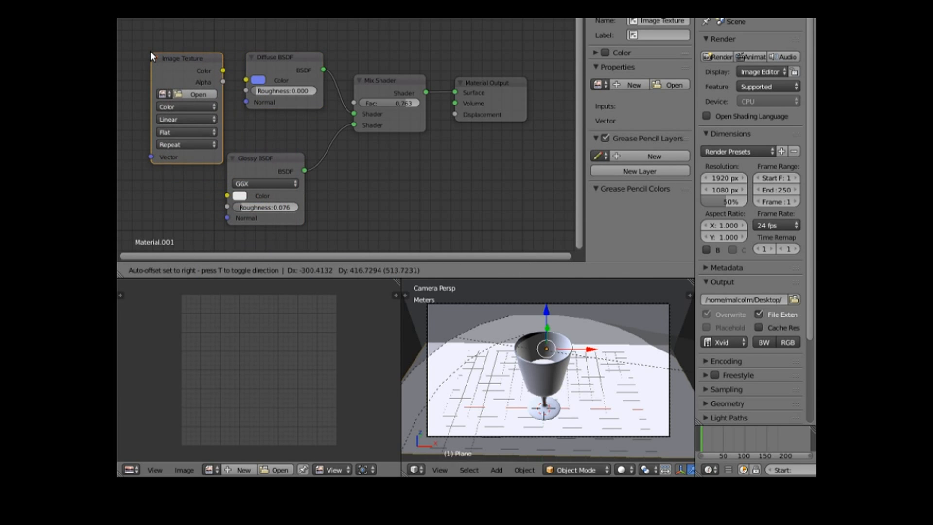
left_click(150, 53)
left_click_drag(222, 69, 242, 81)
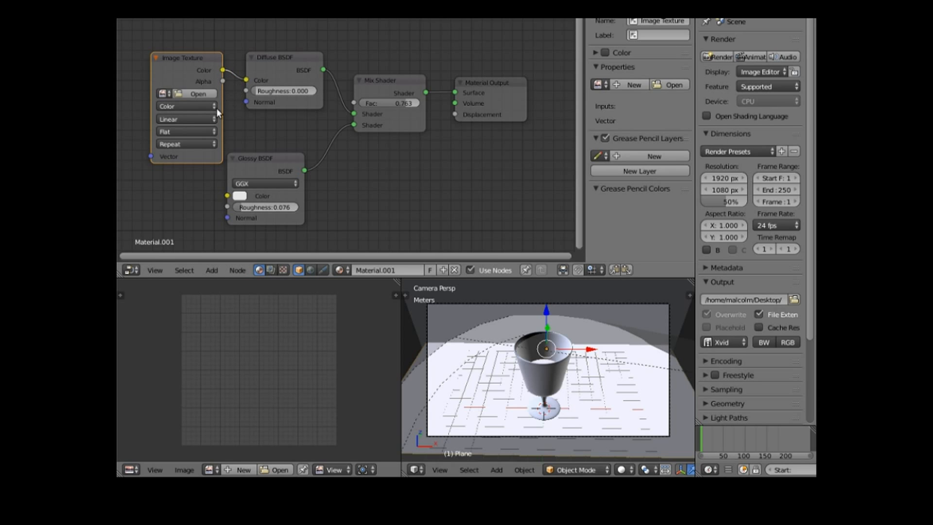
Load the image 728x0-tileable-wood-table-texture-33-desk-texture-216634.jpg from the Desktop folder into the Image Texture node
left_click(193, 92)
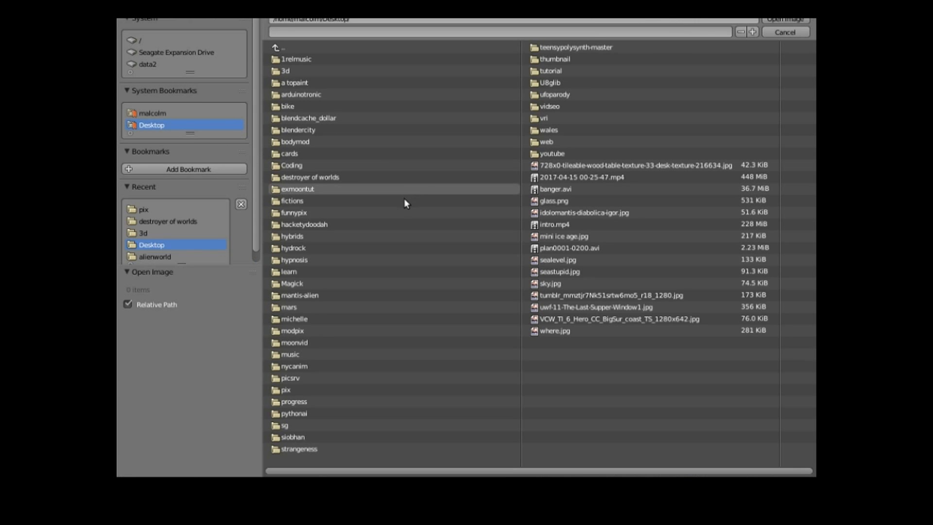
left_click(648, 166)
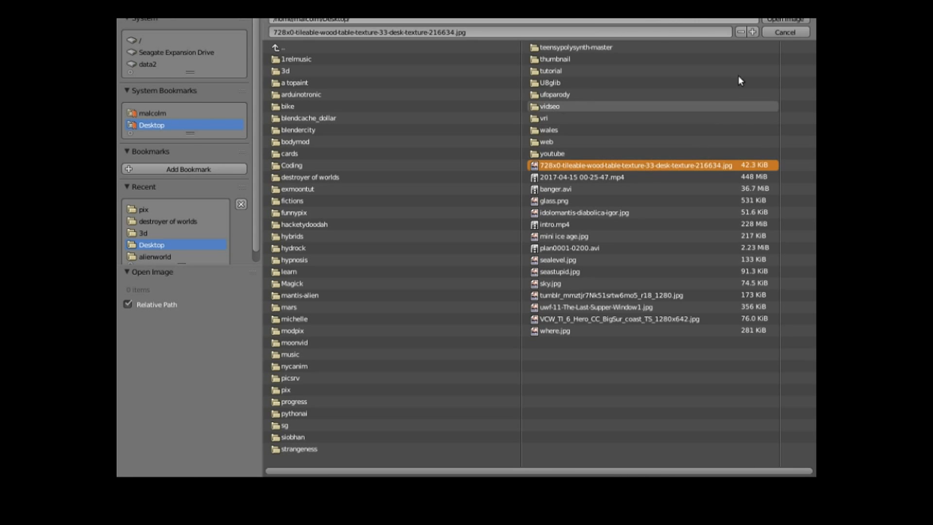
left_click(782, 20)
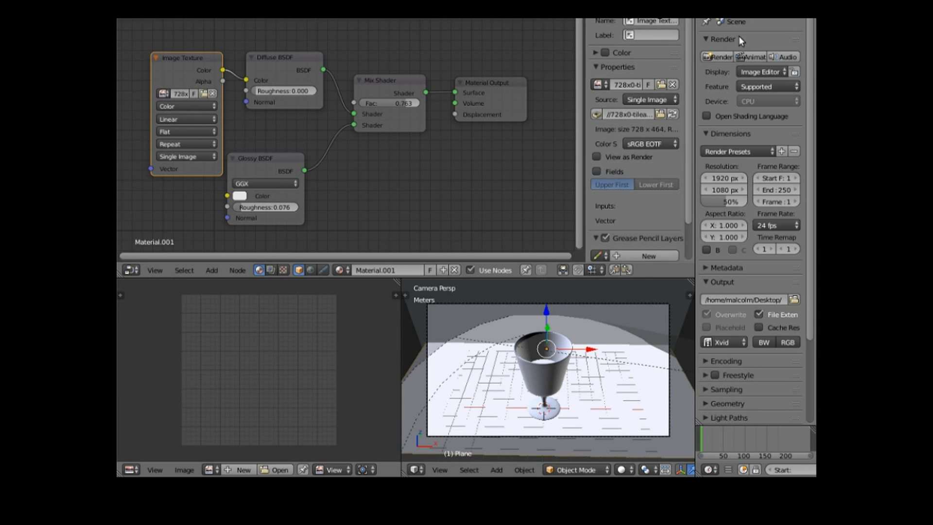
Preview the camera view in Rendered shading and set the Mix Shader's Fac to 0.536
left_click(622, 469)
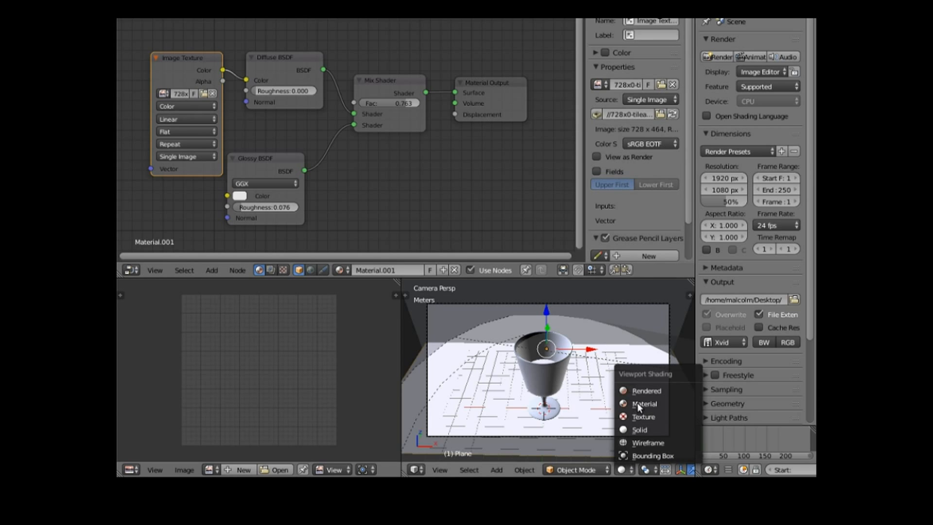
left_click(646, 391)
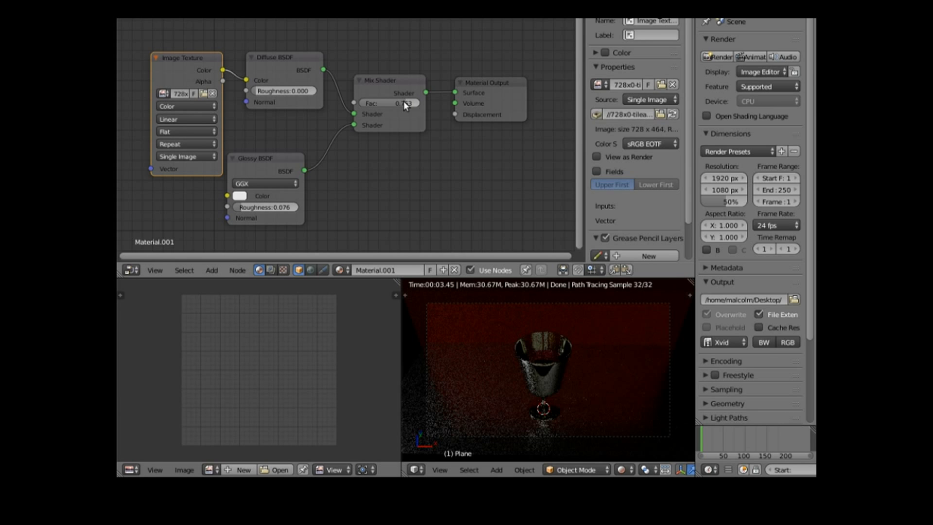
left_click_drag(394, 103, 365, 103)
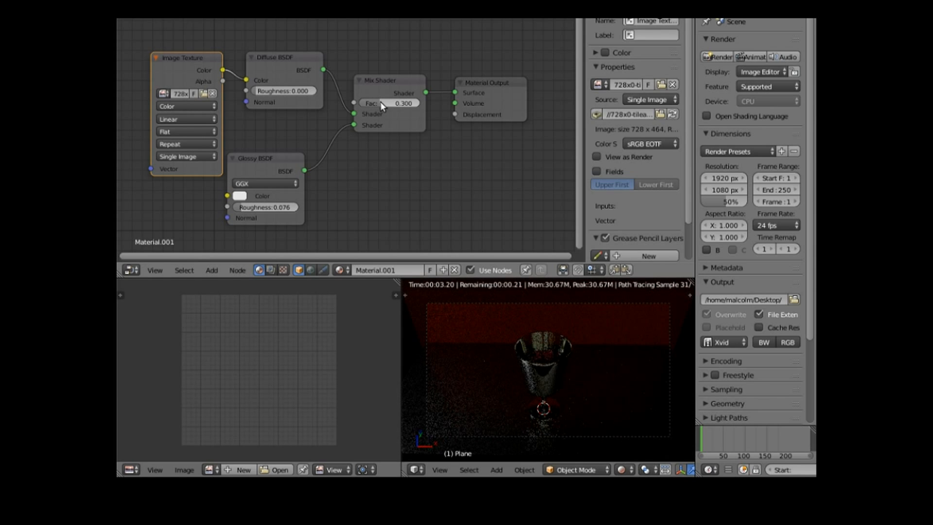
left_click_drag(380, 103, 375, 103)
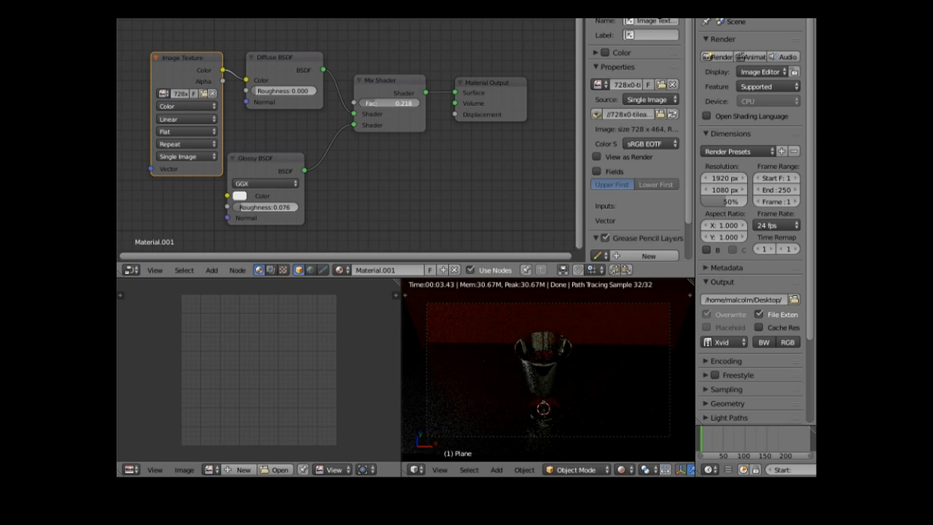
left_click_drag(375, 103, 363, 103)
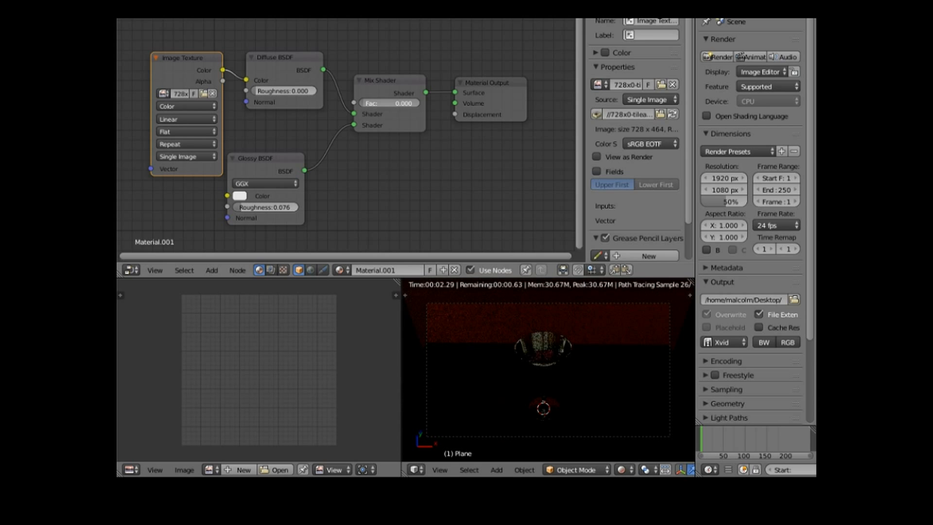
left_click_drag(362, 103, 421, 103)
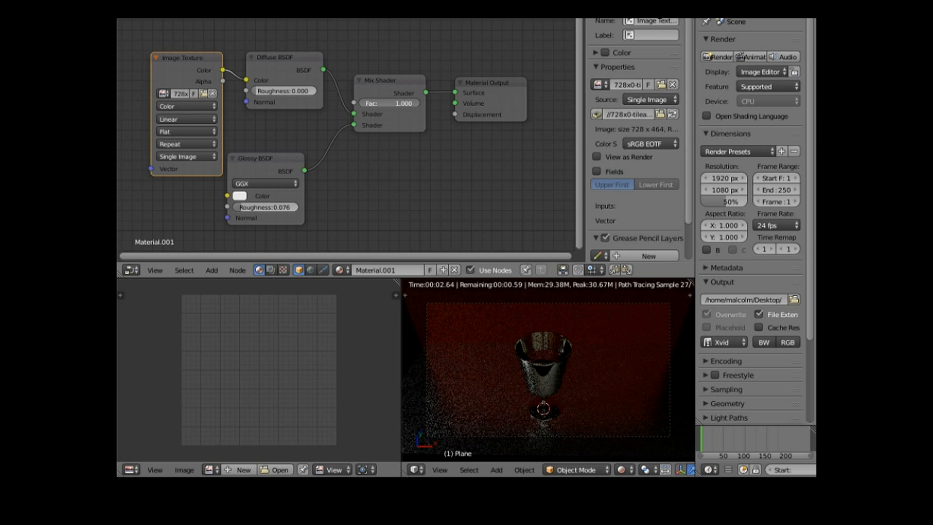
left_click_drag(419, 103, 391, 103)
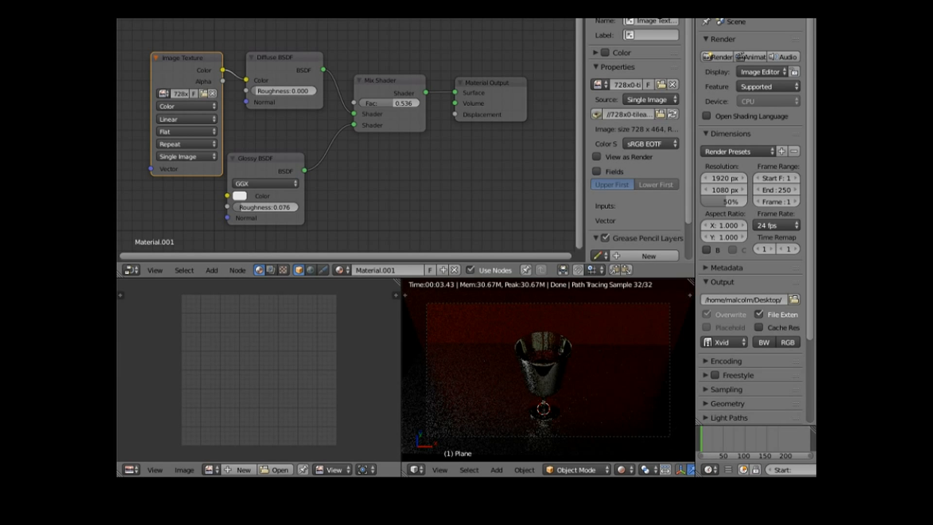
Render the current frame and examine the glass, its base and its reflection on the table surface up close
left_click(177, 0)
left_click(187, 2)
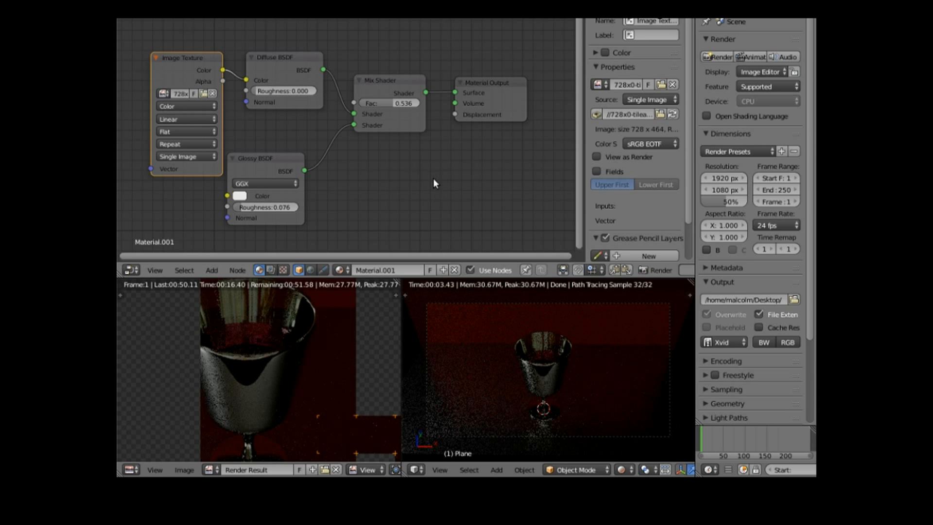
scroll(327, 333, "down", 3)
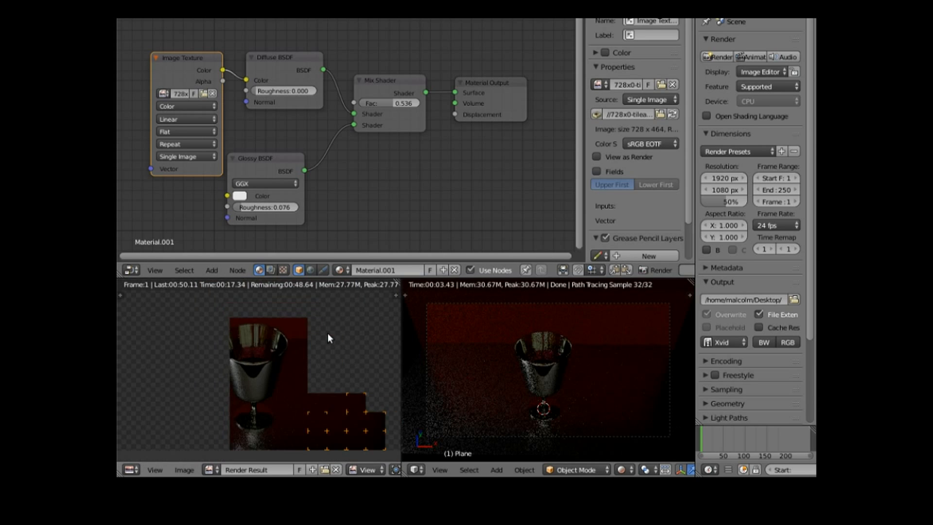
scroll(328, 333, "down", 1)
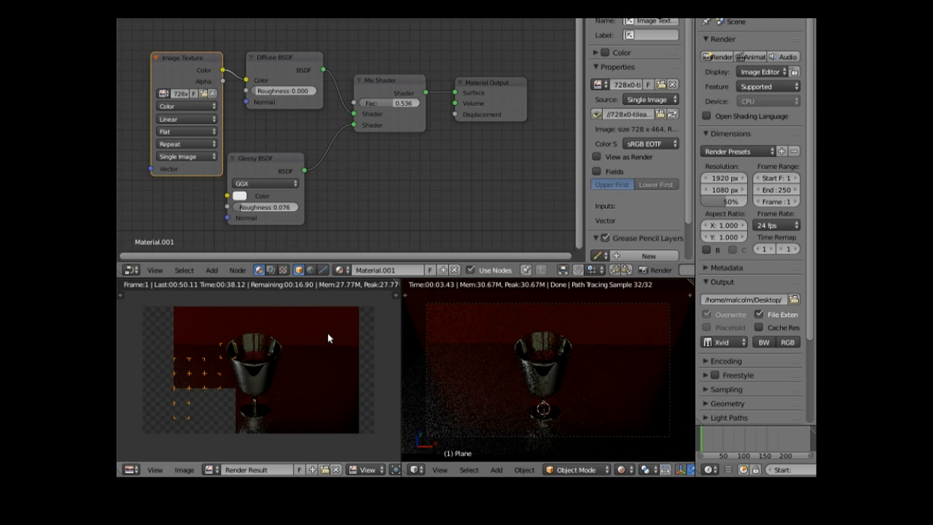
scroll(326, 332, "up", 6)
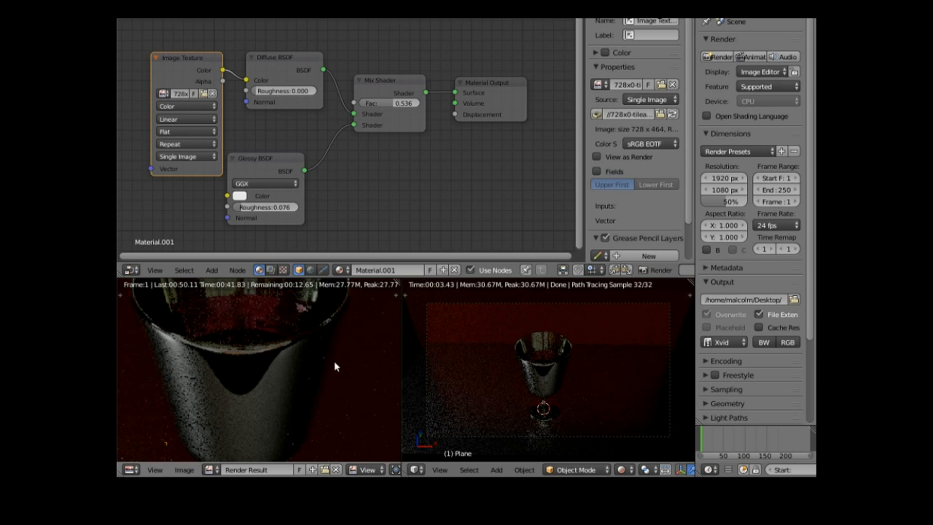
middle_click_drag(333, 363, 248, 306)
middle_click_drag(297, 356, 277, 323)
middle_click_drag(300, 356, 287, 319)
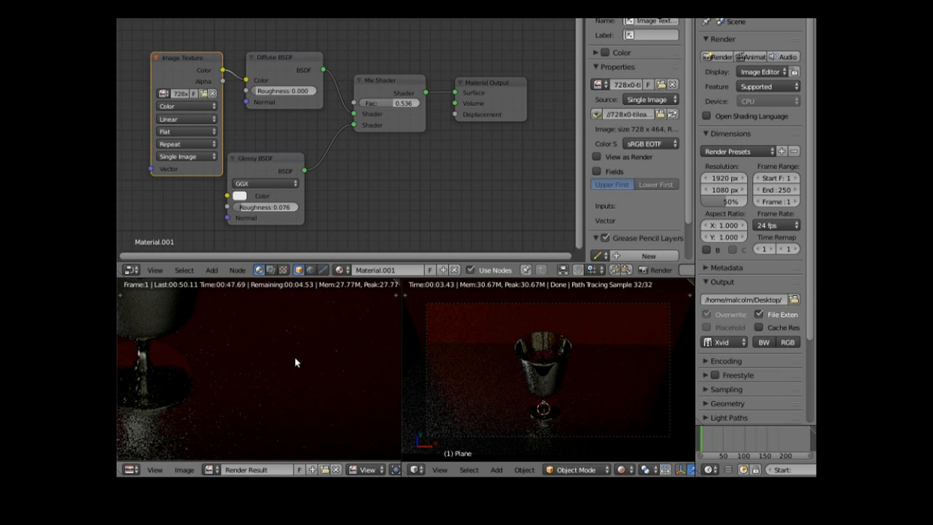
middle_click_drag(268, 365, 365, 354)
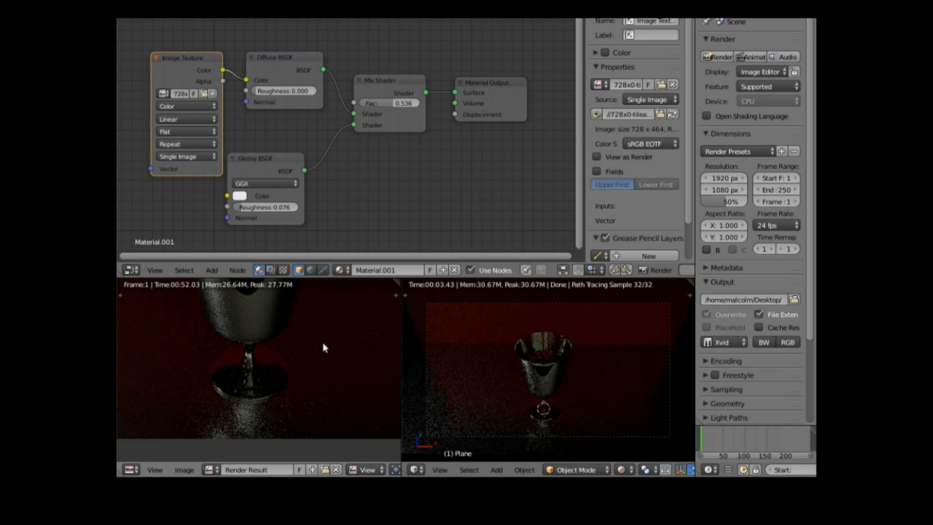
middle_click_drag(323, 343, 347, 390)
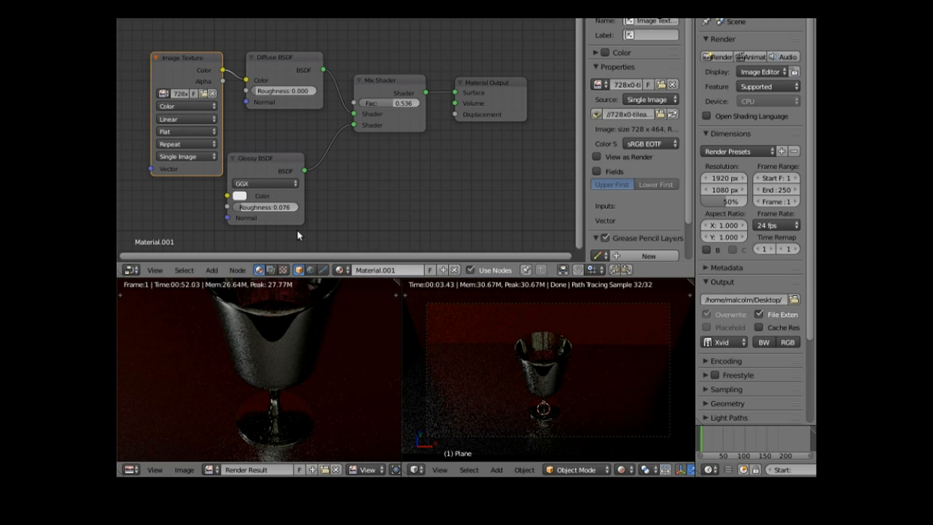
Try different Roughness values on the Glossy BSDF node and set it to 0.02
key("BackSpace")
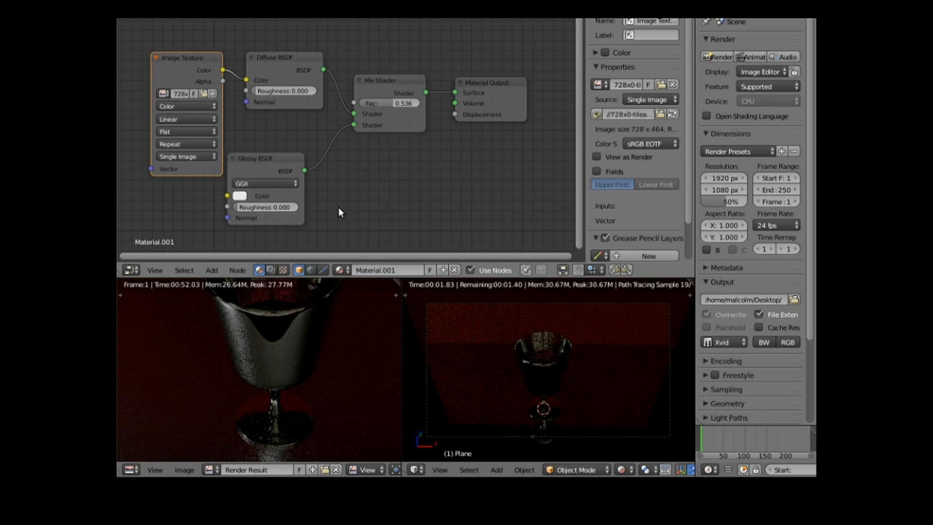
left_click_drag(236, 207, 237, 208)
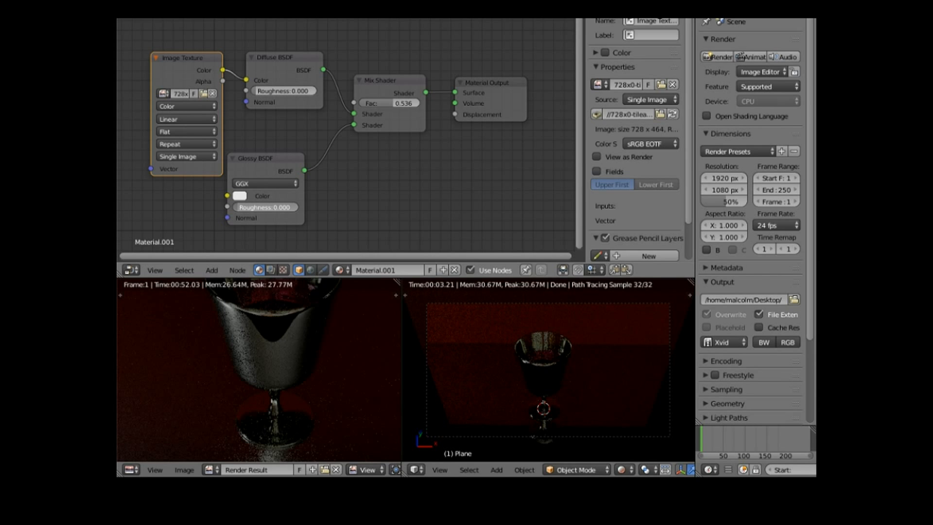
left_click_drag(237, 208, 240, 207)
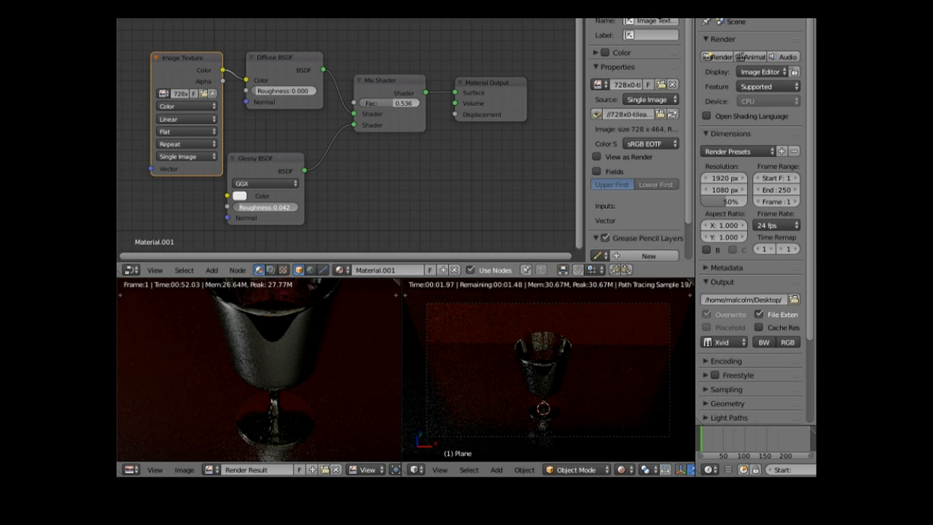
left_click_drag(240, 208, 238, 205)
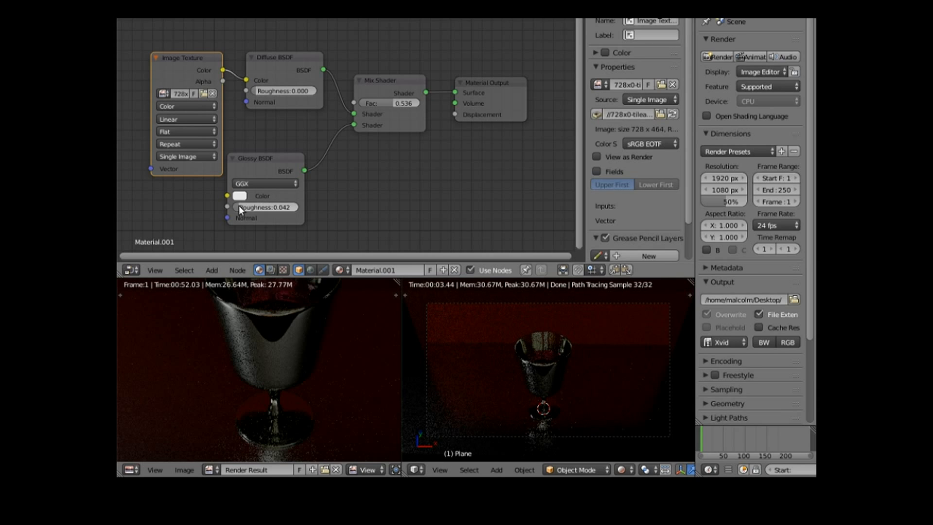
left_click(266, 206)
type("0.02")
key("Return")
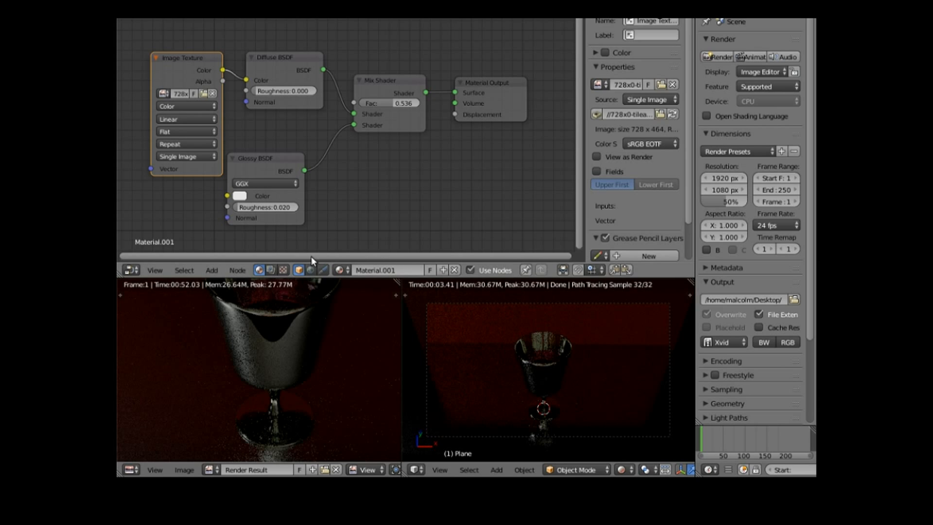
Switch to Firefox and search Google Images for "flock wallpaper"
mouse_move(118, 63)
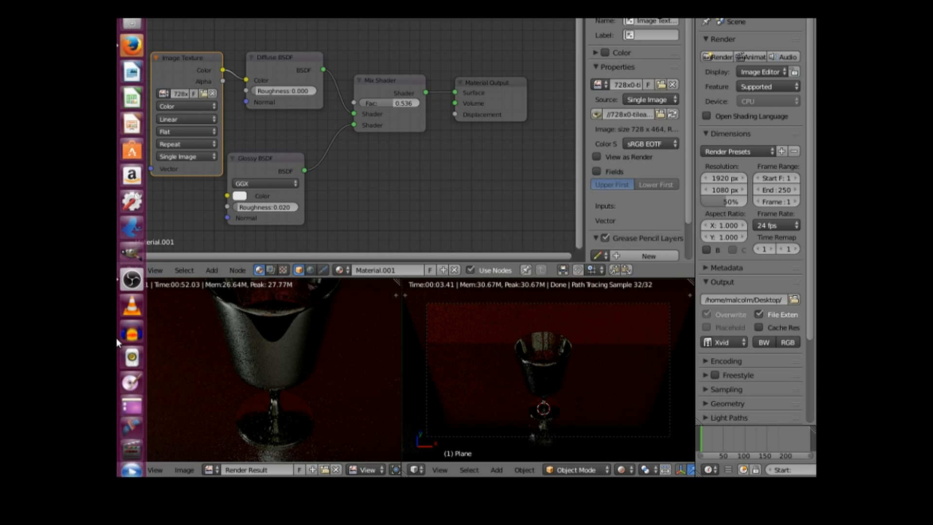
left_click(130, 46)
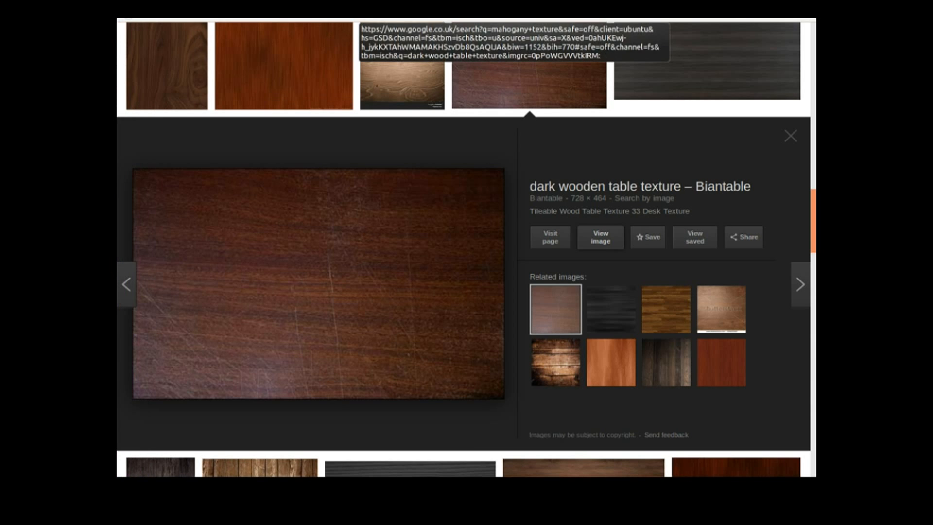
scroll(466, 228, "up", 10)
scroll(469, 227, "up", 10)
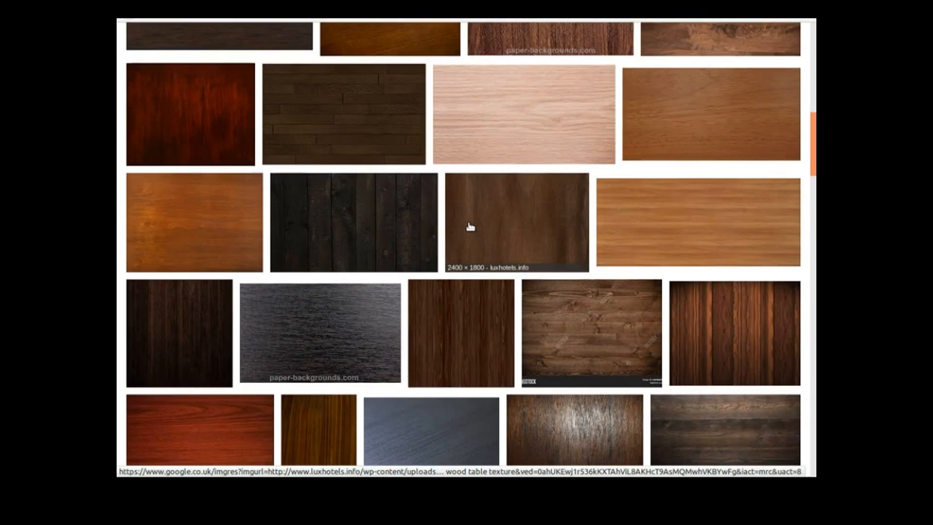
scroll(458, 219, "up", 2)
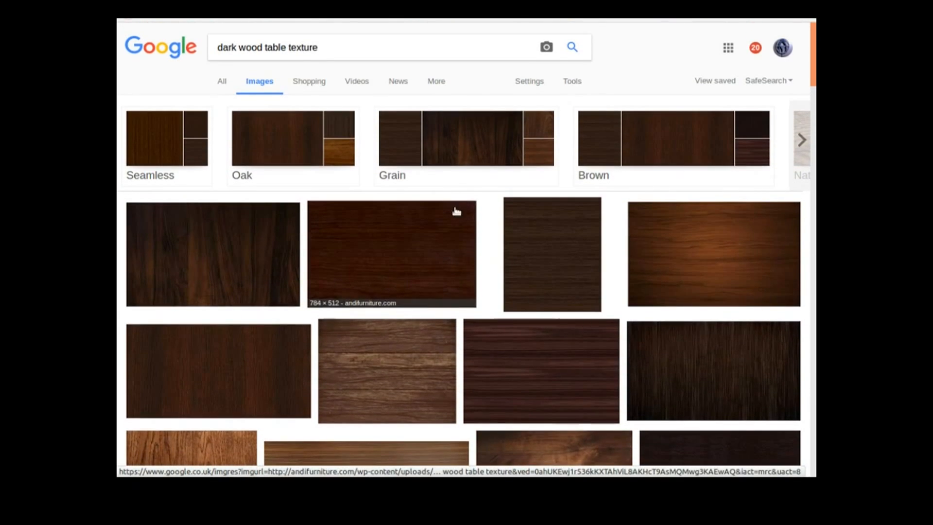
left_click_drag(322, 45, 211, 48)
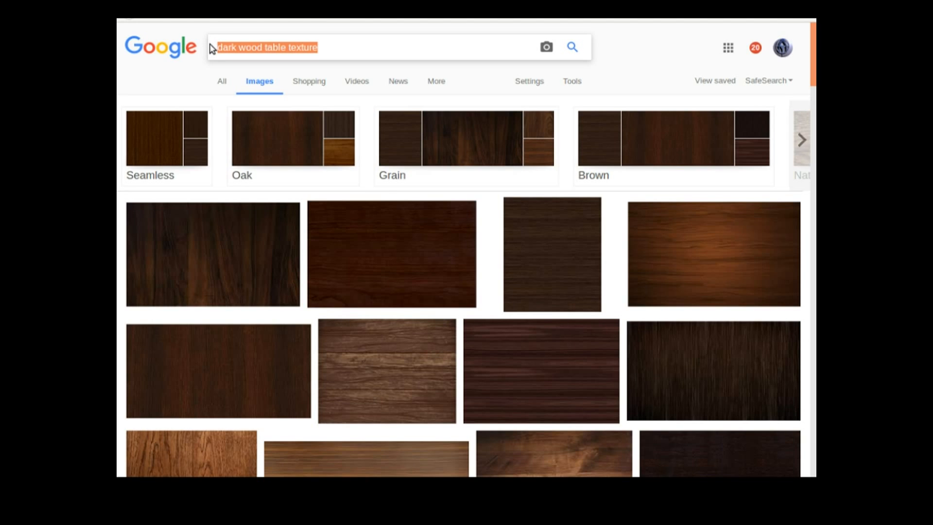
type("floc")
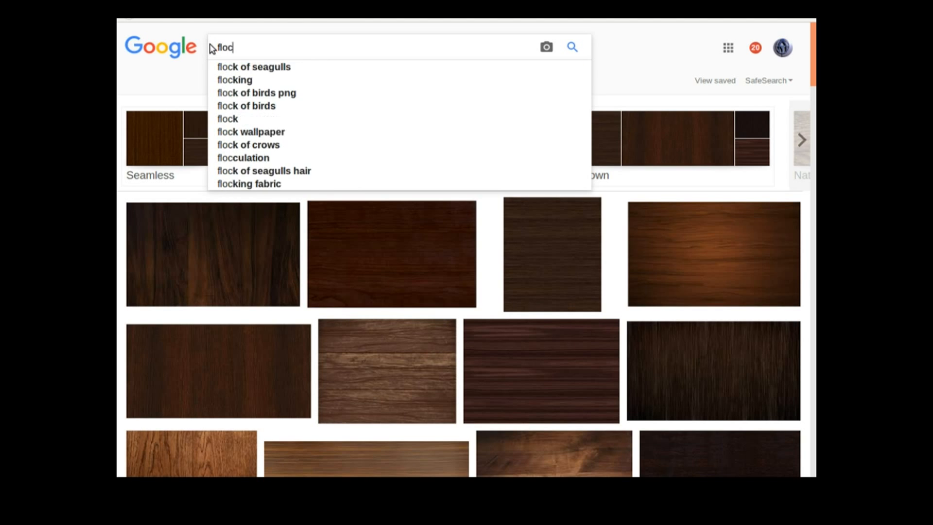
type("k wall")
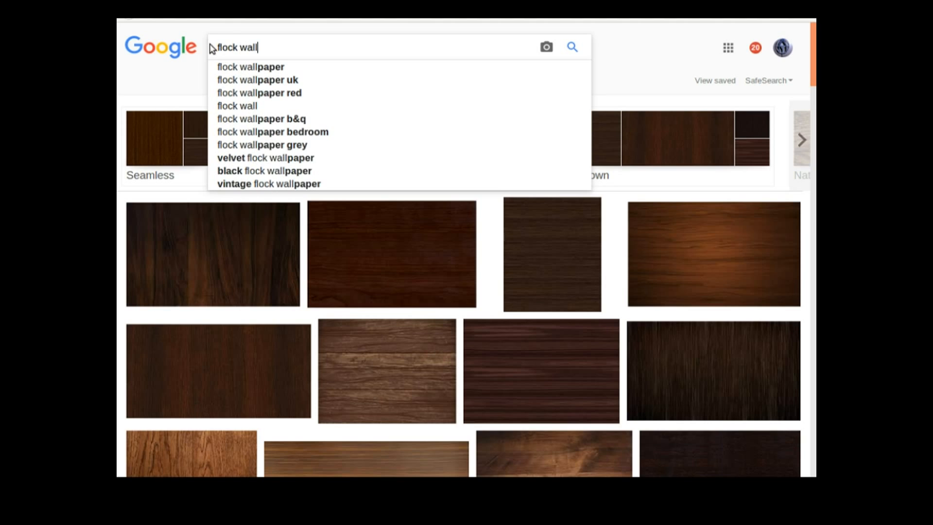
type("paper")
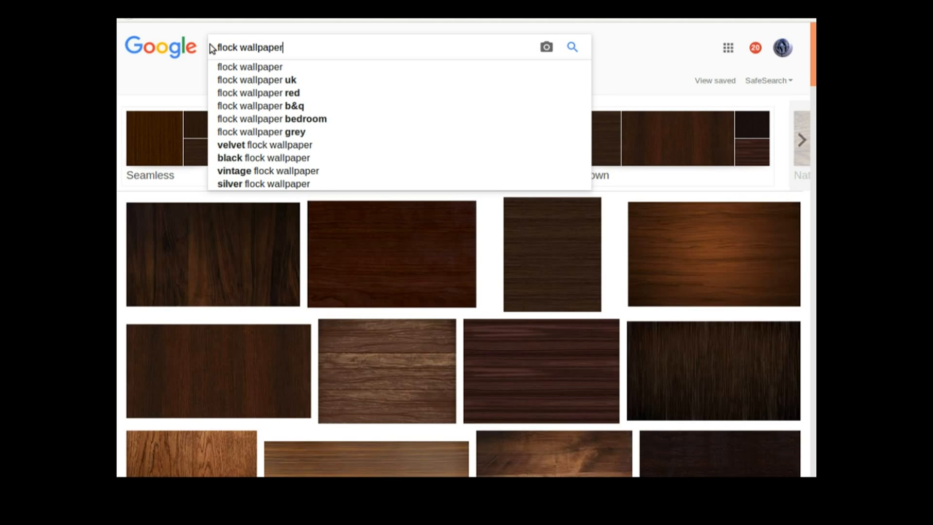
key("Return")
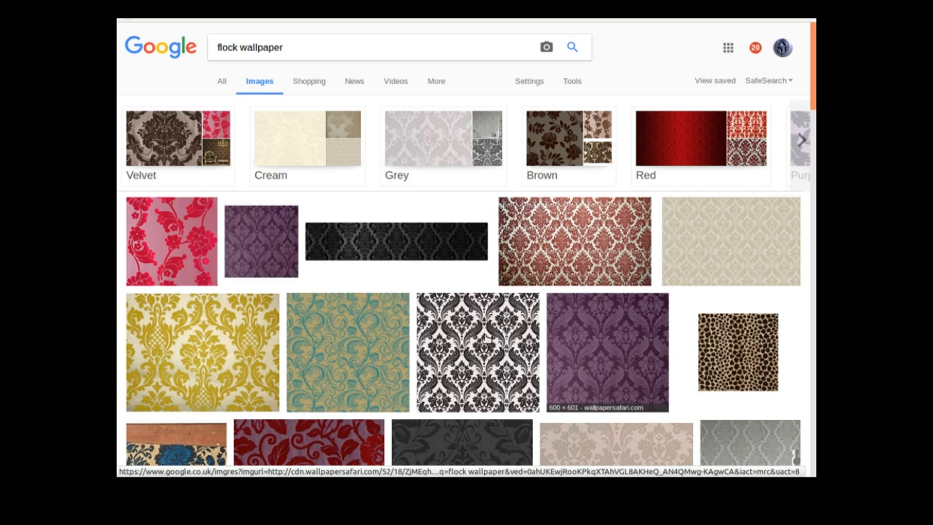
Look through the flock wallpaper images and restrict the search to Large images
scroll(694, 264, "down", 4)
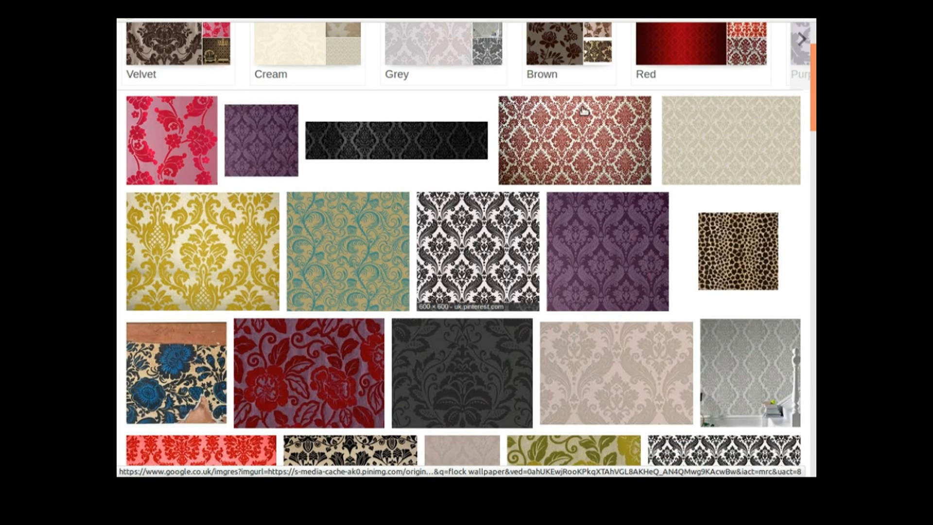
scroll(584, 116, "up", 4)
left_click(572, 81)
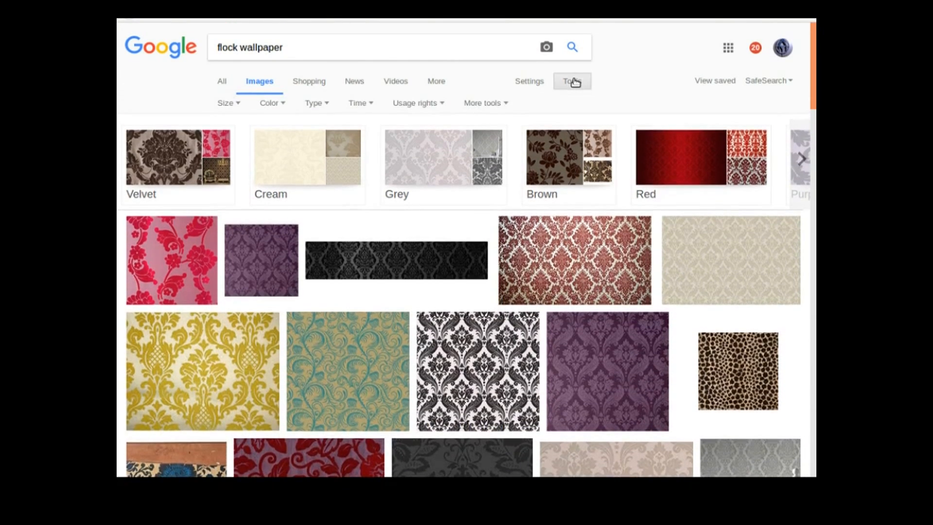
left_click(225, 102)
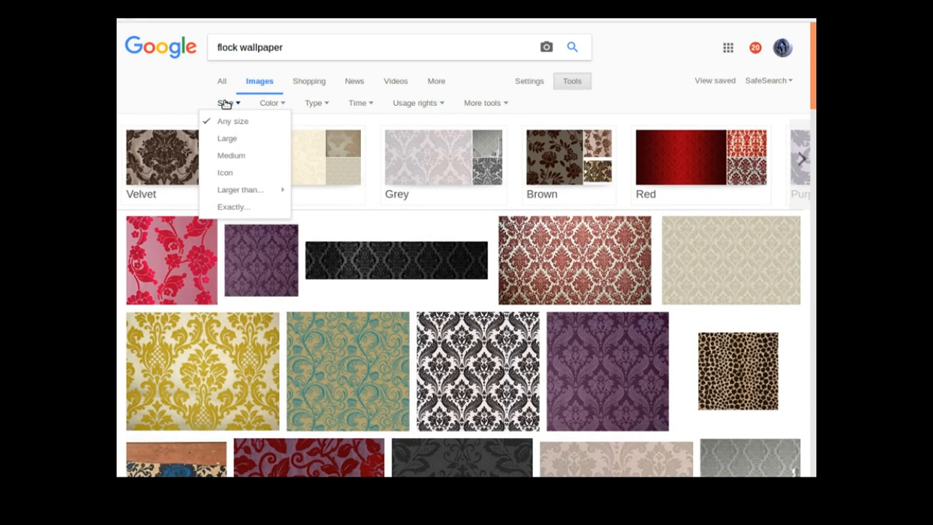
left_click(227, 139)
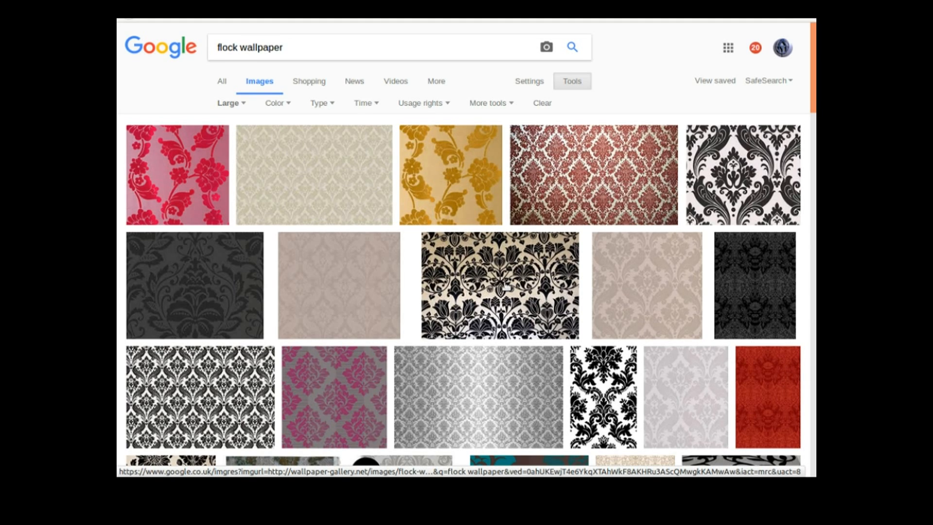
Open the Holden Lambada Cream & Black Flock Wallpaper image at full size and save it to the Desktop as wallpaperflock.jpg
left_click(505, 287)
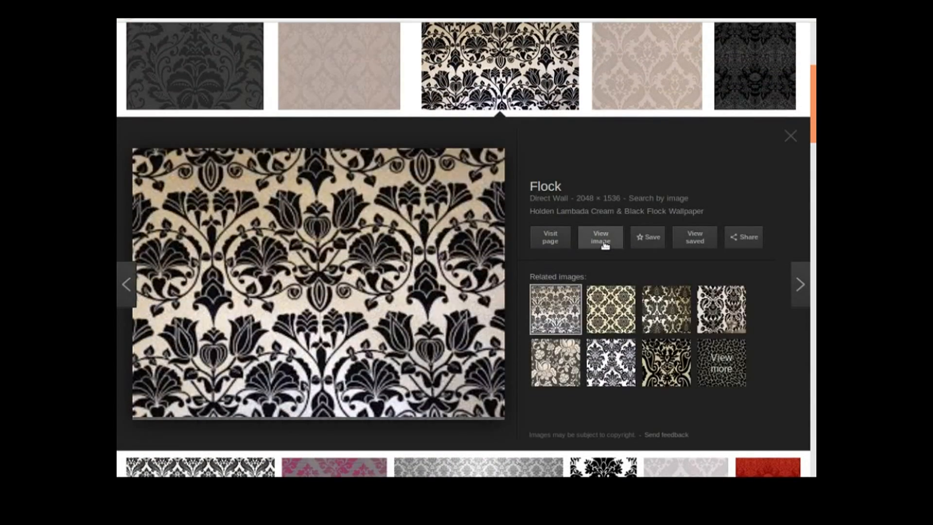
left_click(602, 238)
right_click(487, 258)
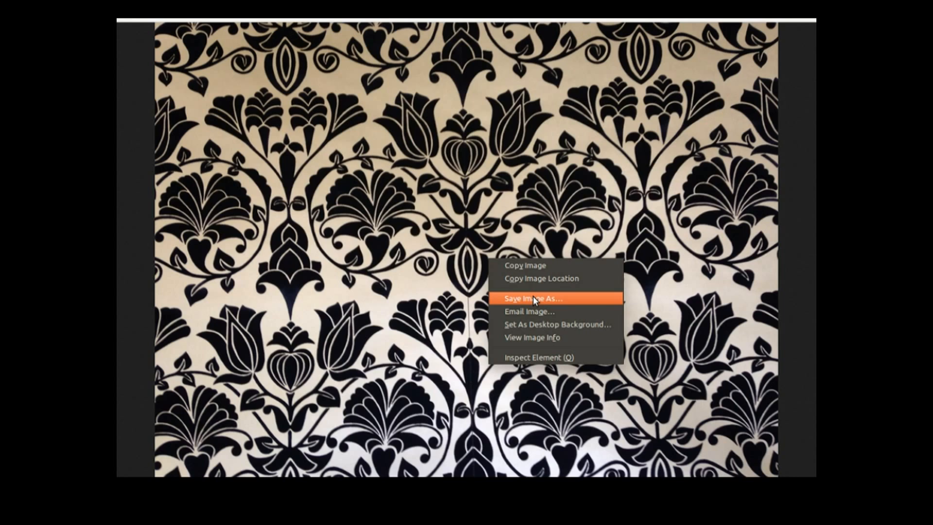
left_click(532, 298)
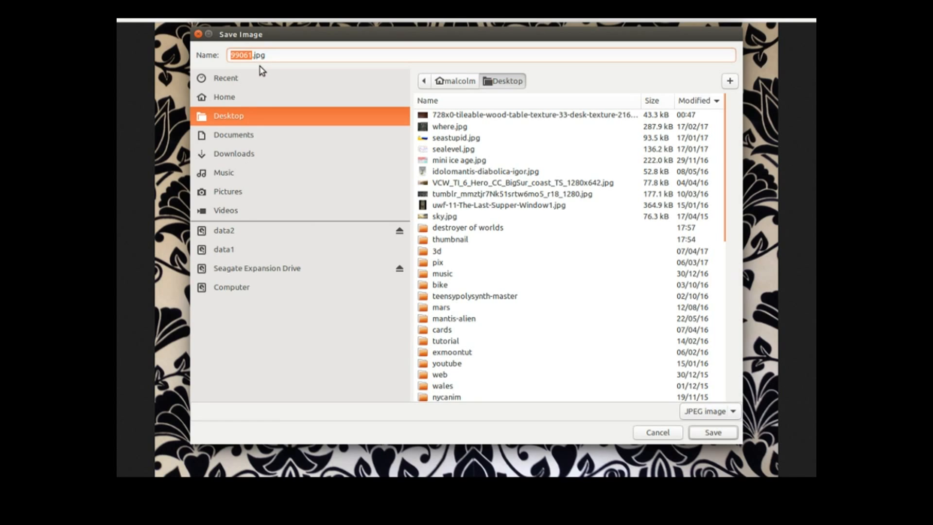
type("wallpap")
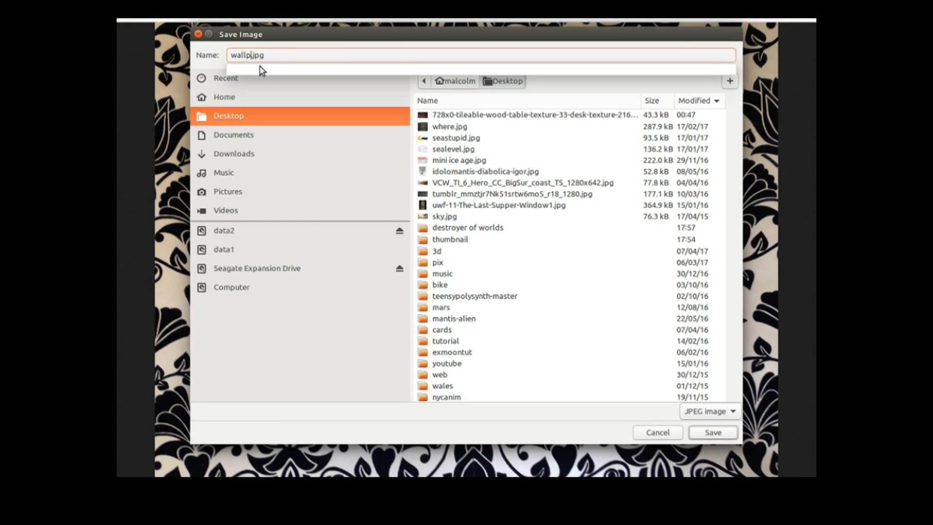
type("e")
type("rflo")
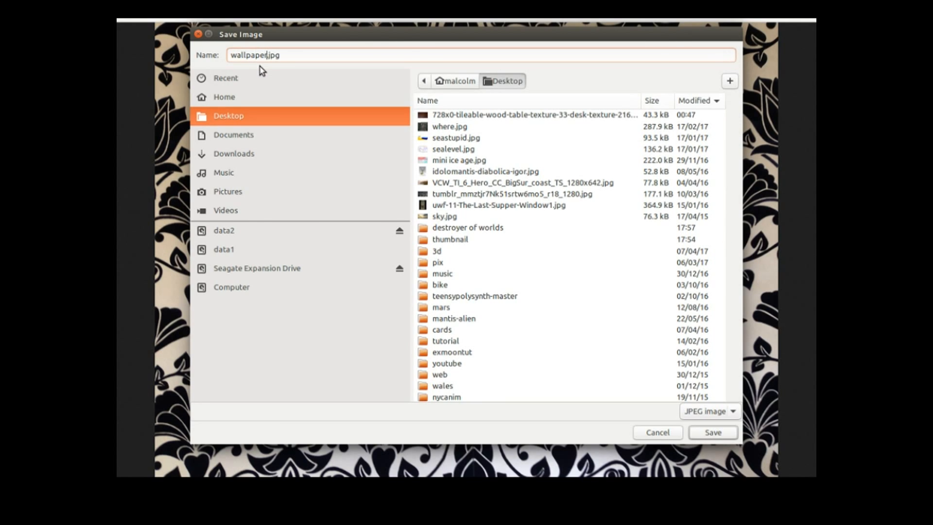
type("ck")
key("Return")
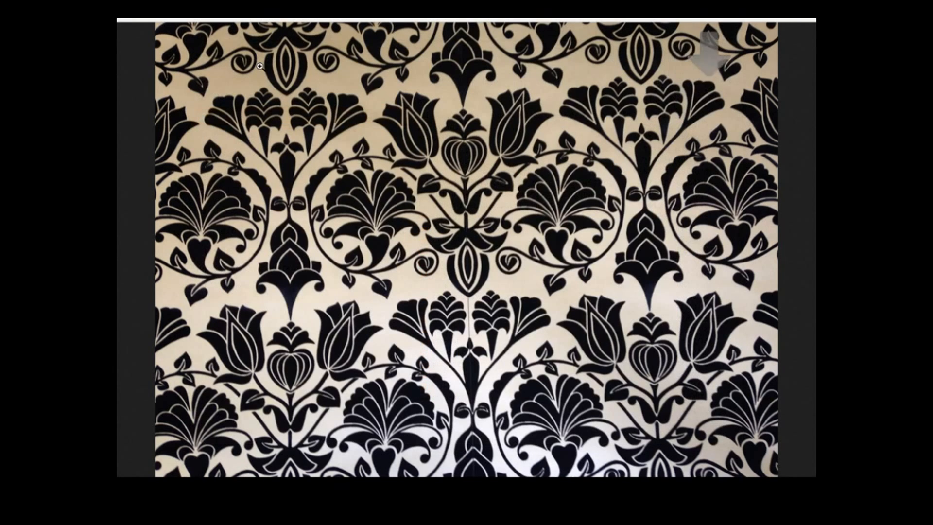
Switch to Blender, select the wall and add an Image Texture node with its Color output feeding the Diffuse BSDF's Color
mouse_move(117, 173)
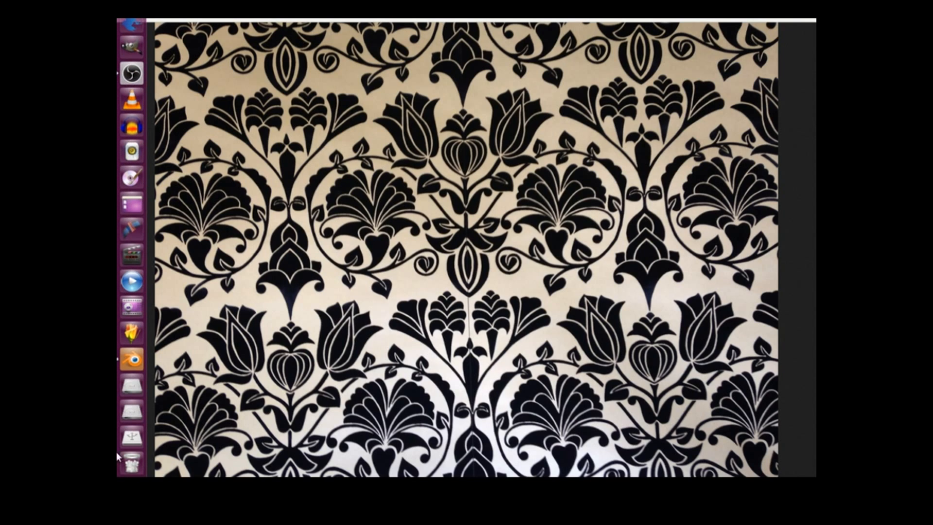
left_click(134, 360)
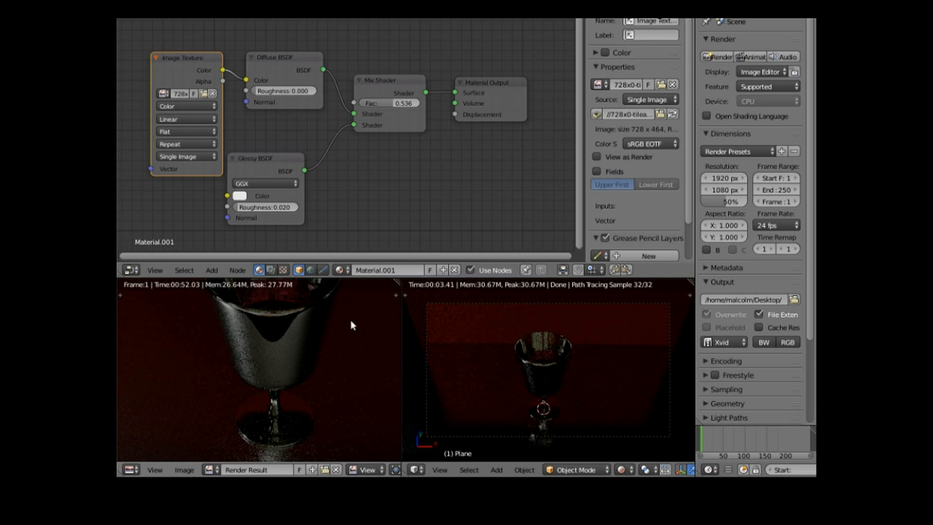
scroll(583, 317, "down", 1)
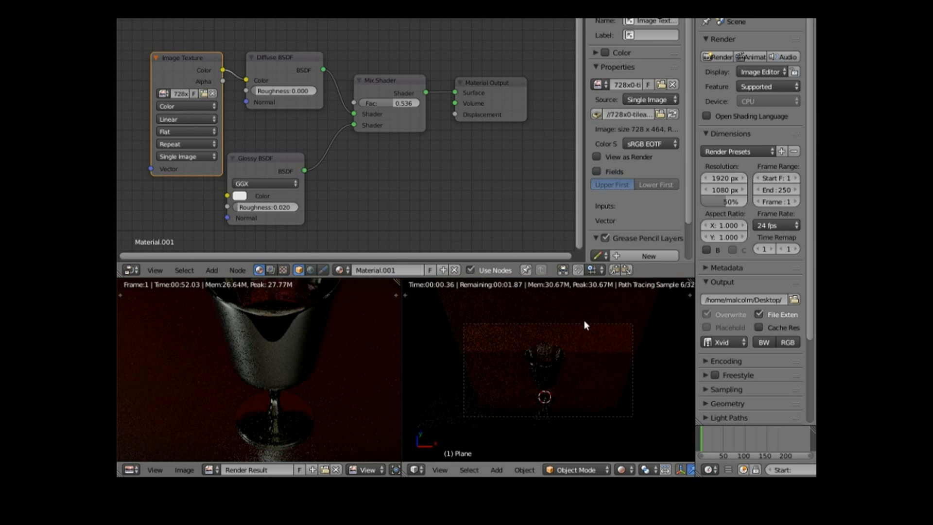
right_click(581, 322)
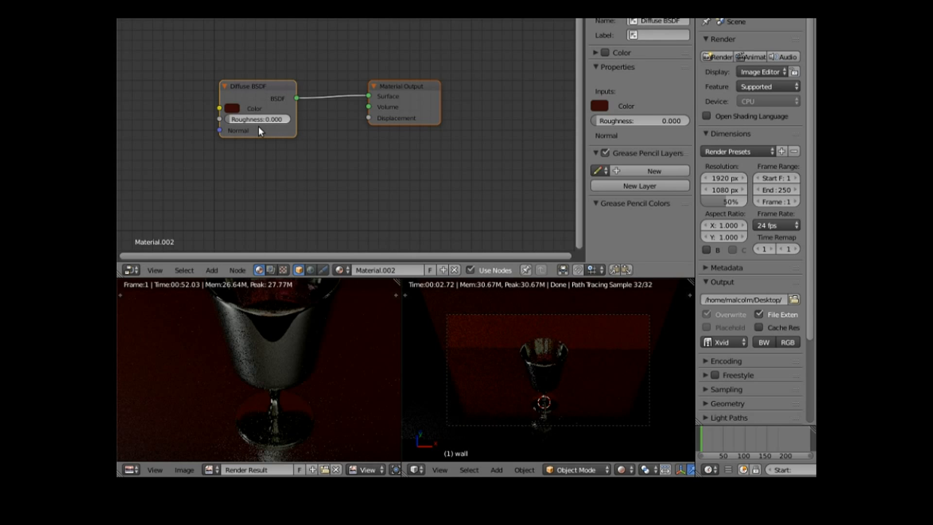
left_click(213, 272)
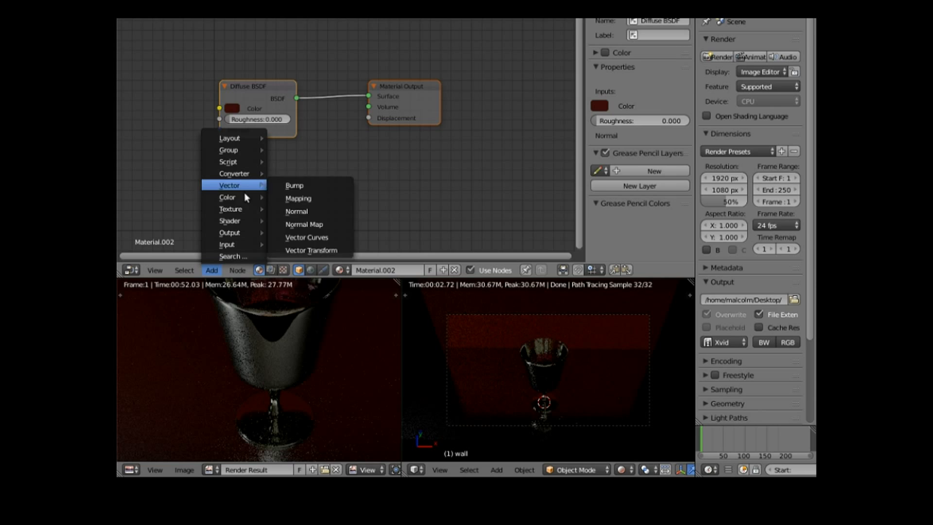
mouse_move(252, 207)
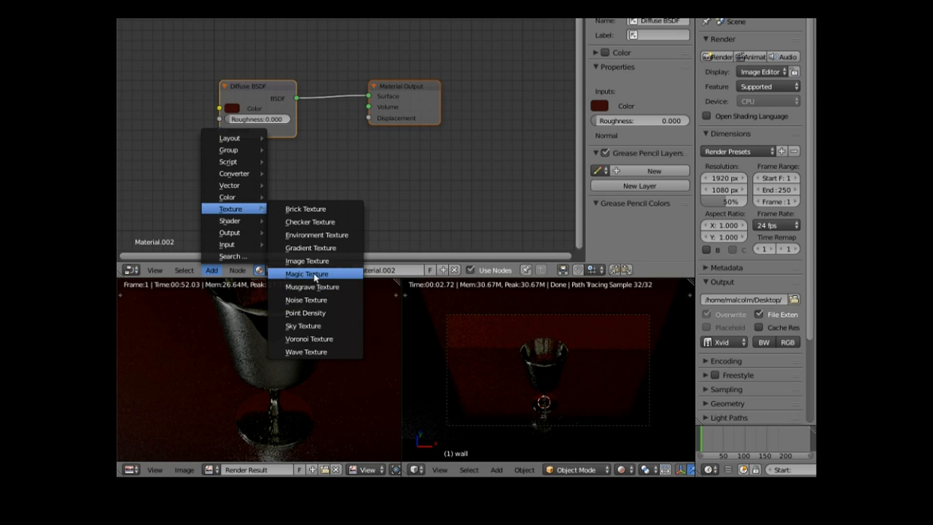
left_click(315, 261)
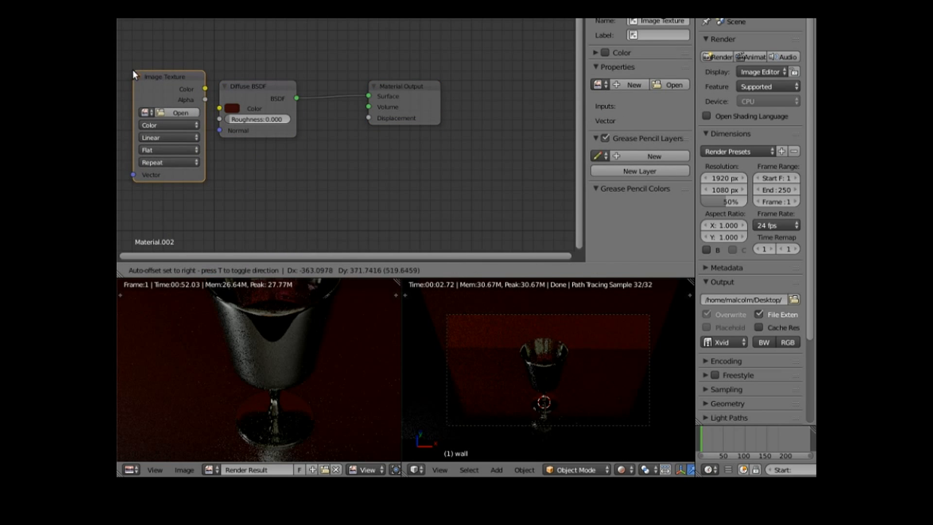
left_click(135, 72)
left_click_drag(205, 88, 219, 108)
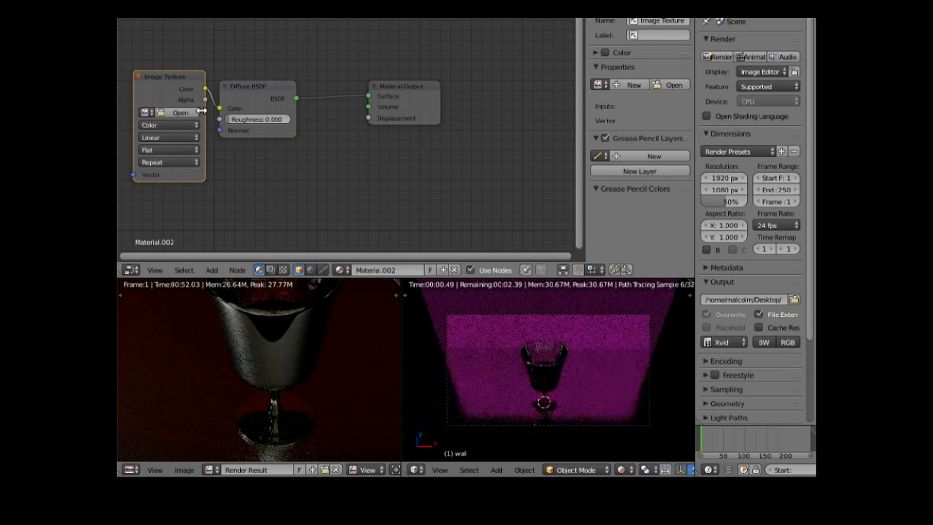
Load wallpaperflock.jpg into the wall's Image Texture node and check the wall in the rendered preview
left_click(176, 115)
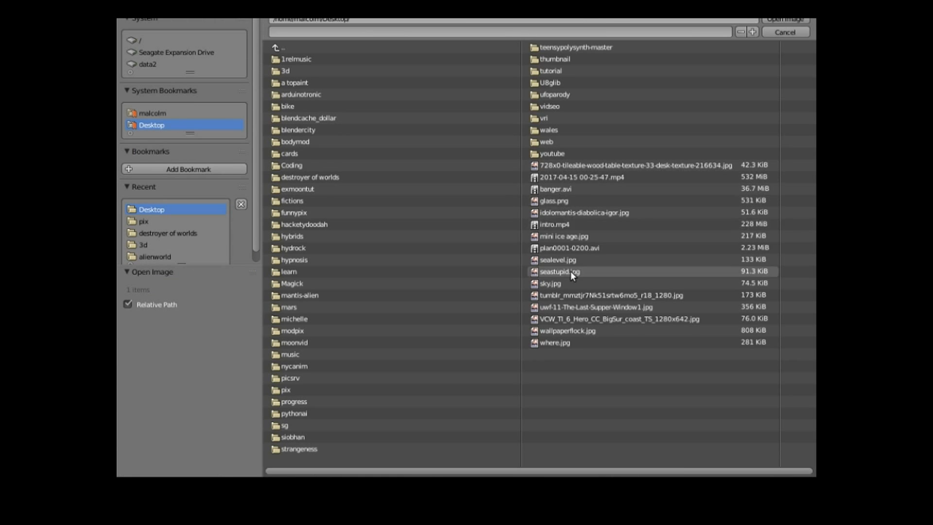
double_click(563, 331)
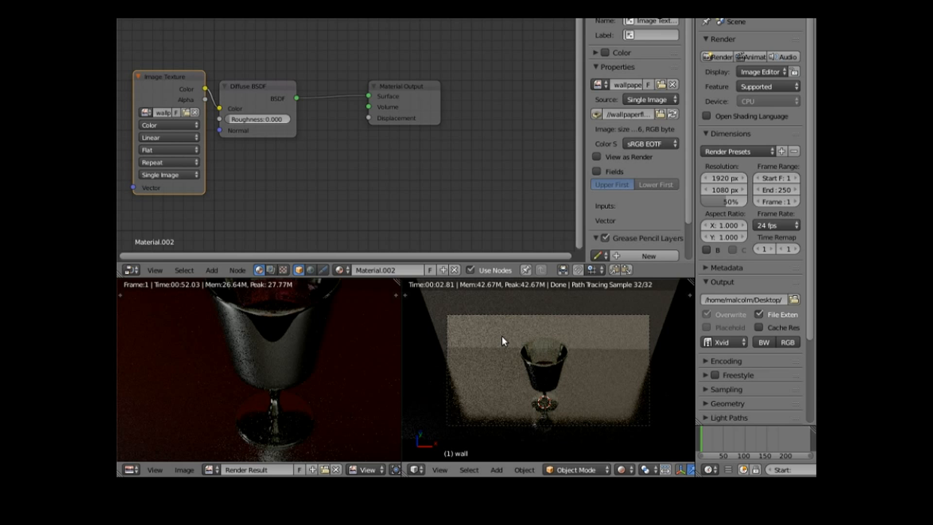
scroll(501, 336, "up", 2)
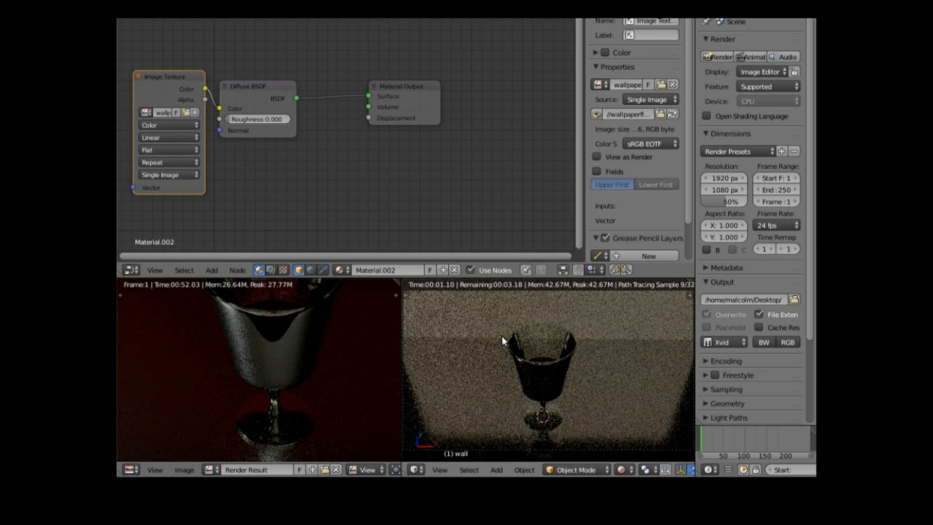
scroll(502, 336, "down", 2)
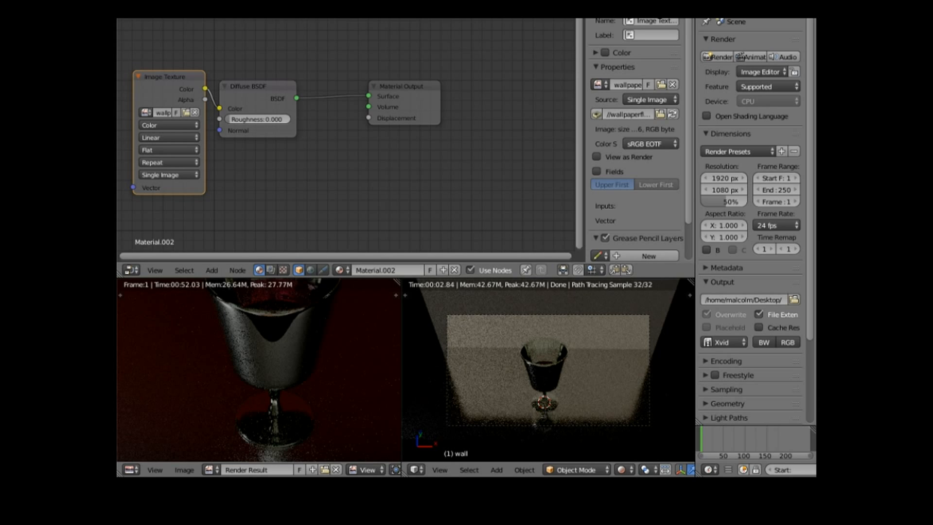
Change to the UV Editing screen layout and select the wall's whole mesh in Edit Mode
left_click(272, 10)
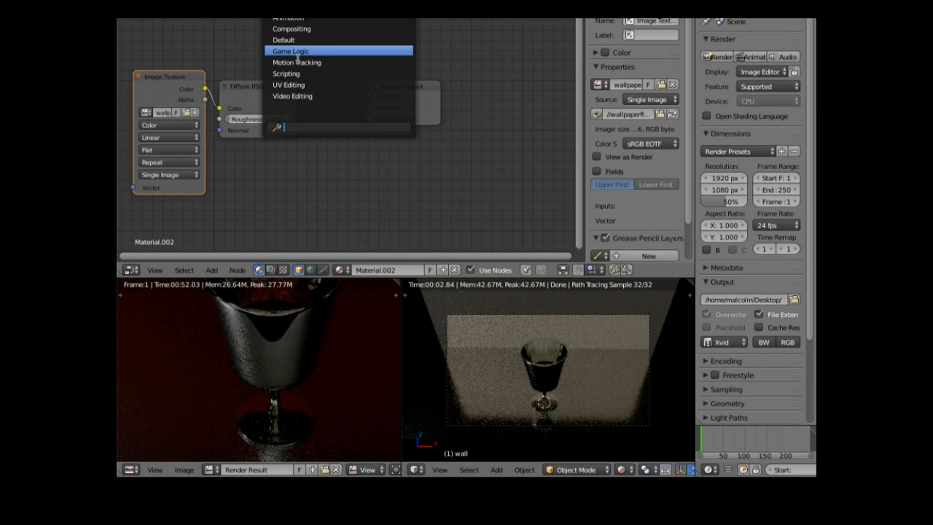
left_click(297, 85)
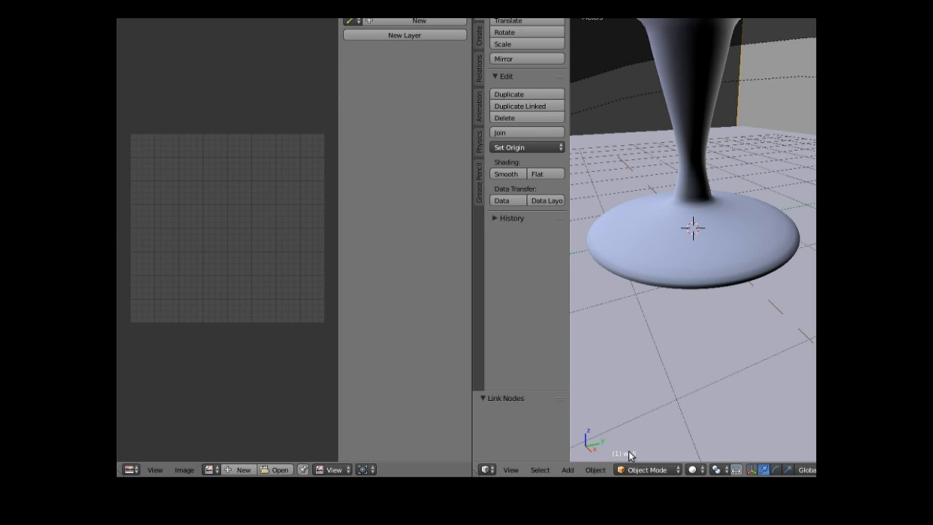
left_click(648, 469)
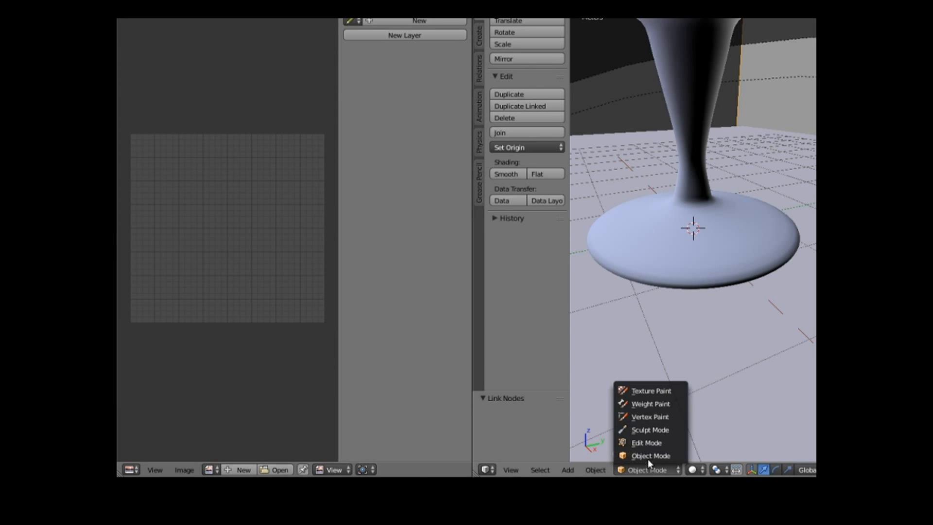
left_click(653, 439)
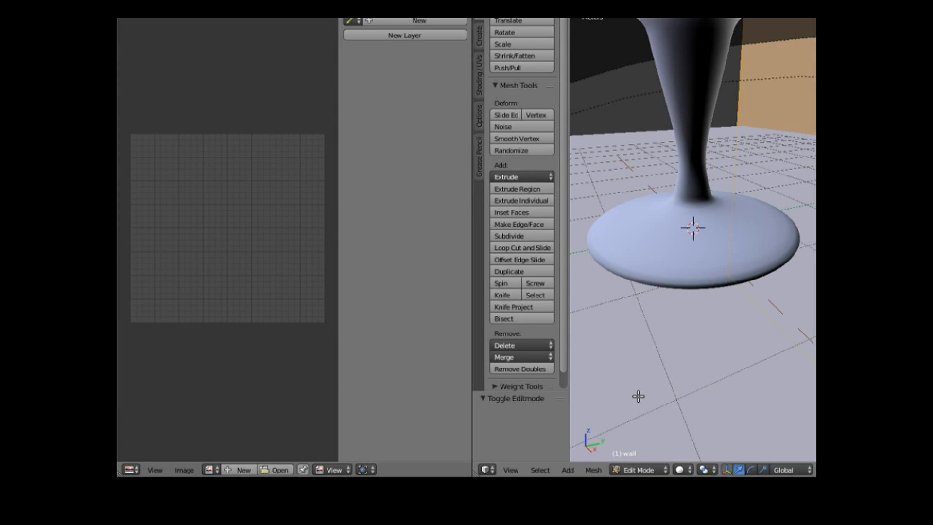
key("a")
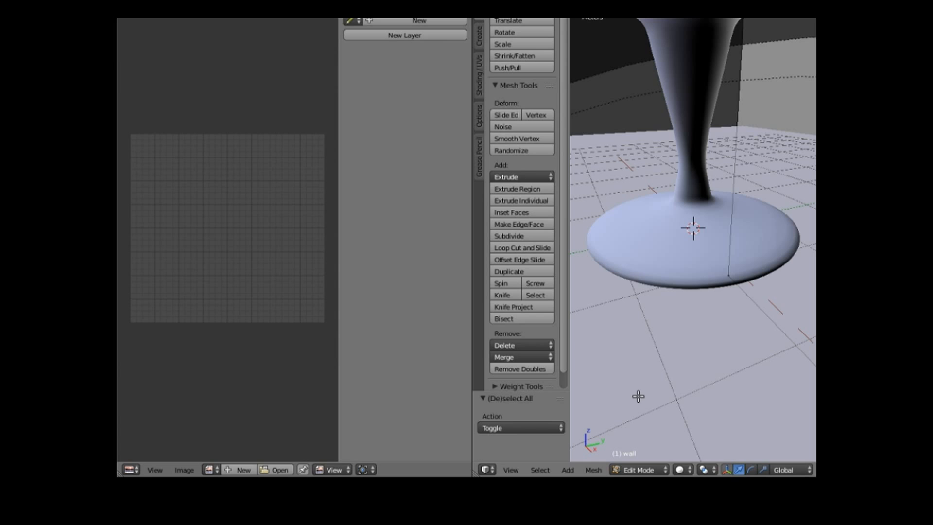
key("a")
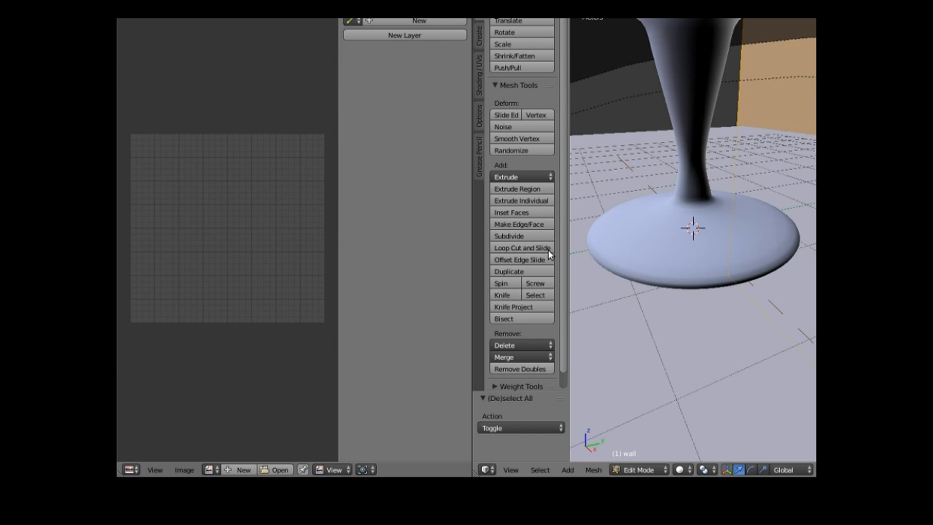
Unwrap the wall with Smart UV Project using the default settings
left_click(479, 78)
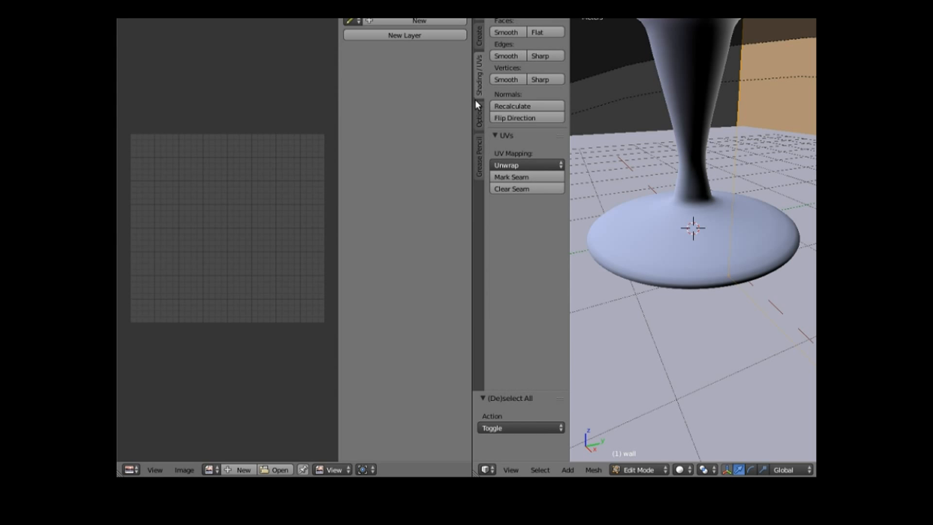
left_click(524, 165)
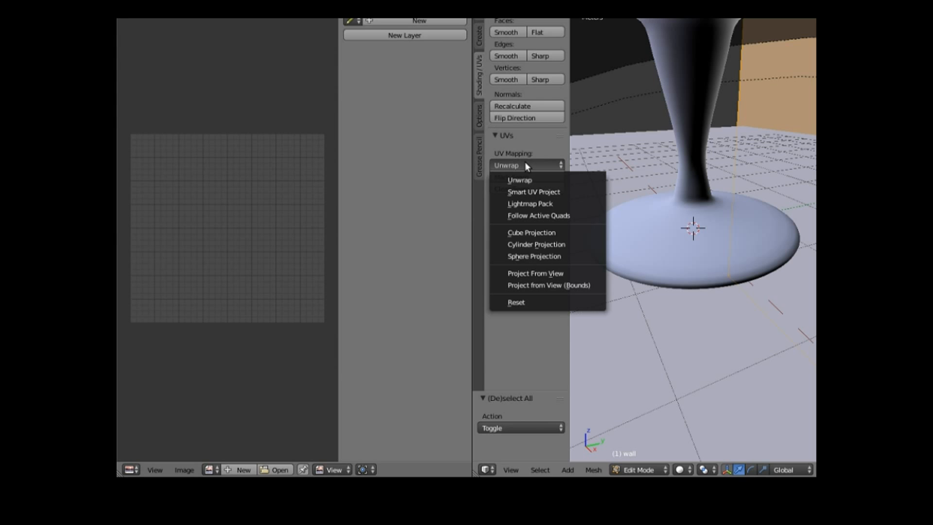
left_click(530, 192)
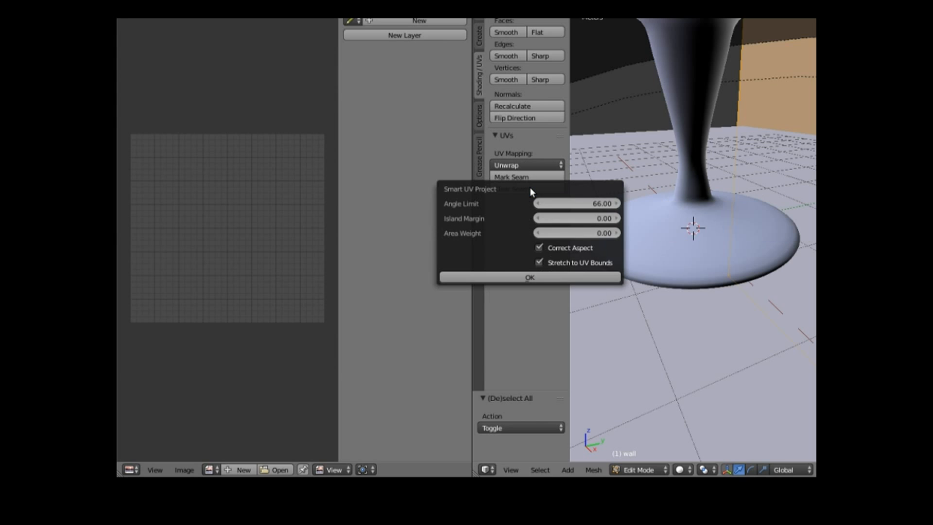
left_click(529, 277)
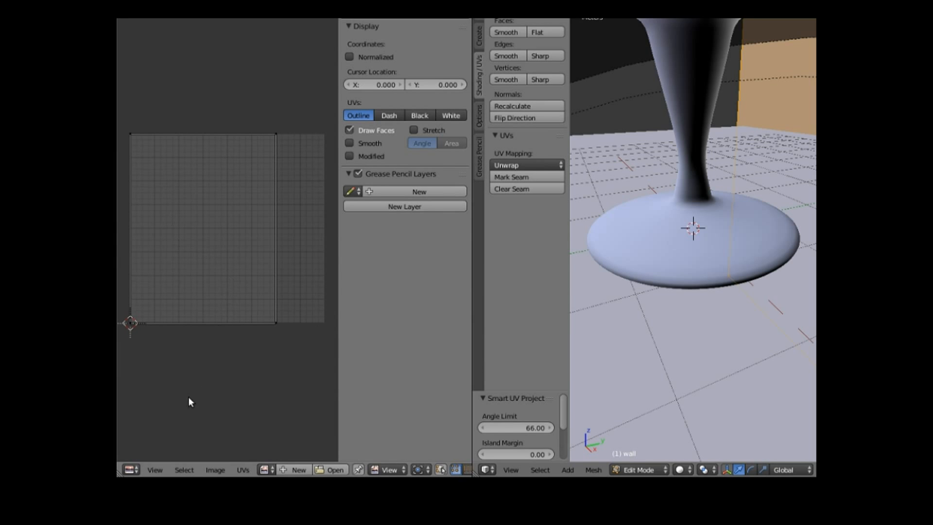
Display wallpaperflock.jpg behind the wall's UV layout, with the whole image in view
left_click(265, 470)
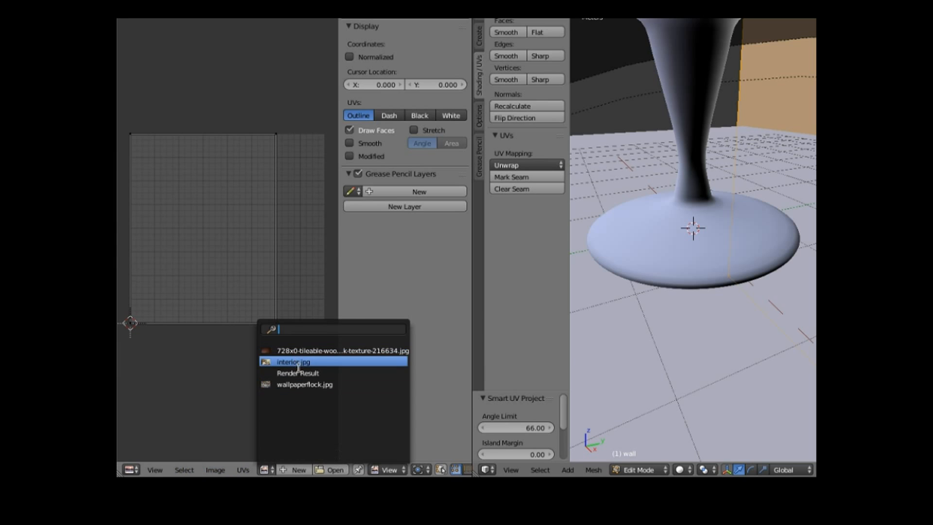
left_click(296, 384)
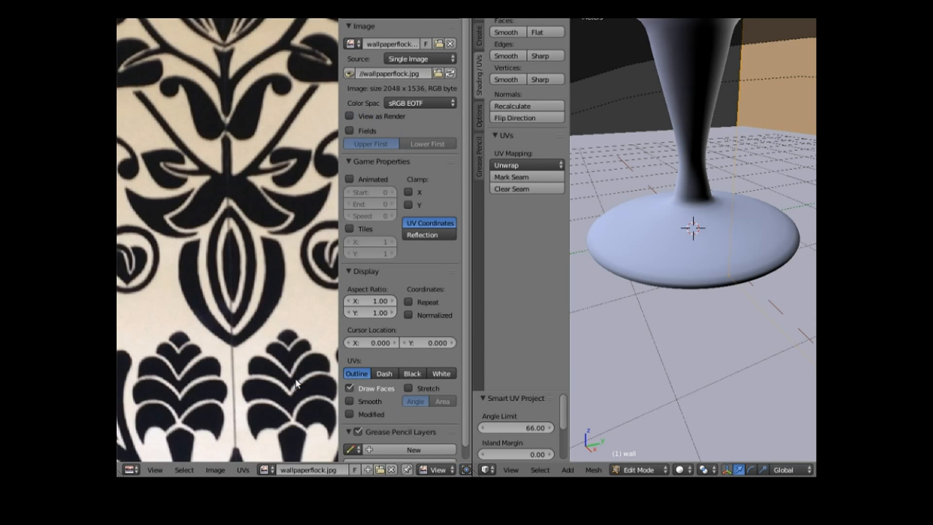
scroll(214, 314, "down", 5)
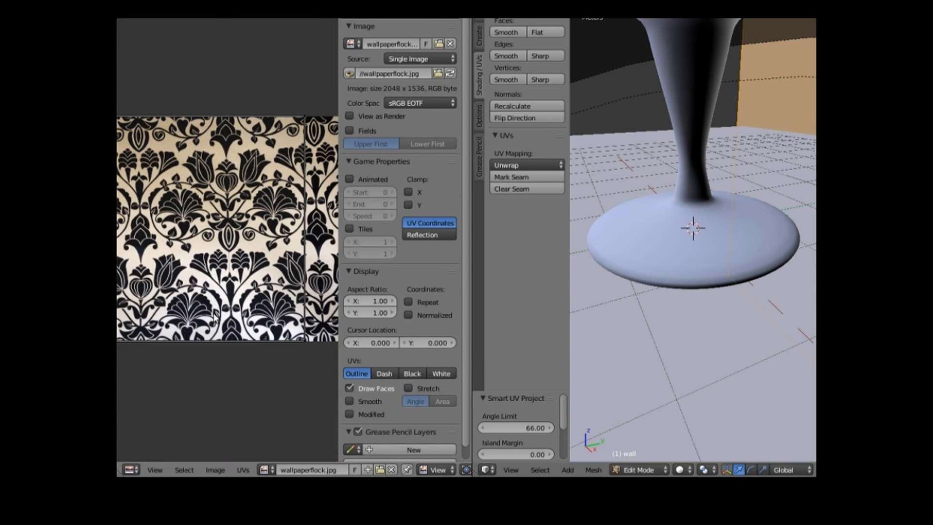
scroll(213, 314, "down", 2)
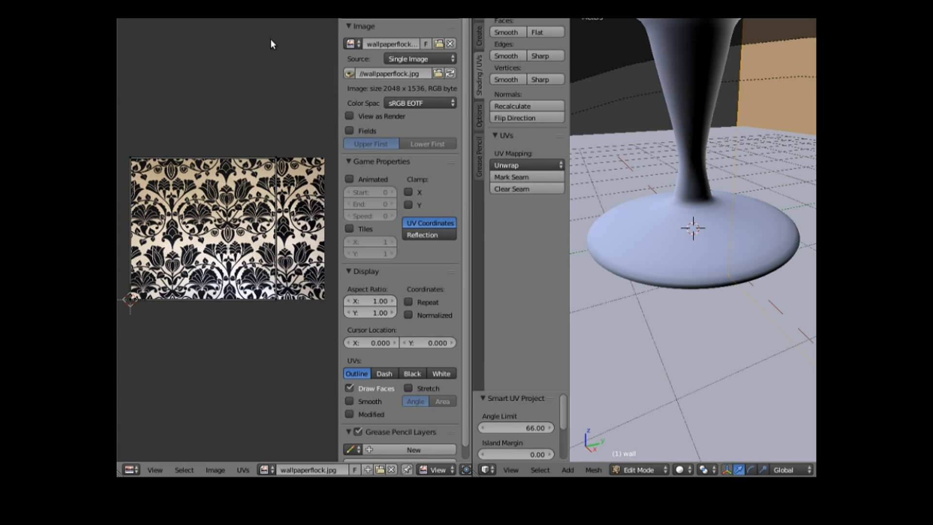
Return to the Default screen layout and render the current frame with the wallpapered wall
left_click(271, 9)
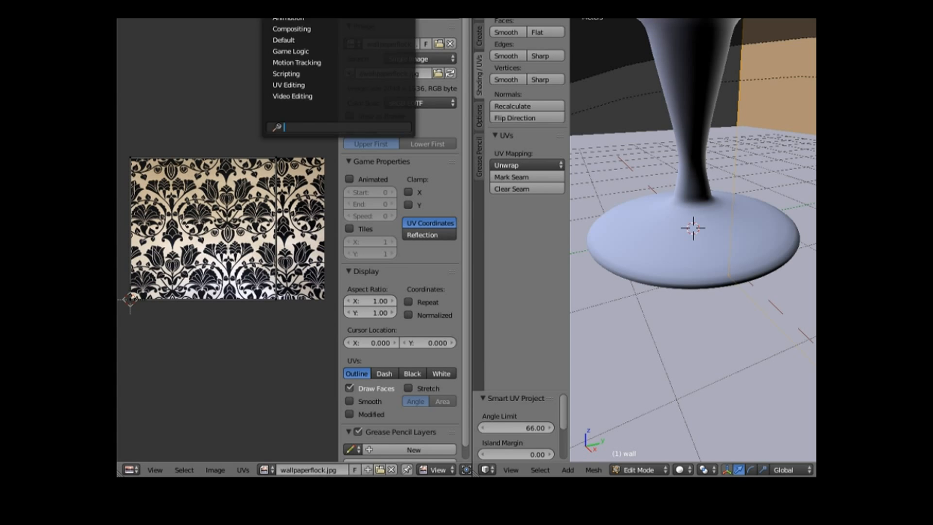
left_click(286, 40)
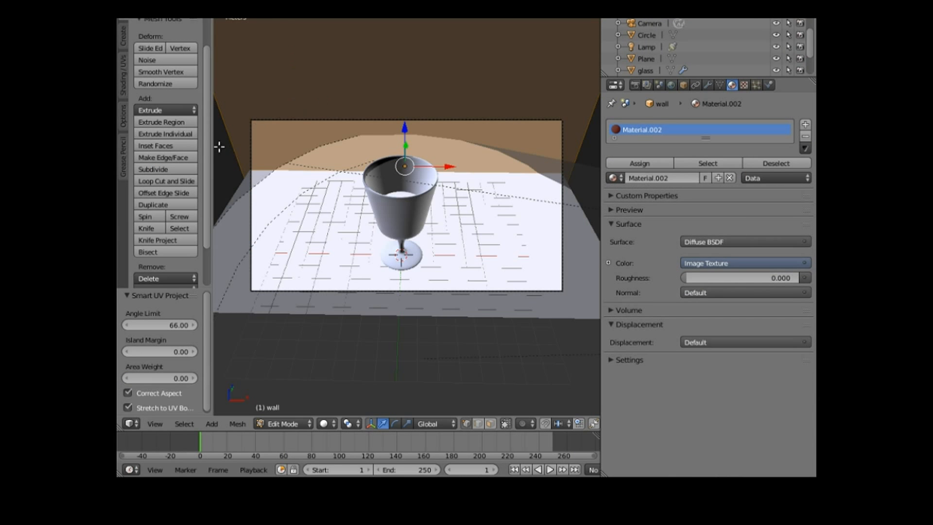
left_click(176, 2)
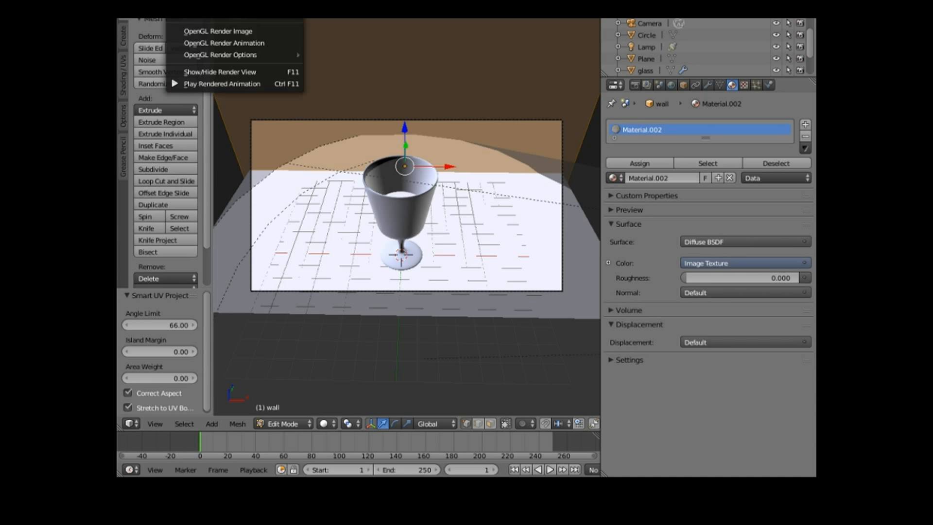
left_click(189, 5)
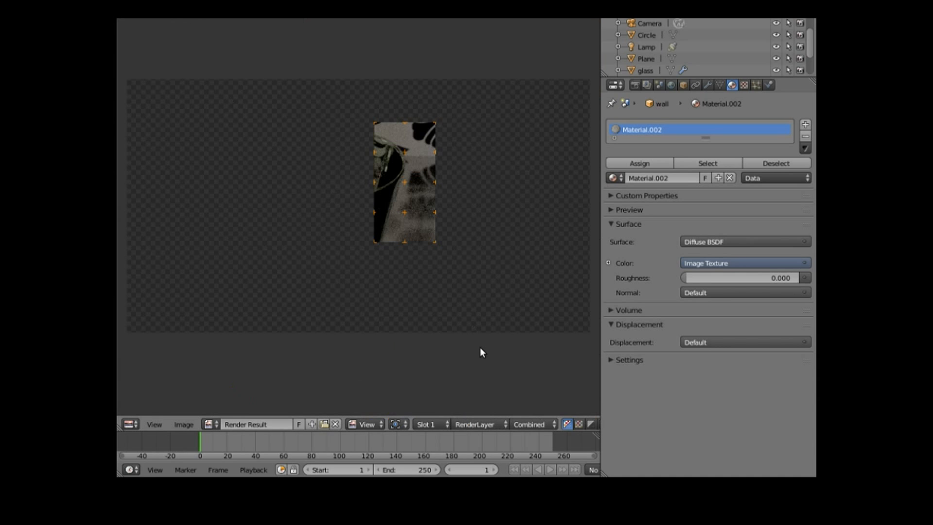